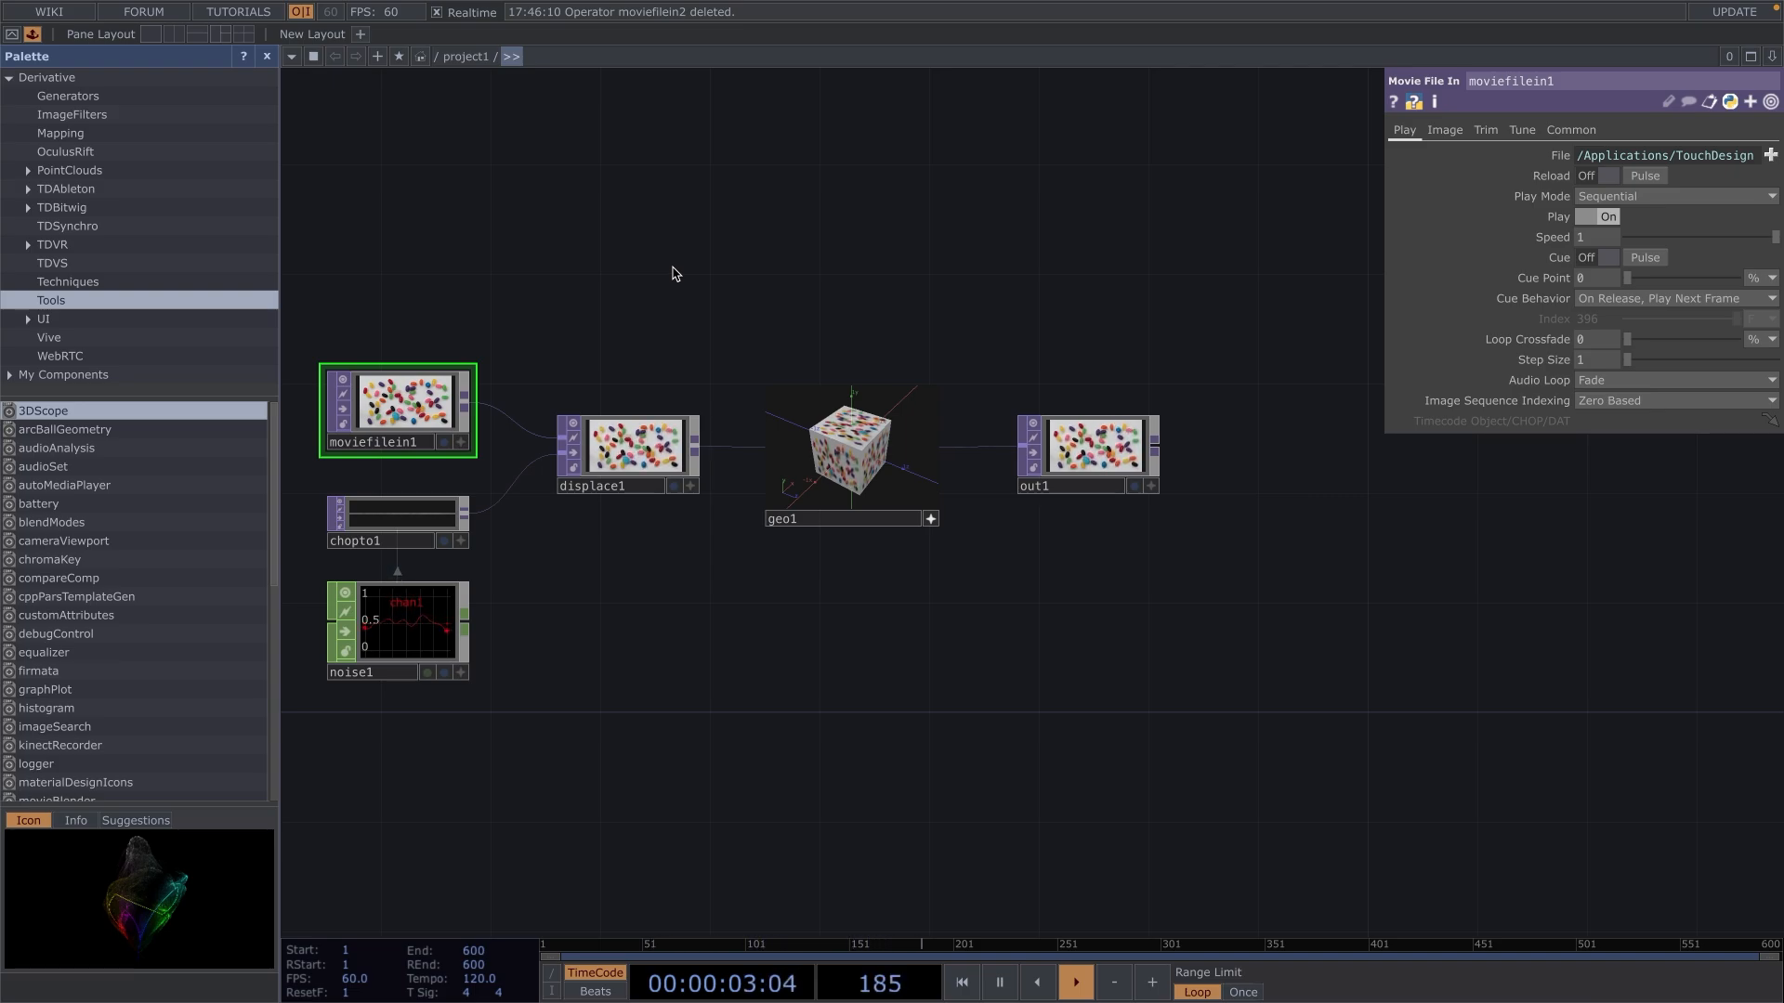
# Delete all six default operators from the project1 network and hide the Palette.
pyautogui.moveTo(320, 292); pyautogui.dragTo(1190, 756)
pyautogui.press('Delete')
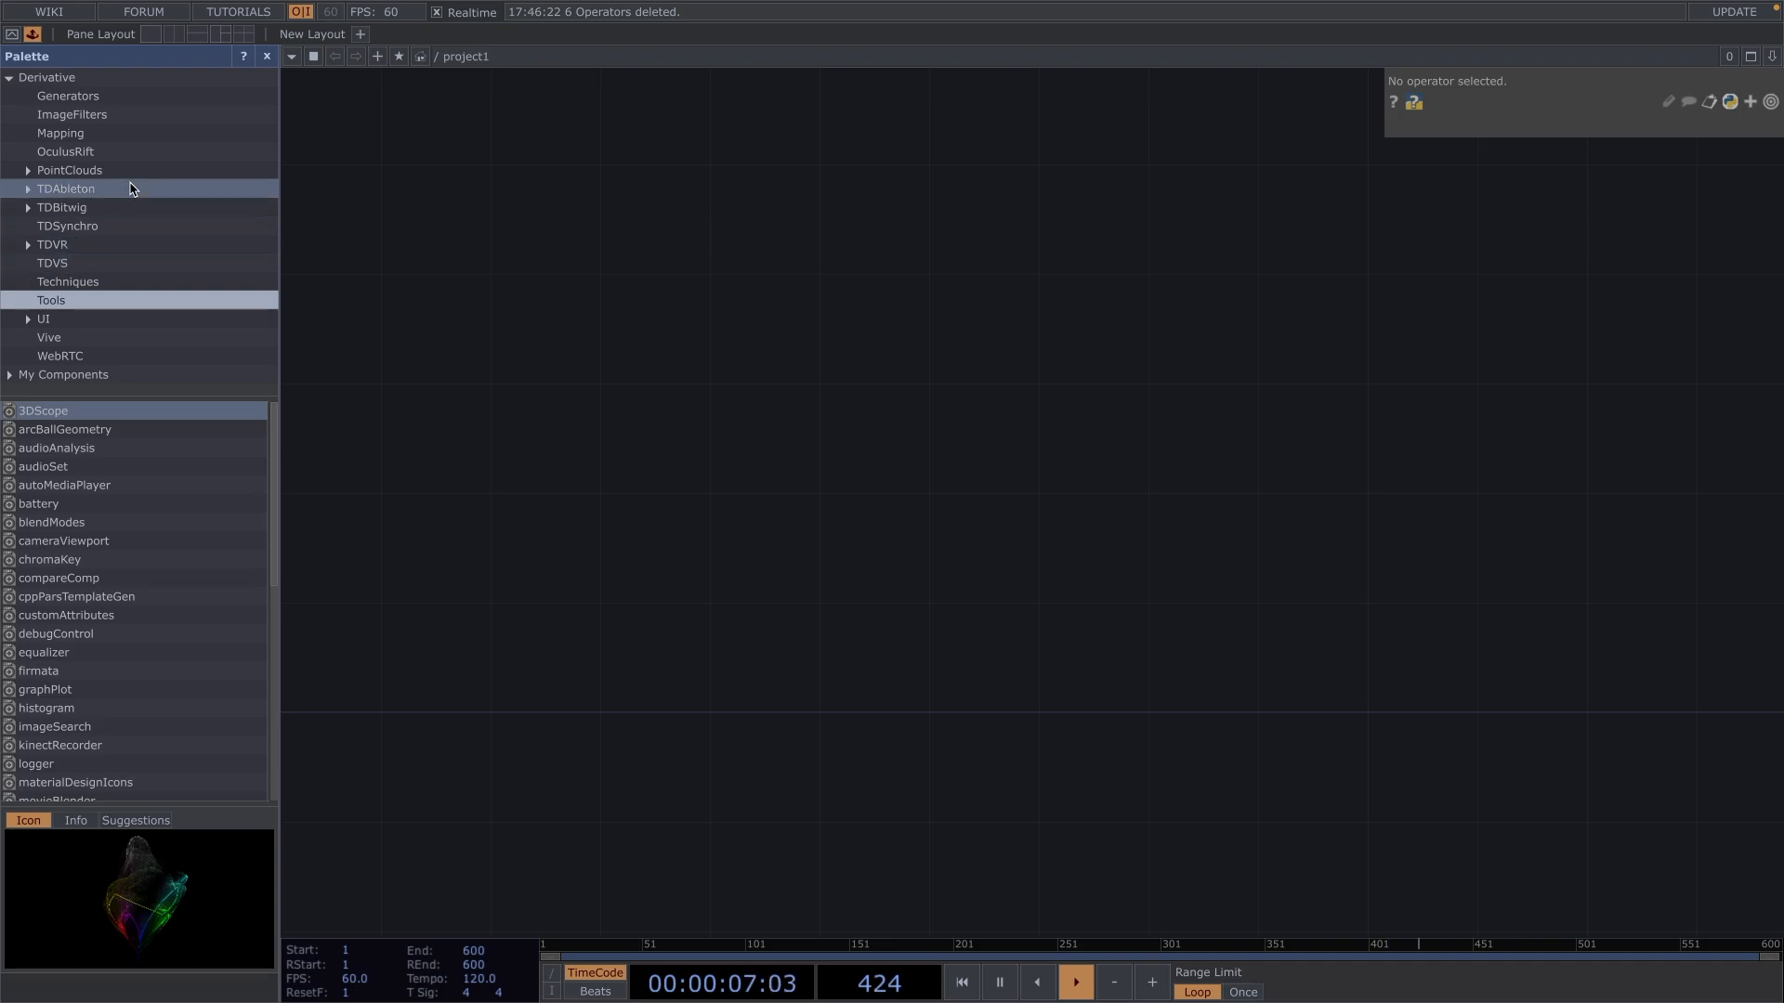
pyautogui.click(35, 34)
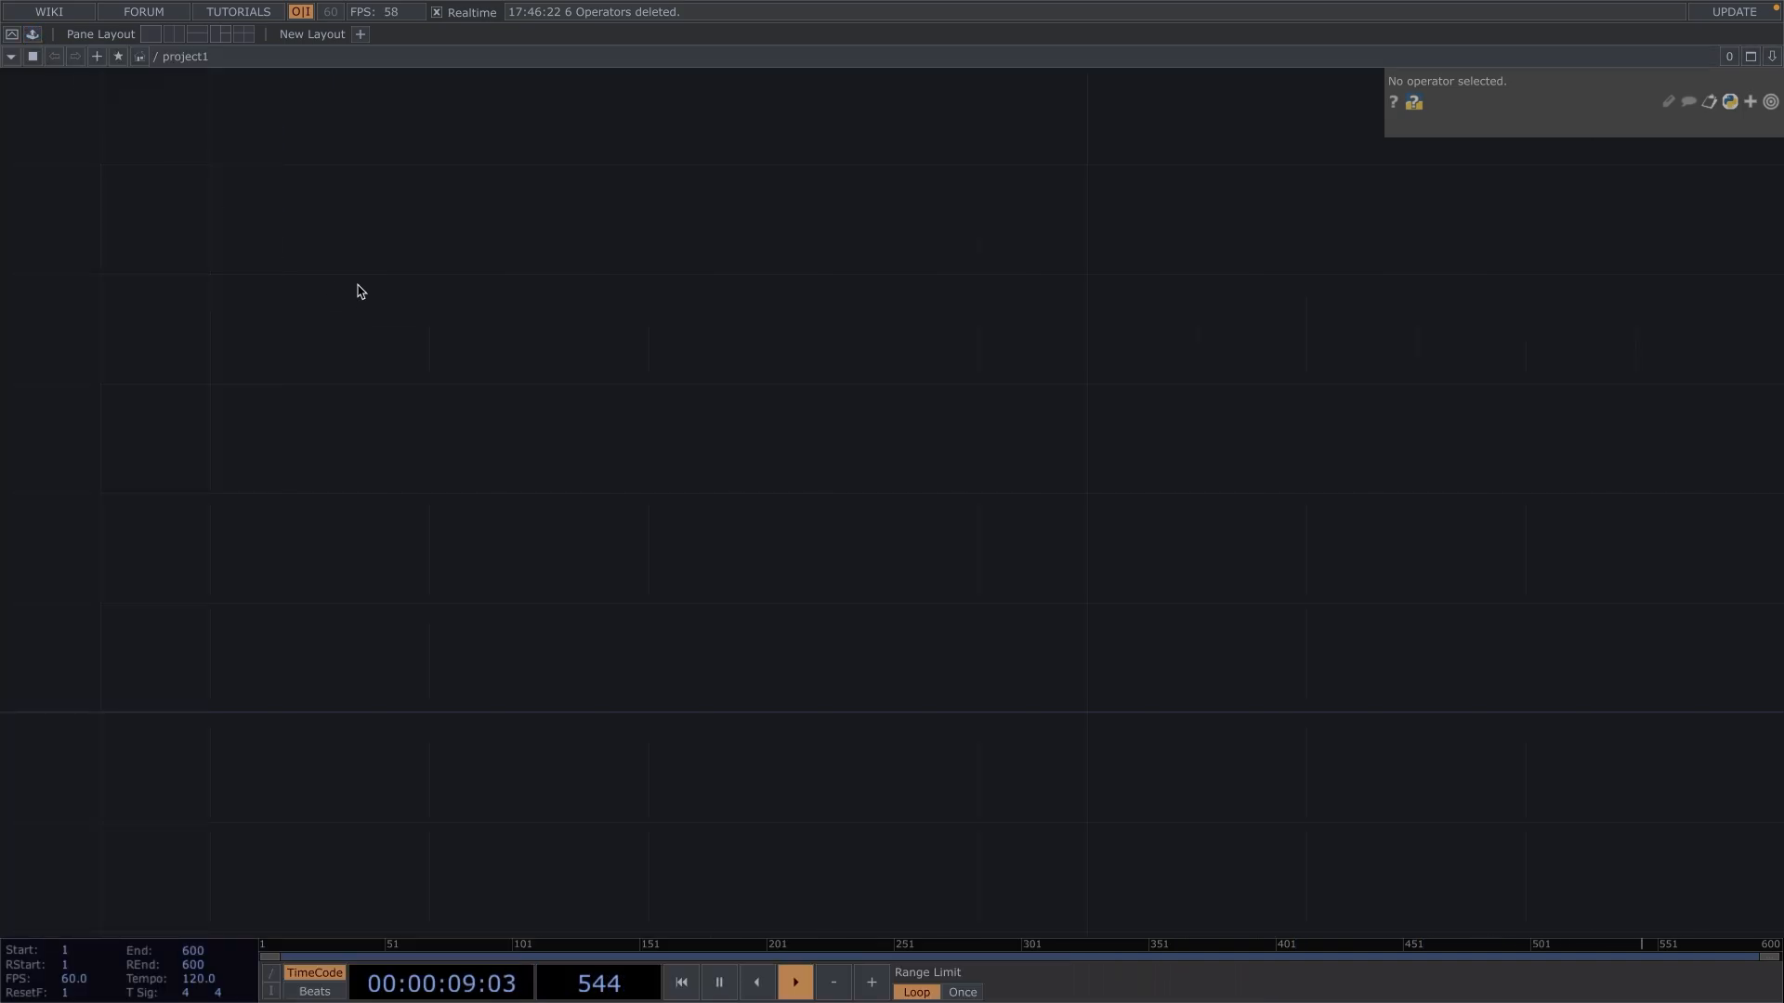
# Add a Movie File In TOP to the empty network and load Octahedron12162024_01H264.mp4 from the Example folder into it.
pyautogui.press('Tab')
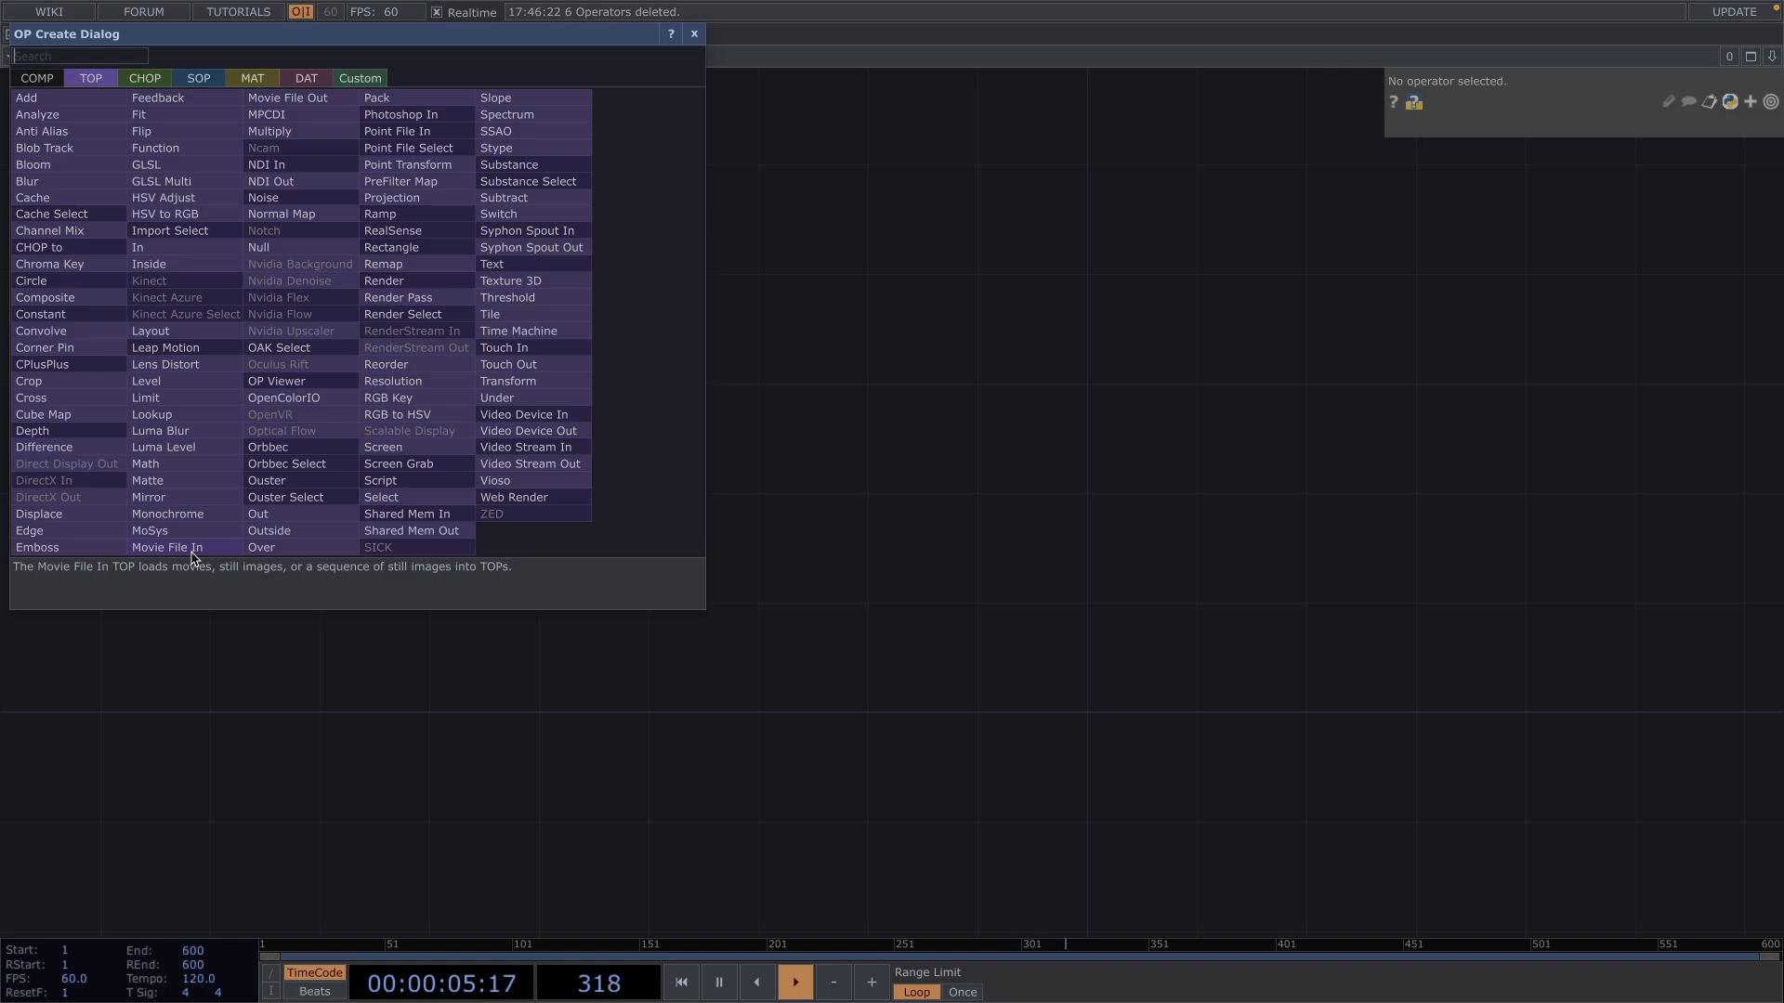
pyautogui.click(144, 78)
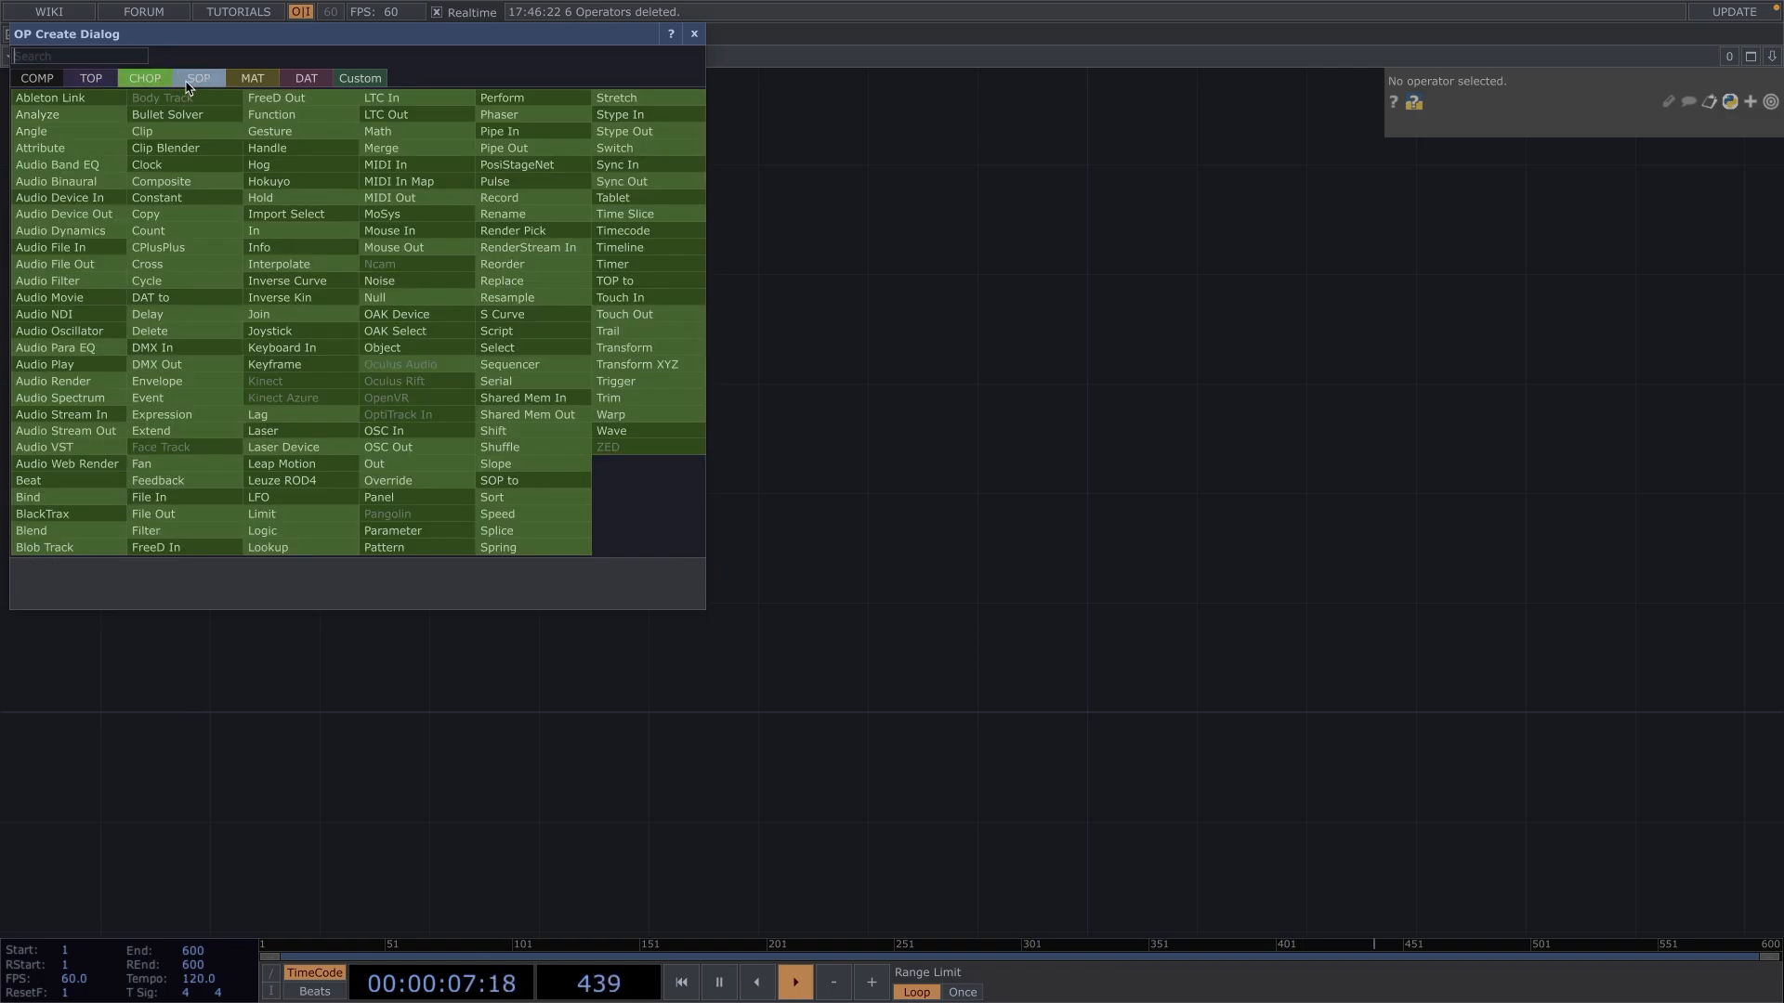
pyautogui.click(91, 80)
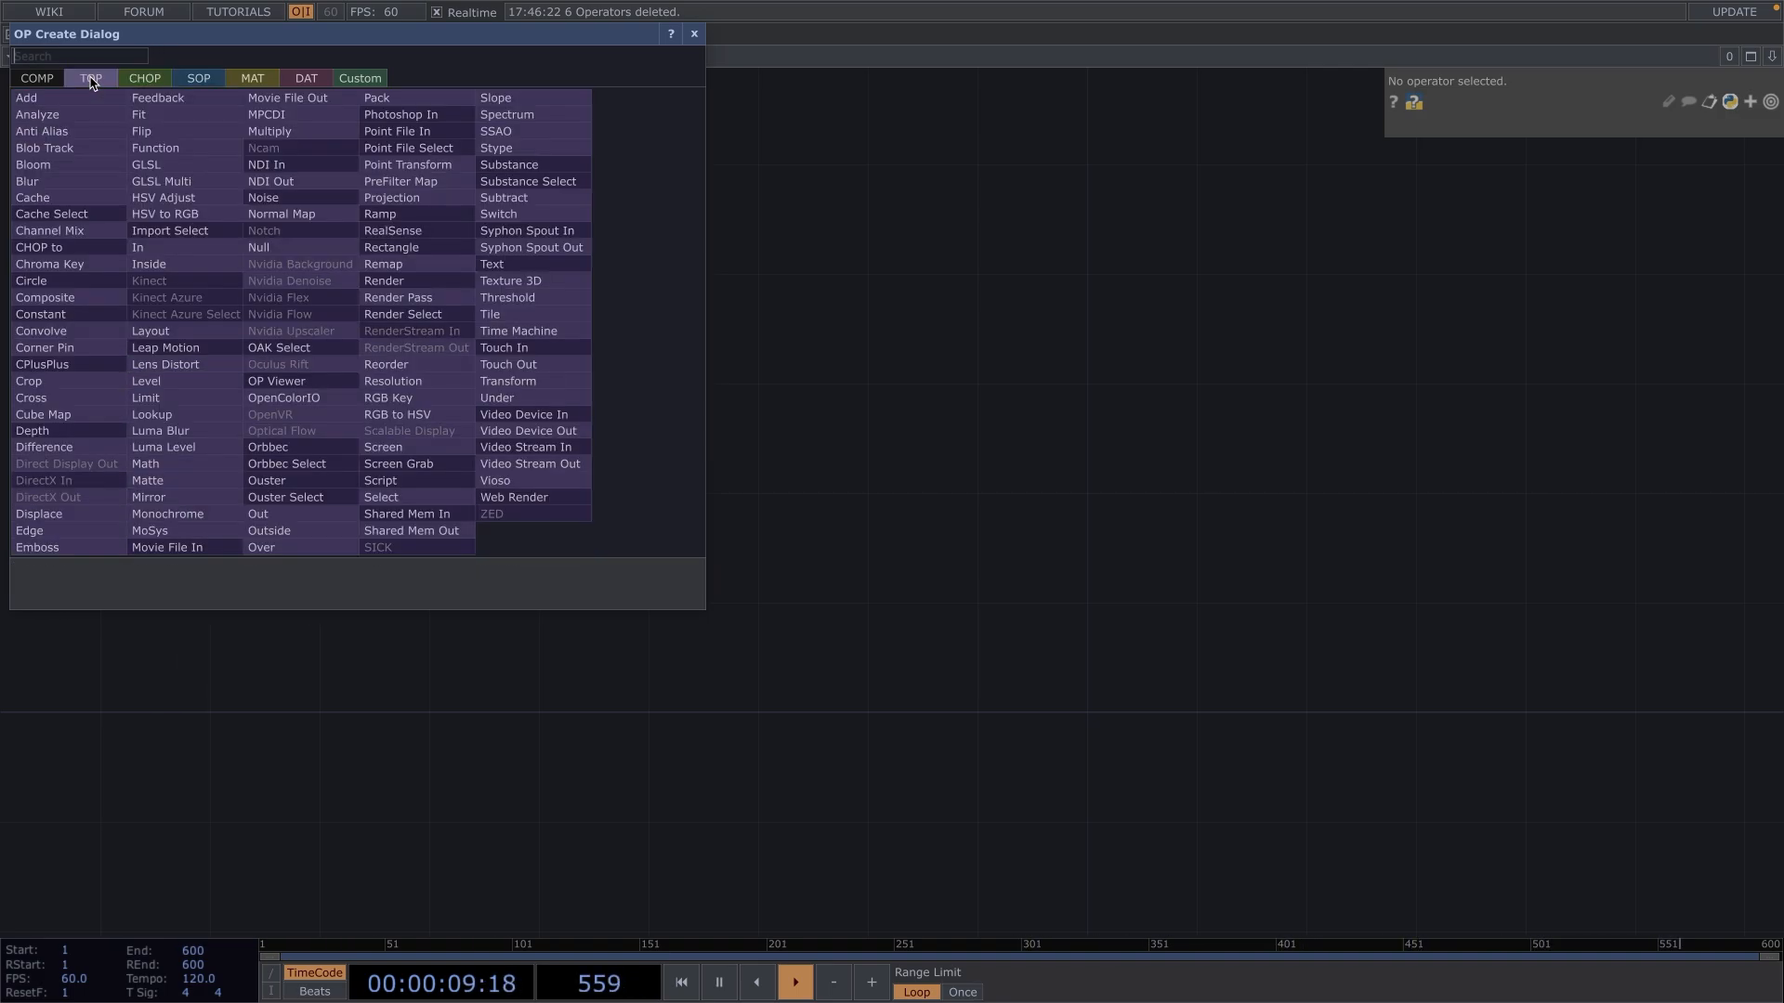
pyautogui.click(187, 548)
pyautogui.click(327, 429)
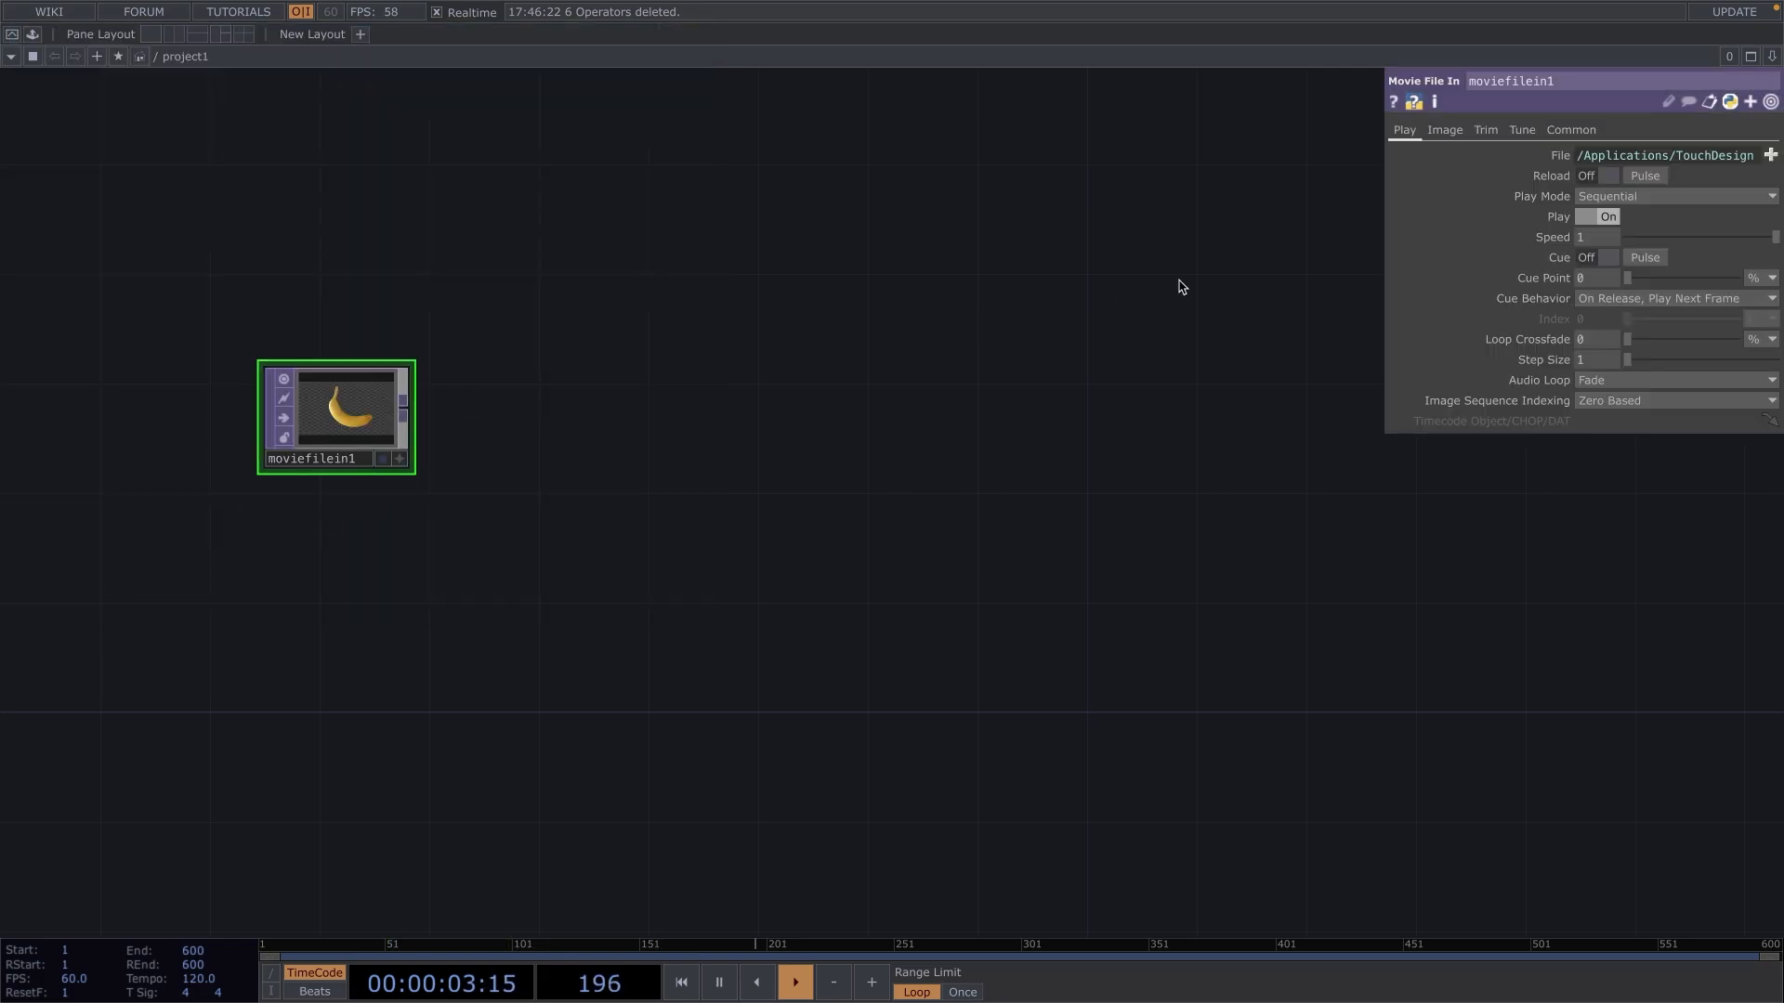
pyautogui.click(1771, 156)
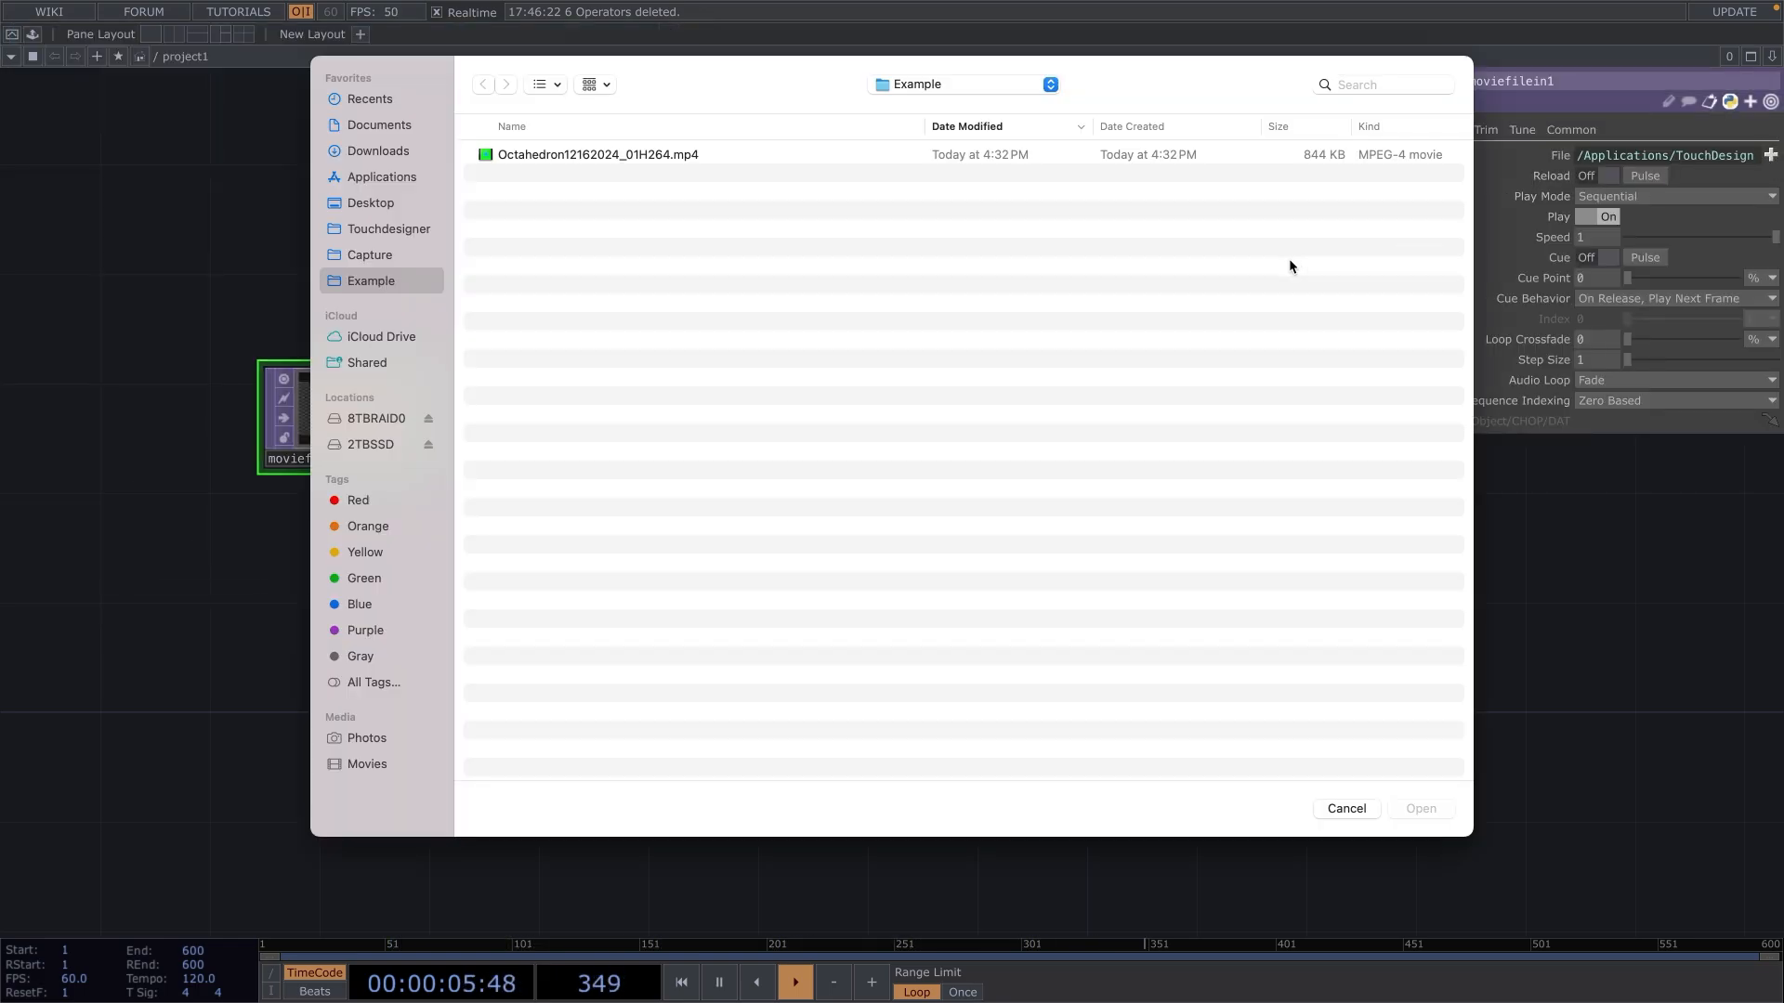
pyautogui.doubleClick(591, 155)
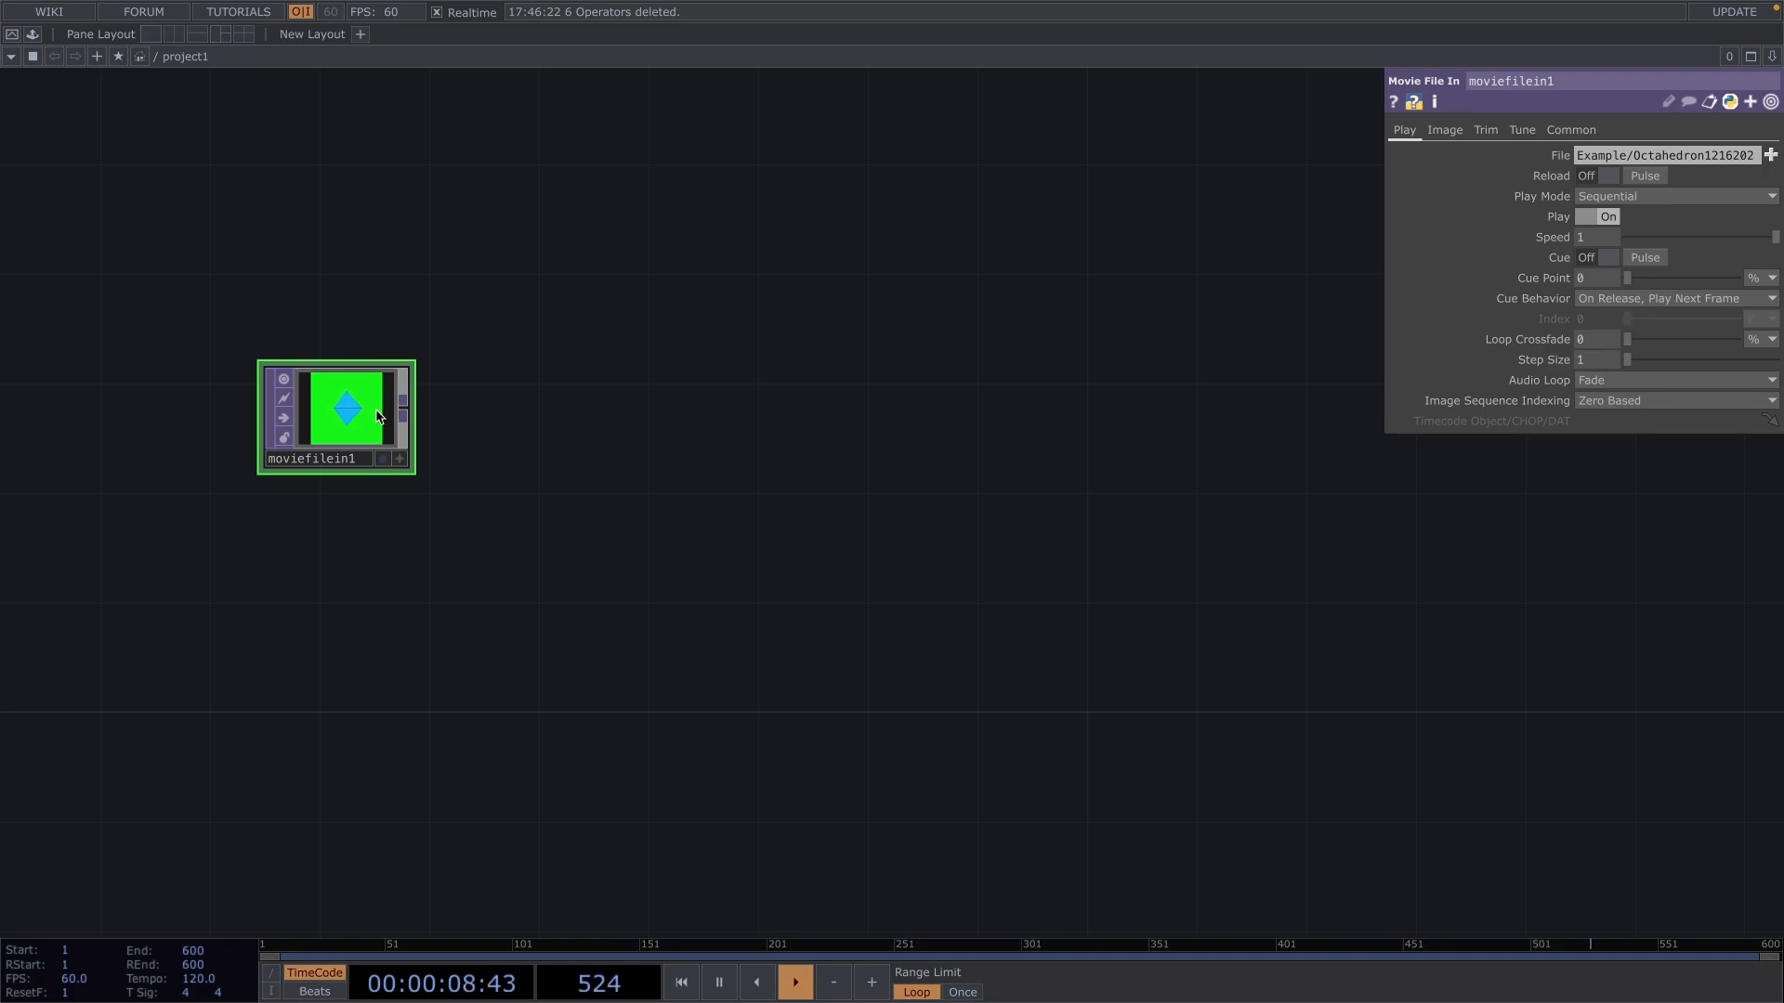
# Set the Movie File In TOP's pixel format to 32-bit float (RGBA).
pyautogui.click(1588, 131)
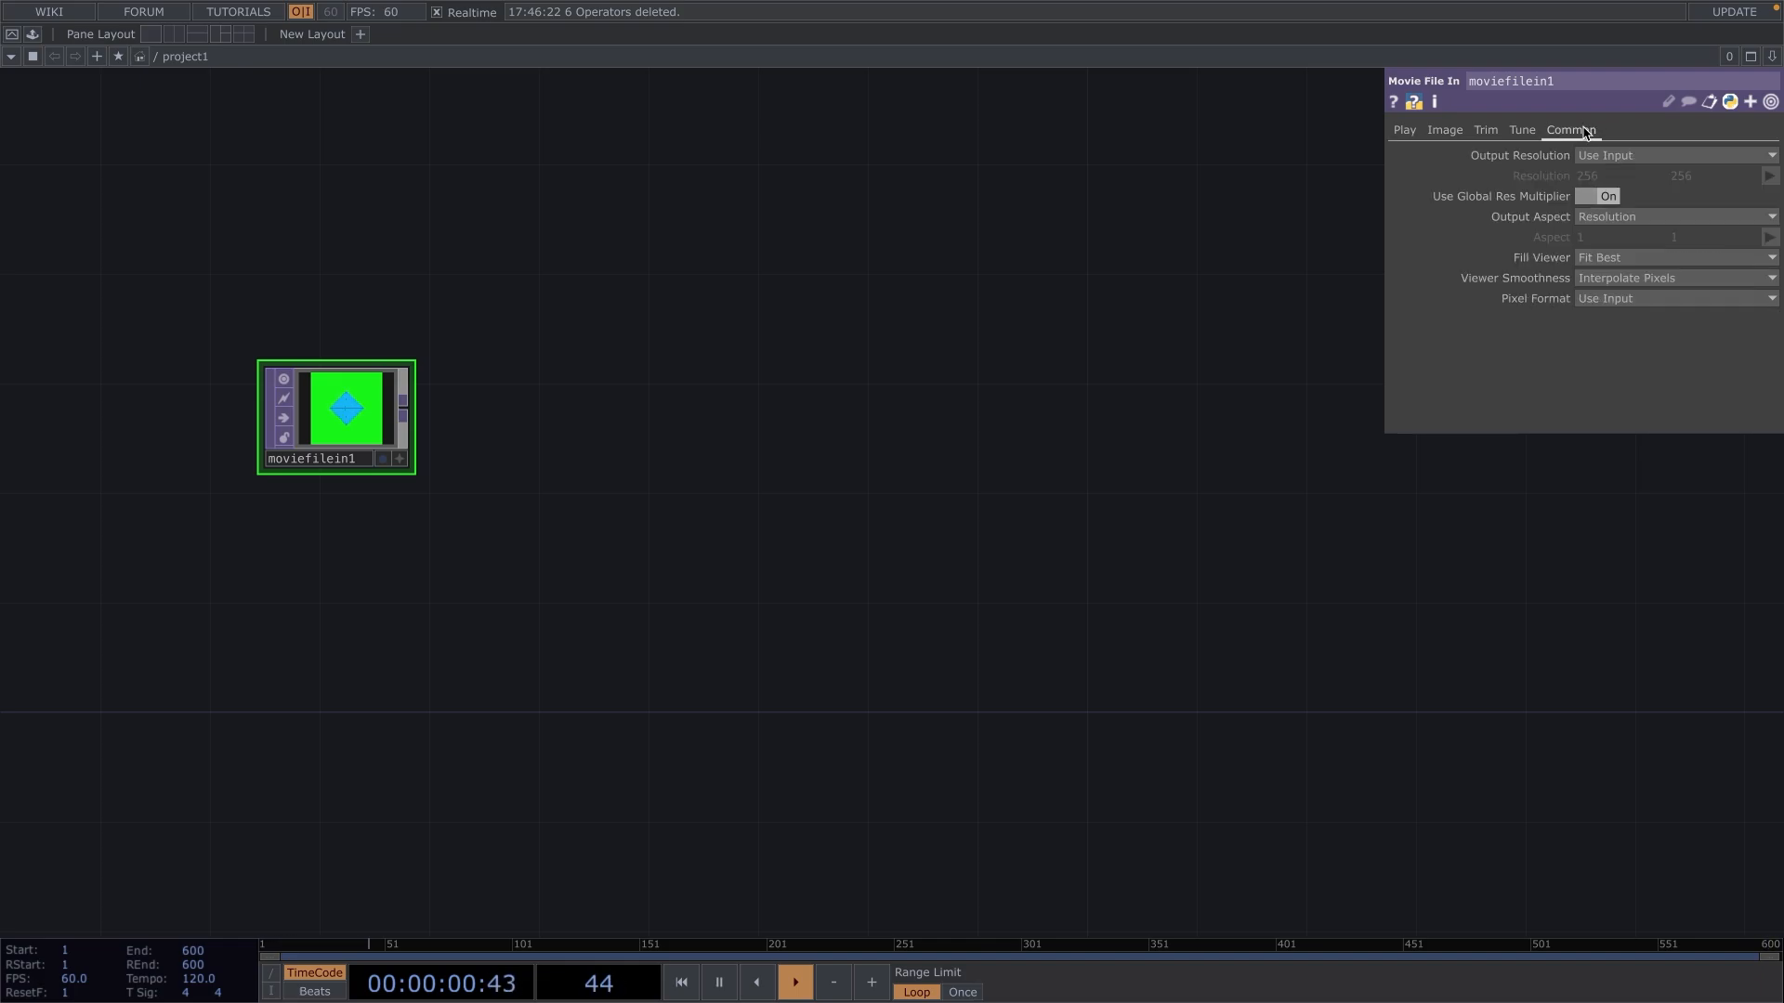
pyautogui.click(1639, 303)
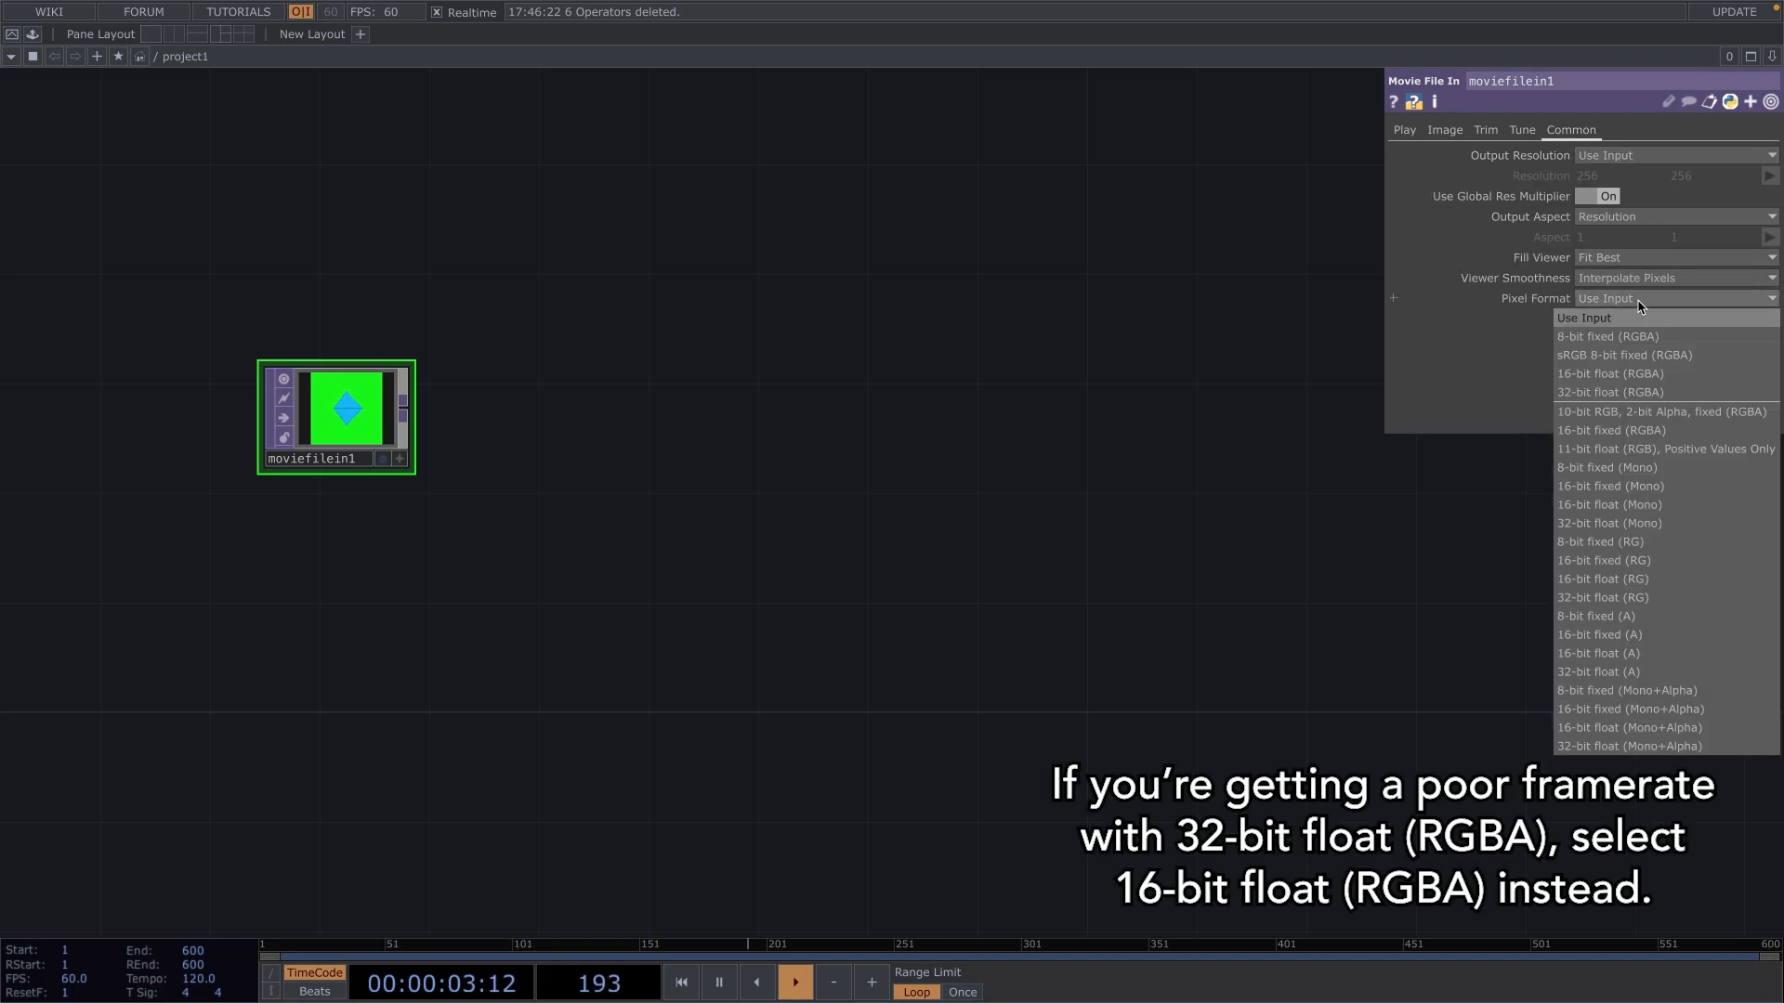
pyautogui.click(1654, 393)
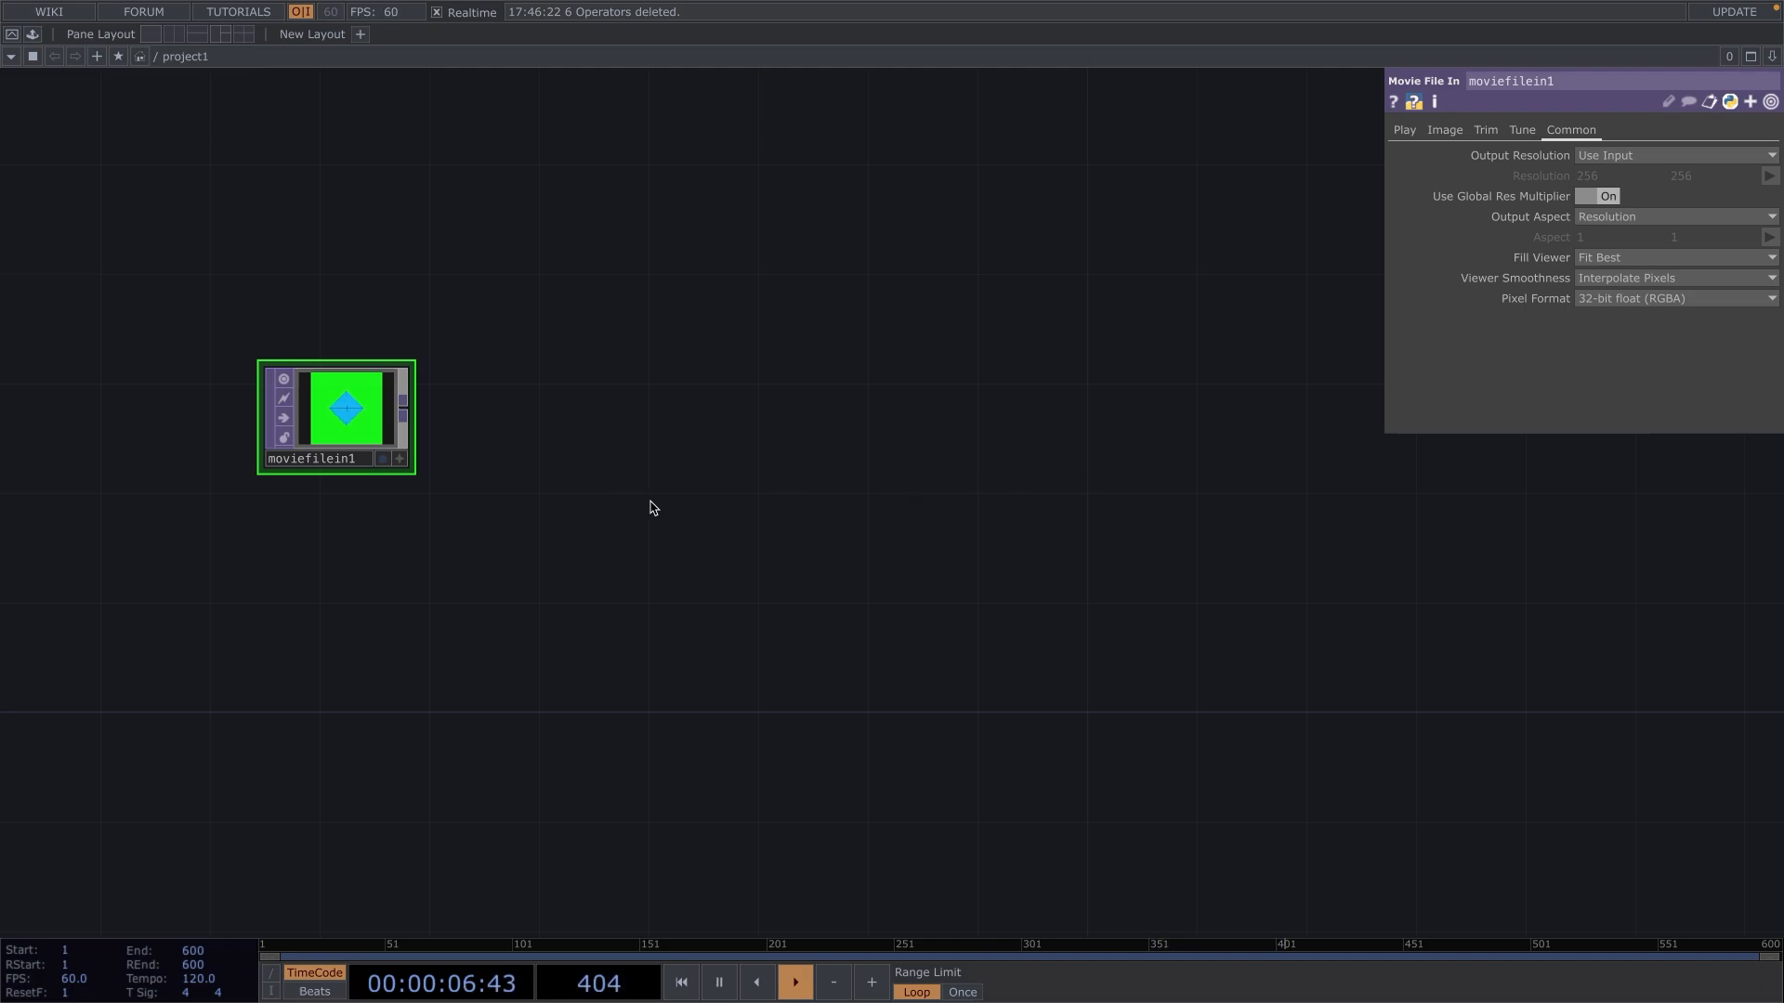
# Add an Out TOP fed by moviefilein1 and space the two operators widely apart.
pyautogui.click(407, 411)
pyautogui.click(1095, 401)
pyautogui.write('out')
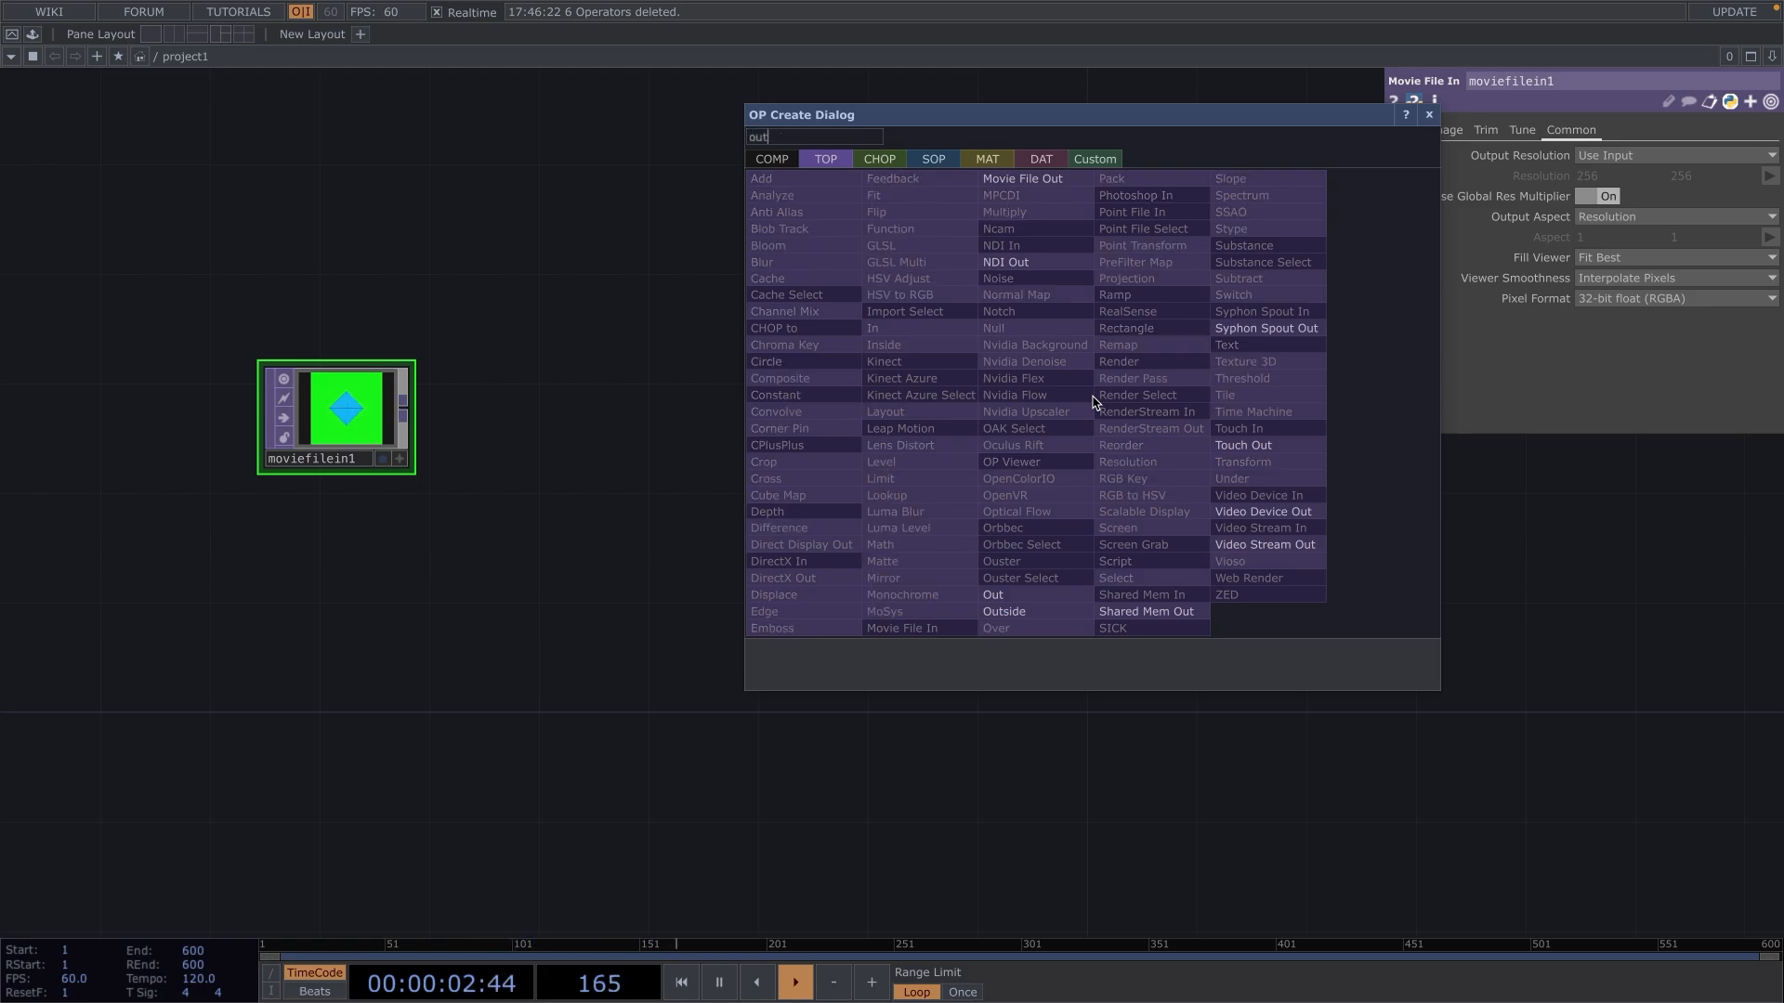
pyautogui.press('Return')
pyautogui.moveTo(1090, 394); pyautogui.dragTo(1419, 480)
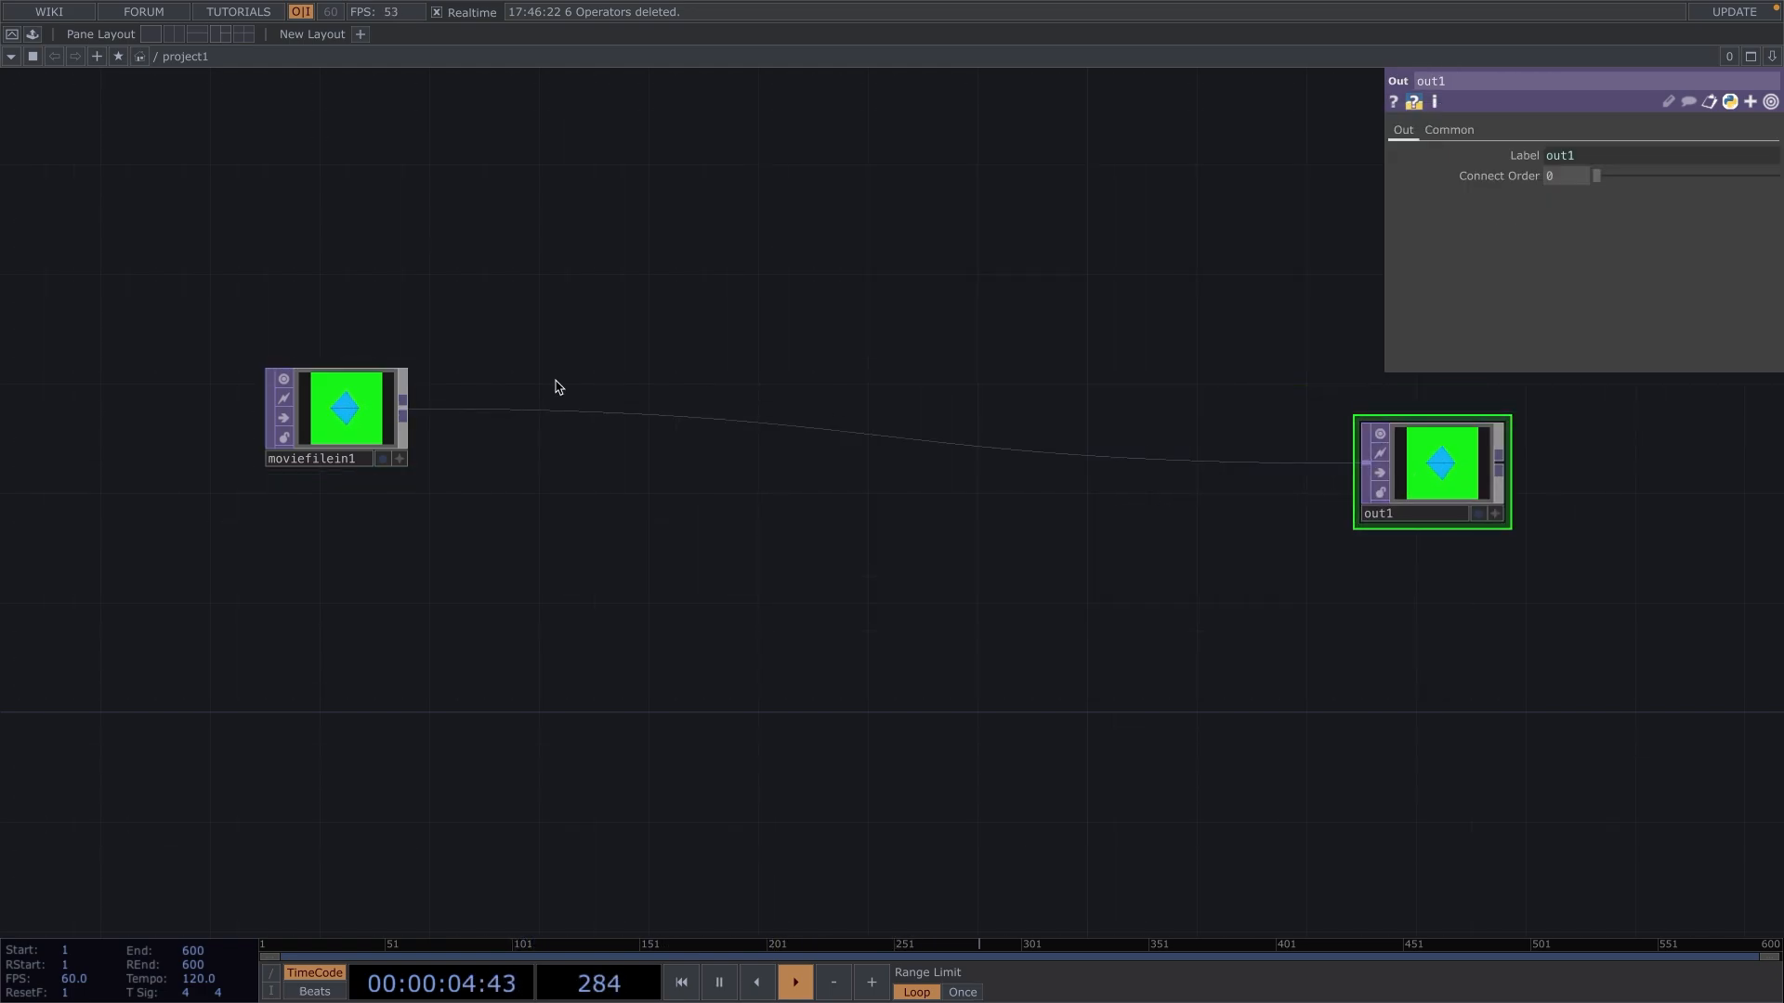
pyautogui.moveTo(337, 421); pyautogui.dragTo(254, 449)
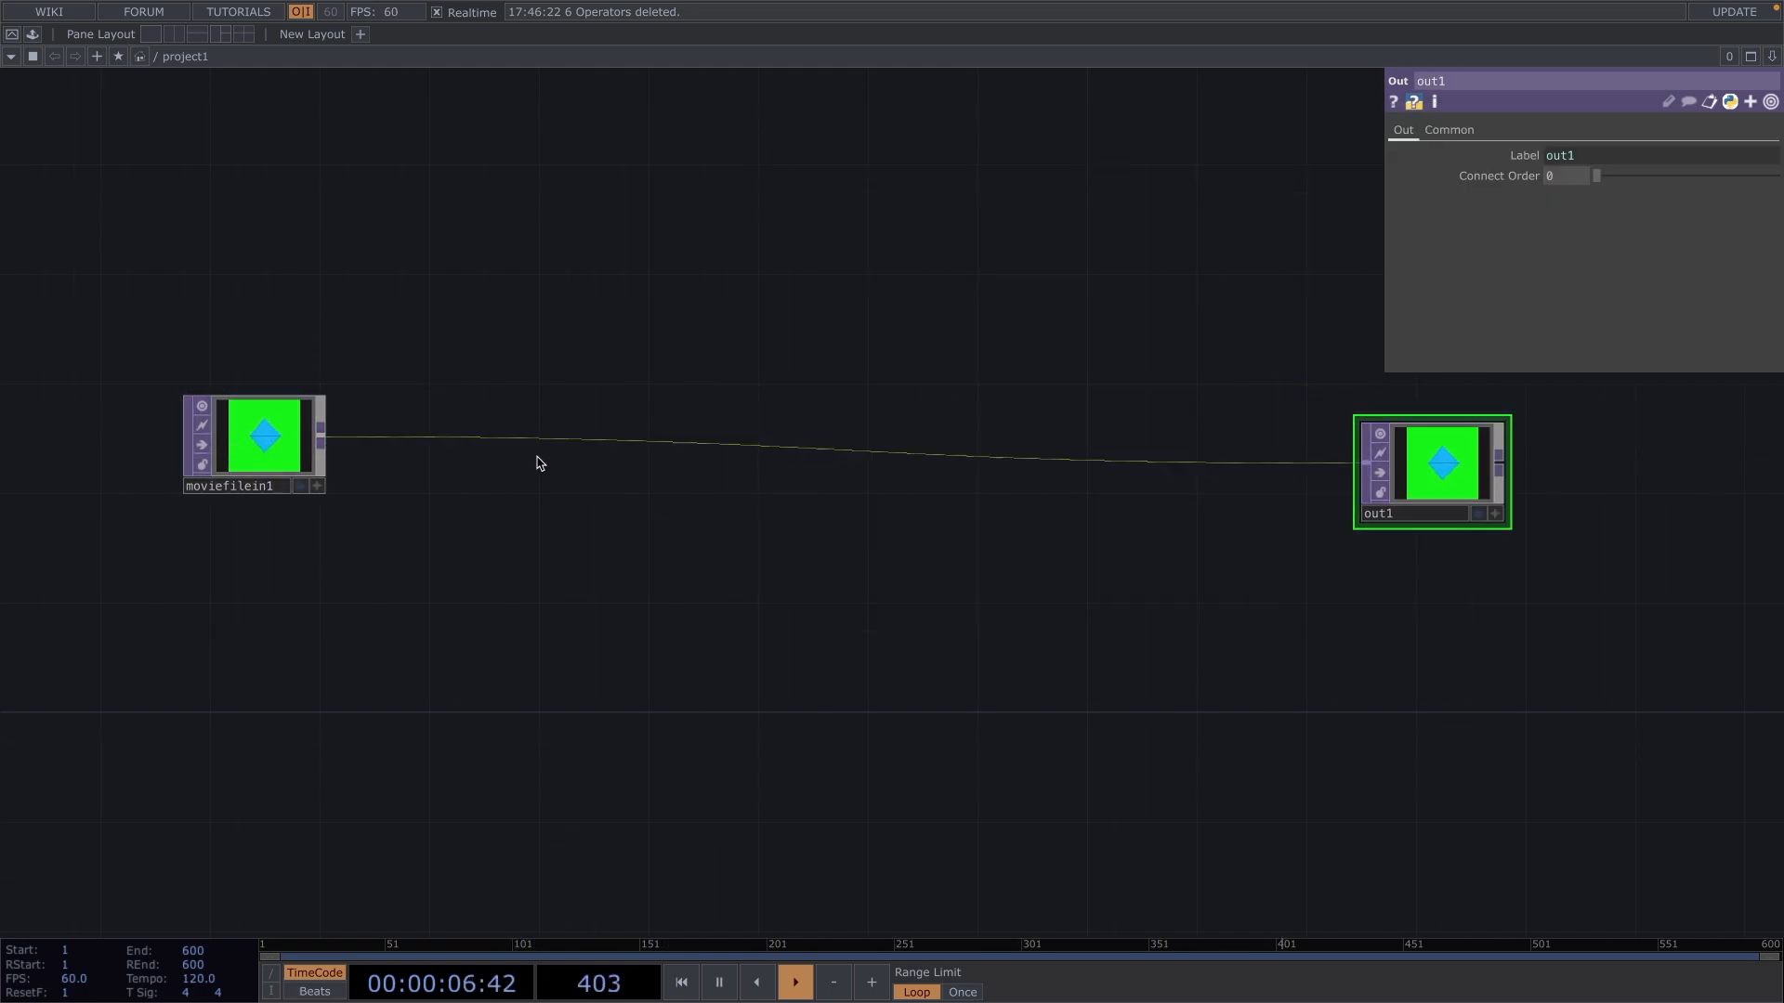
# Split the workspace into two side-by-side panes and make the second one a narrower Panel view of project1.
pyautogui.click(1772, 56)
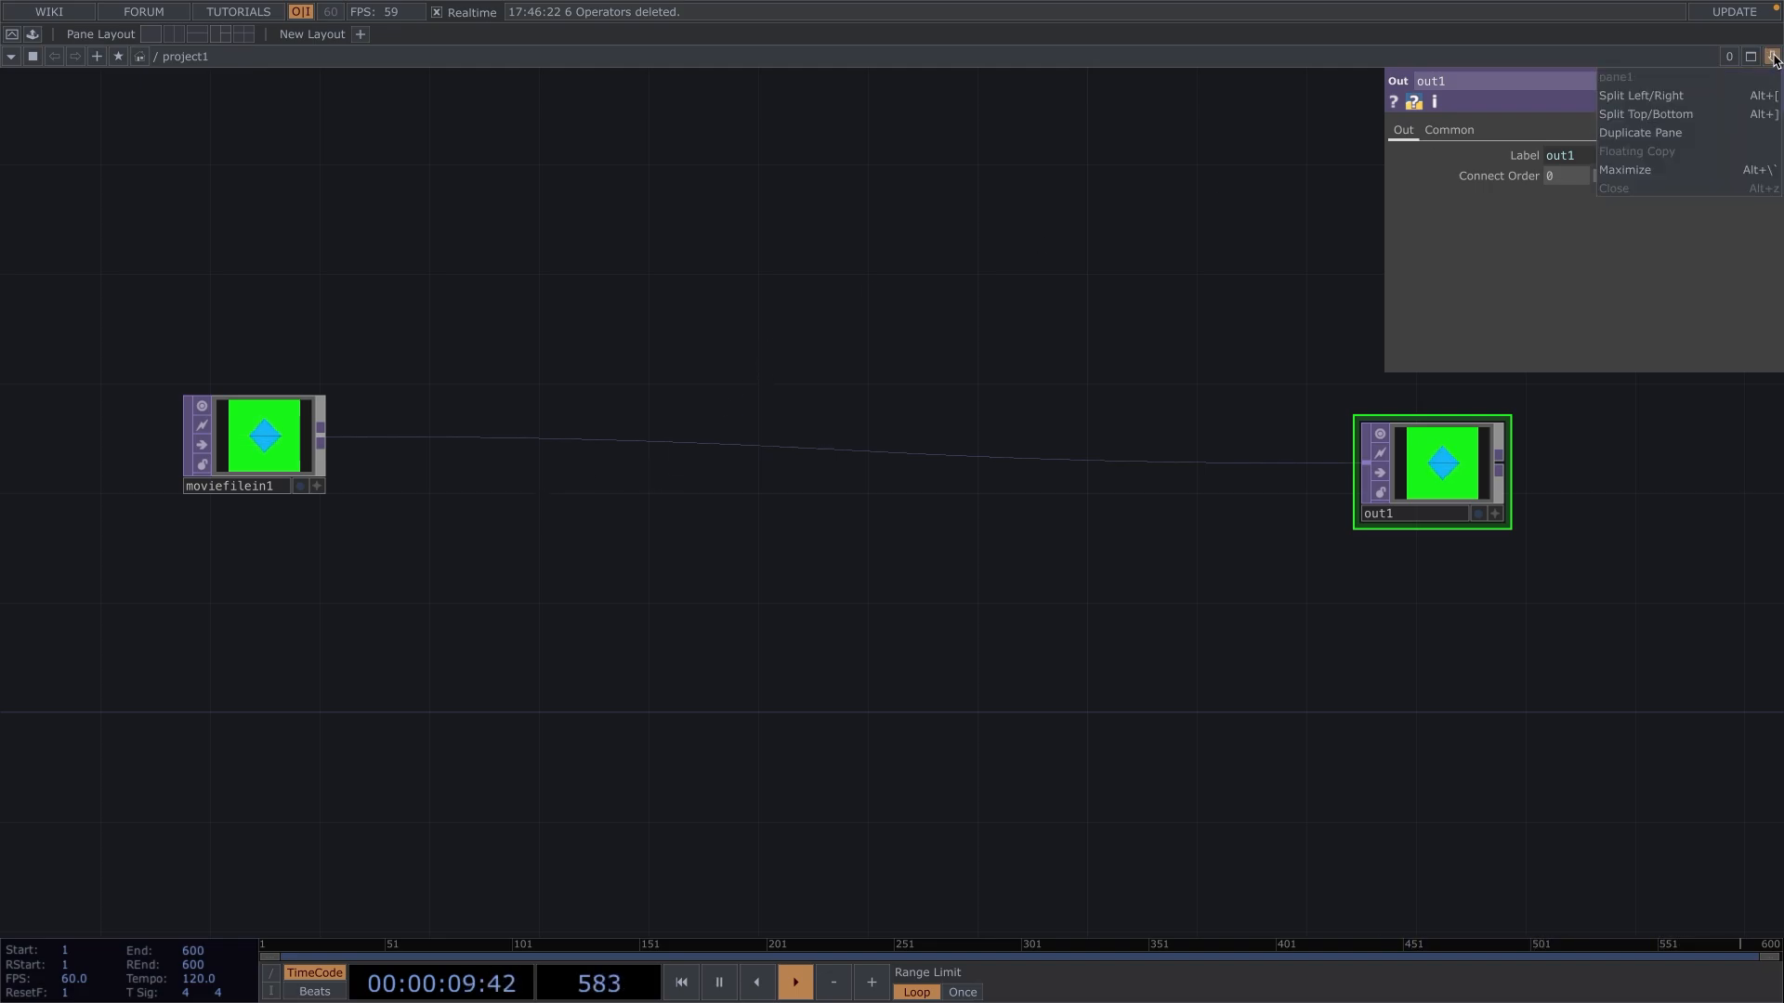
pyautogui.click(1698, 96)
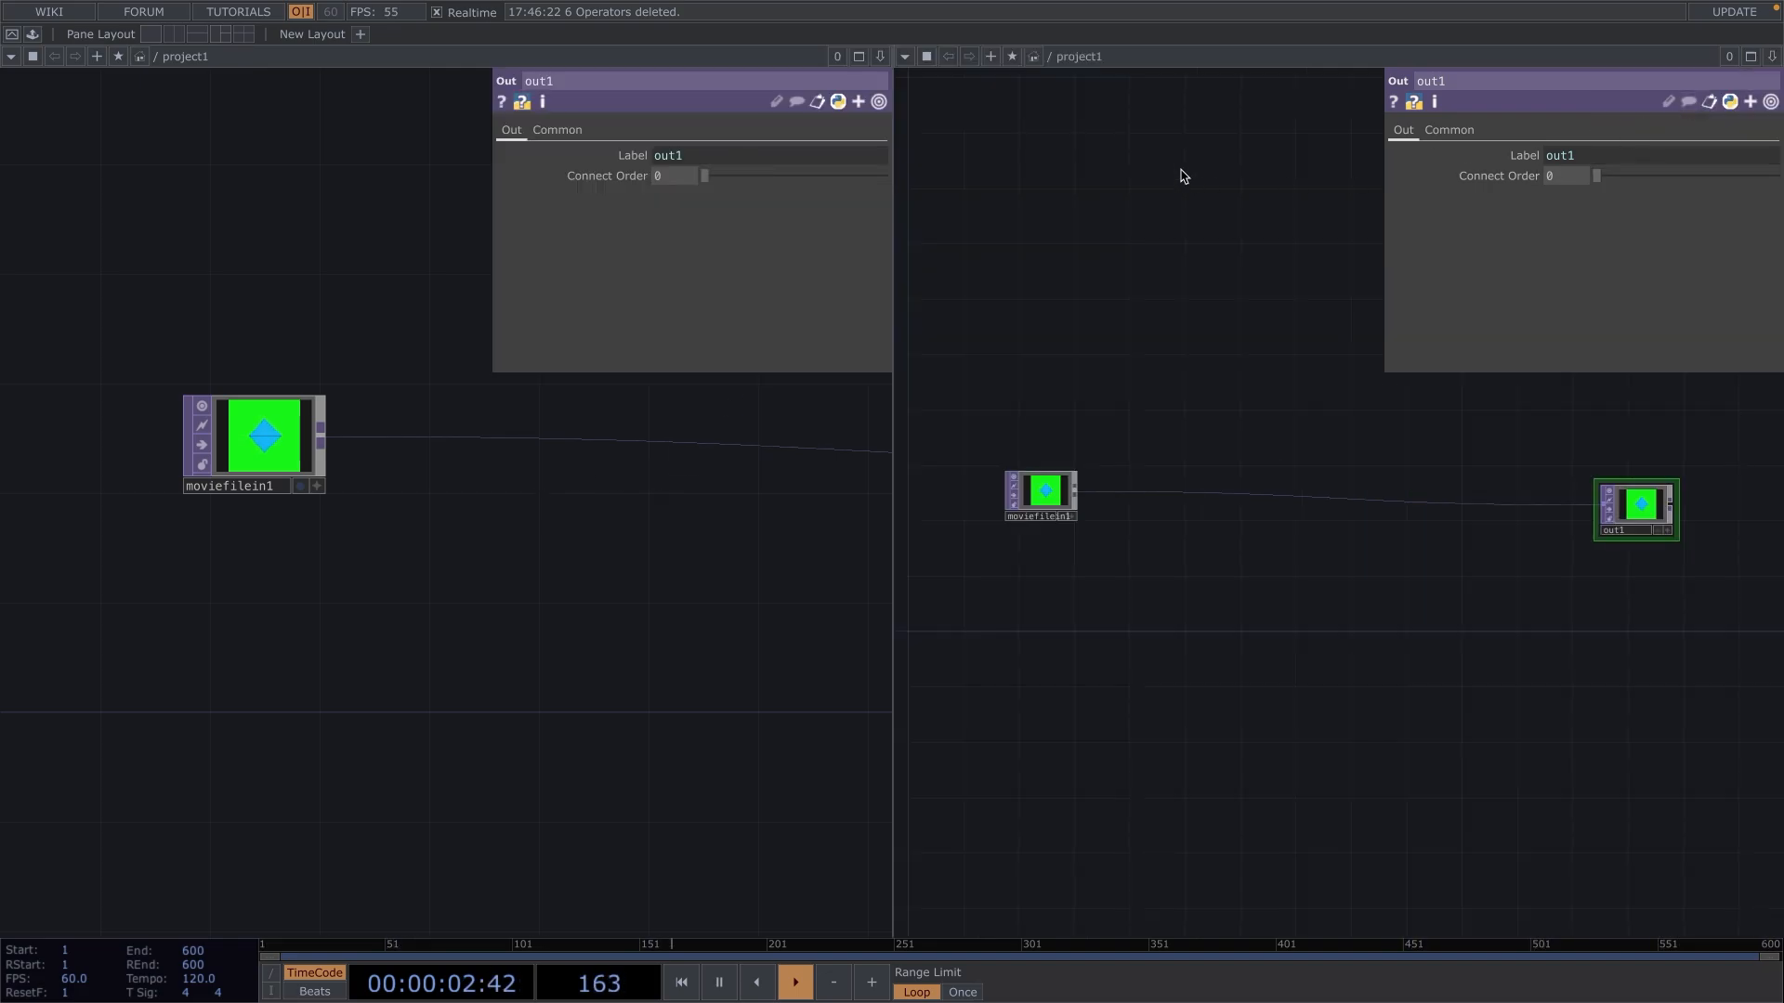
pyautogui.moveTo(896, 64); pyautogui.dragTo(1285, 105)
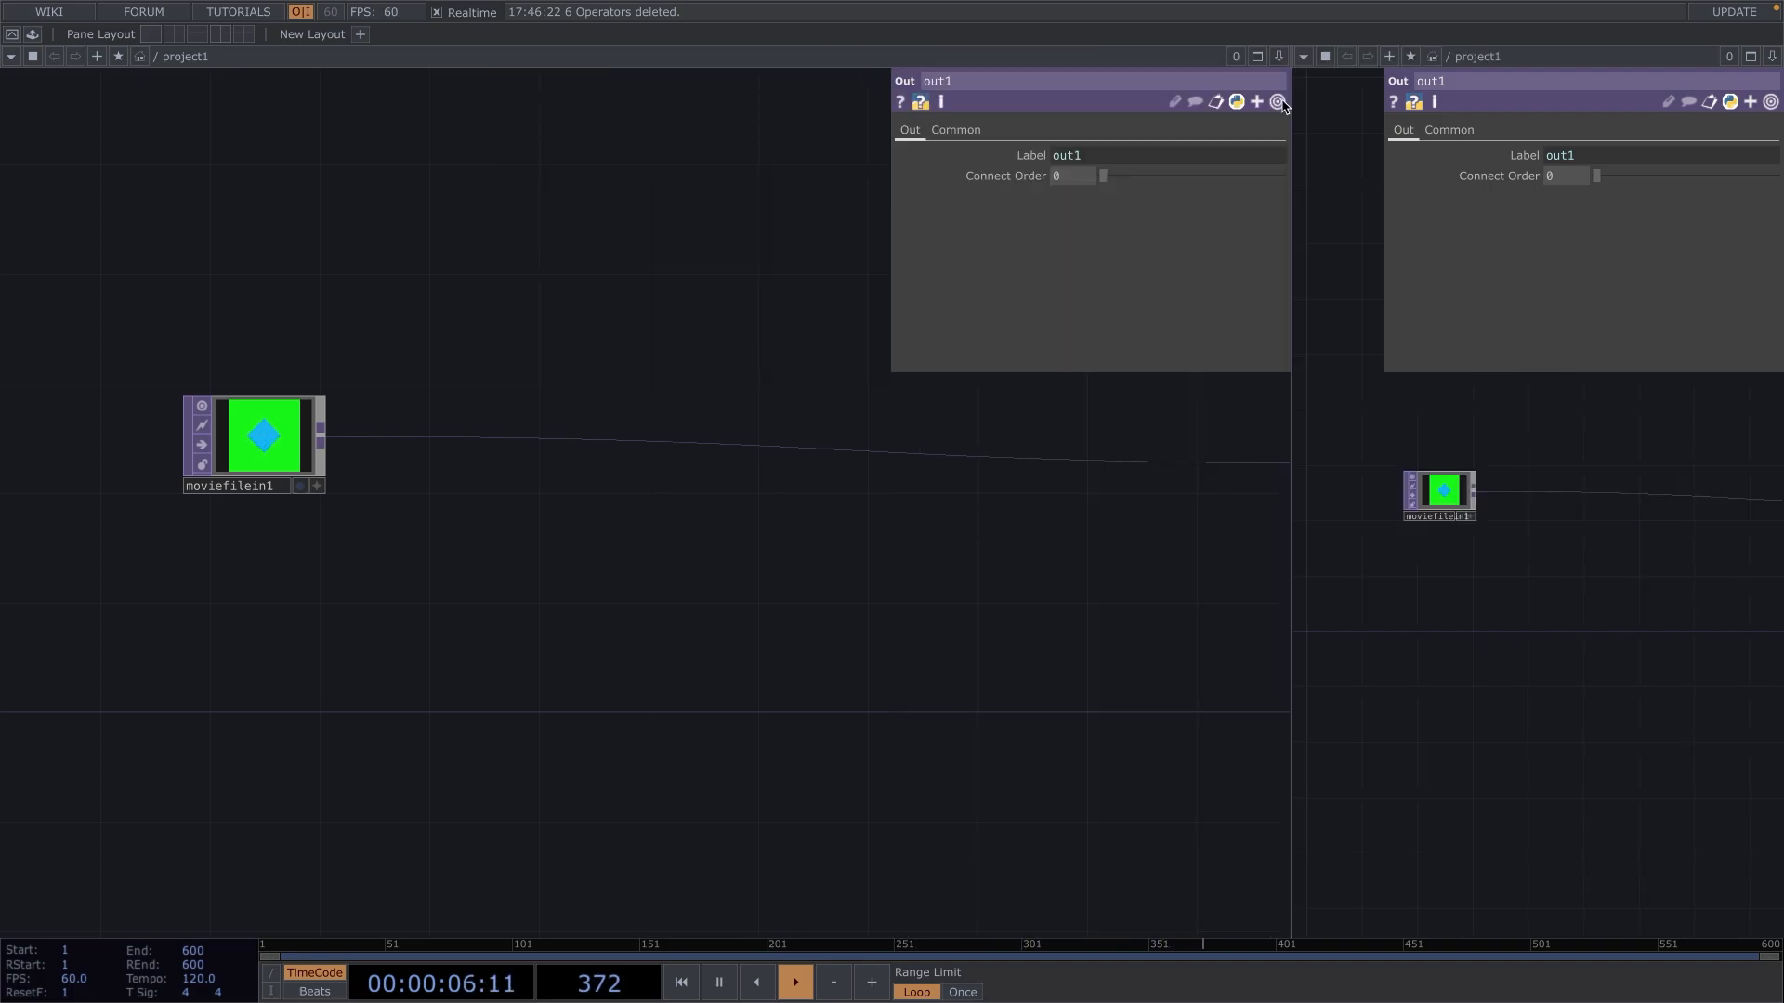
pyautogui.click(1305, 57)
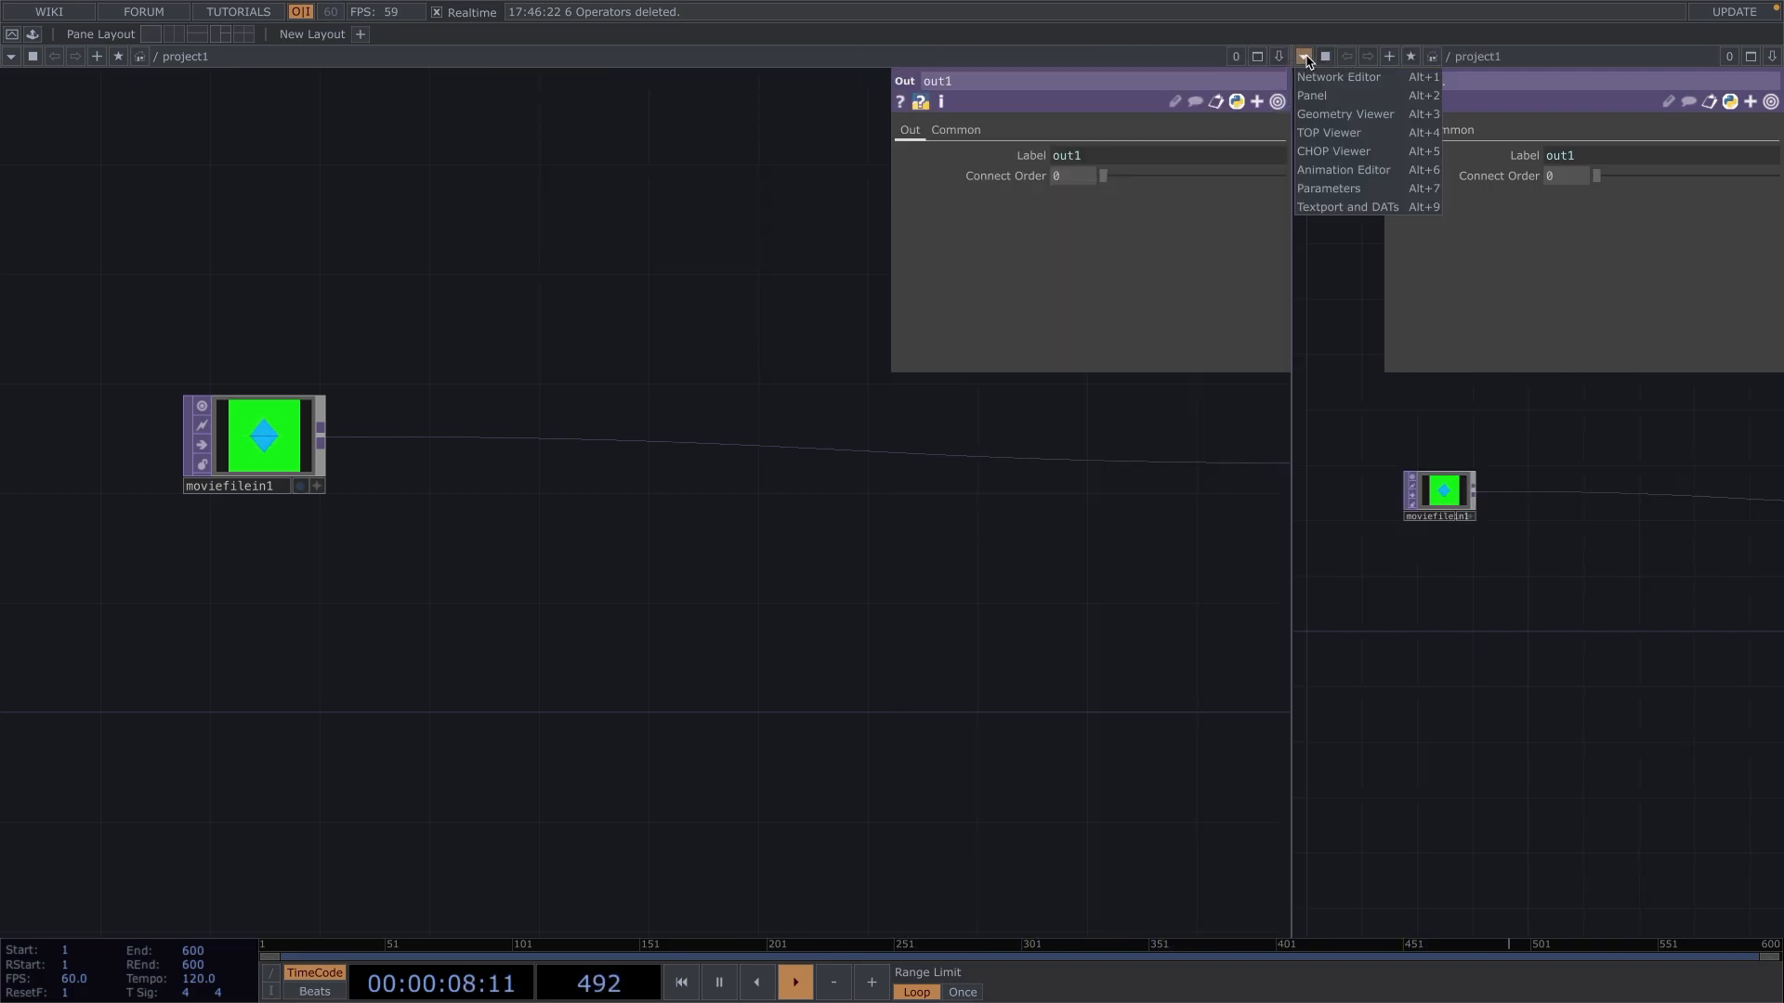
pyautogui.click(1364, 111)
# Go up one network level and set the project1 container's width and height to 1080 each.
pyautogui.moveTo(1016, 644); pyautogui.dragTo(844, 693)
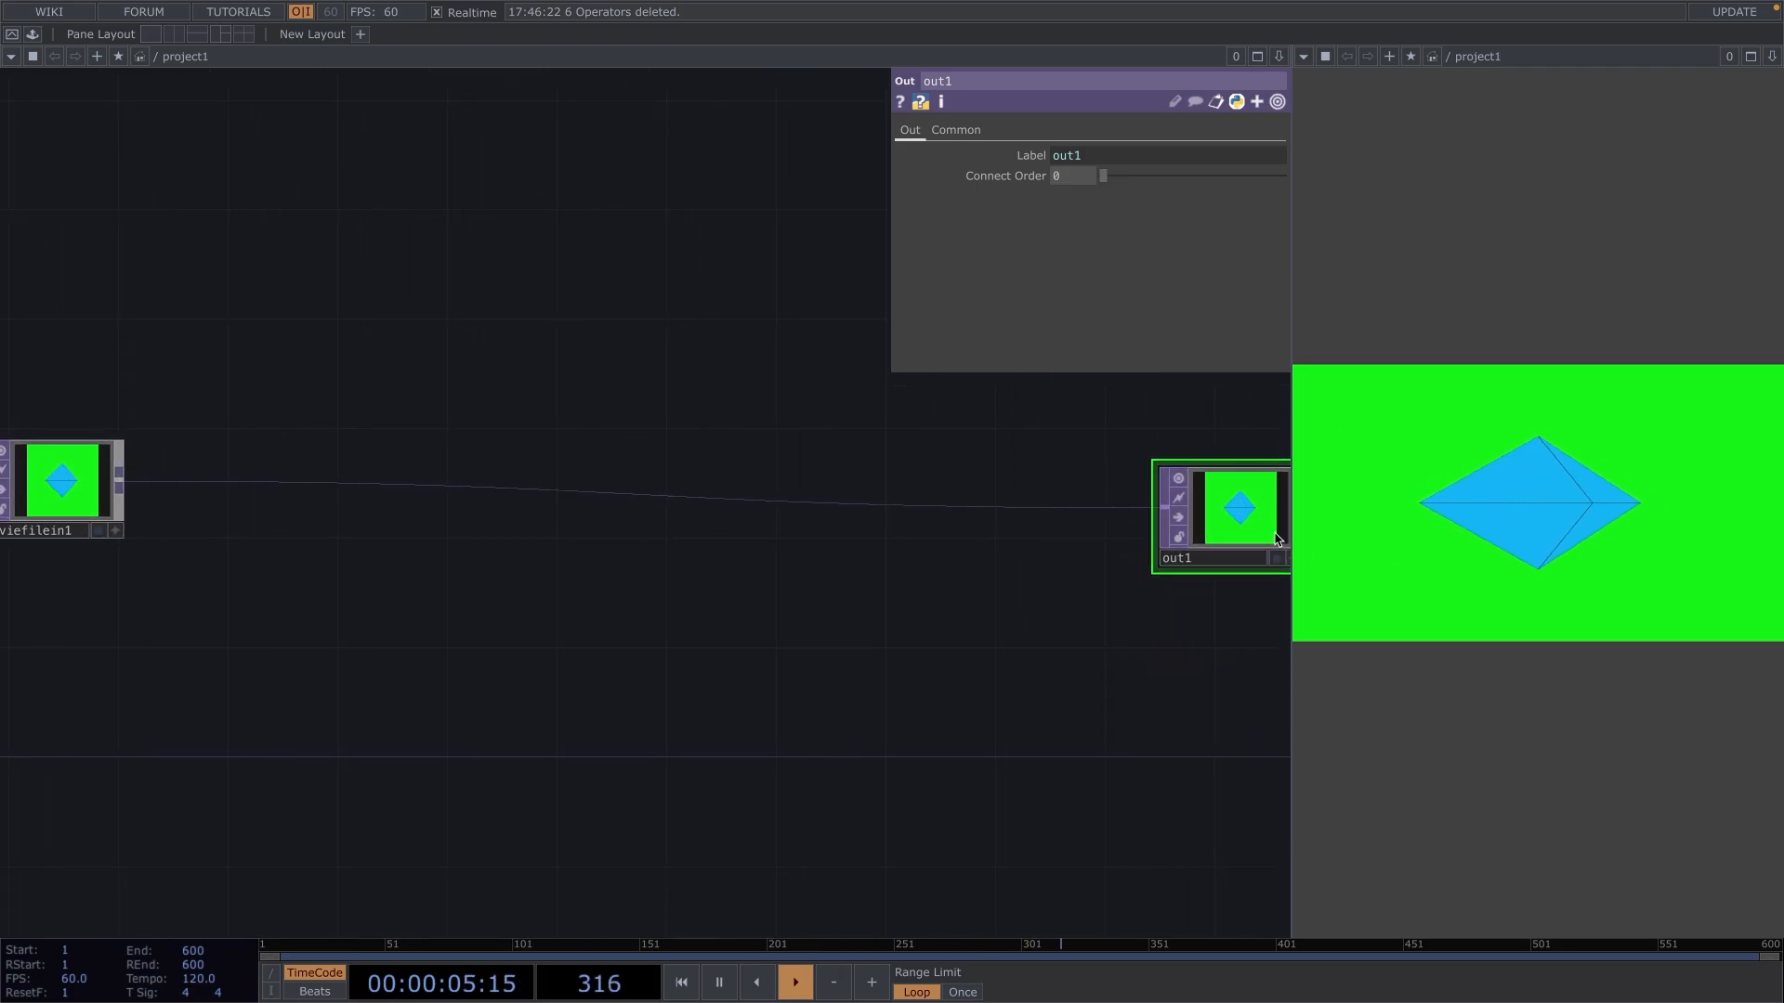
pyautogui.scroll(-5, 944, 557)
pyautogui.scroll(-3, 938, 553)
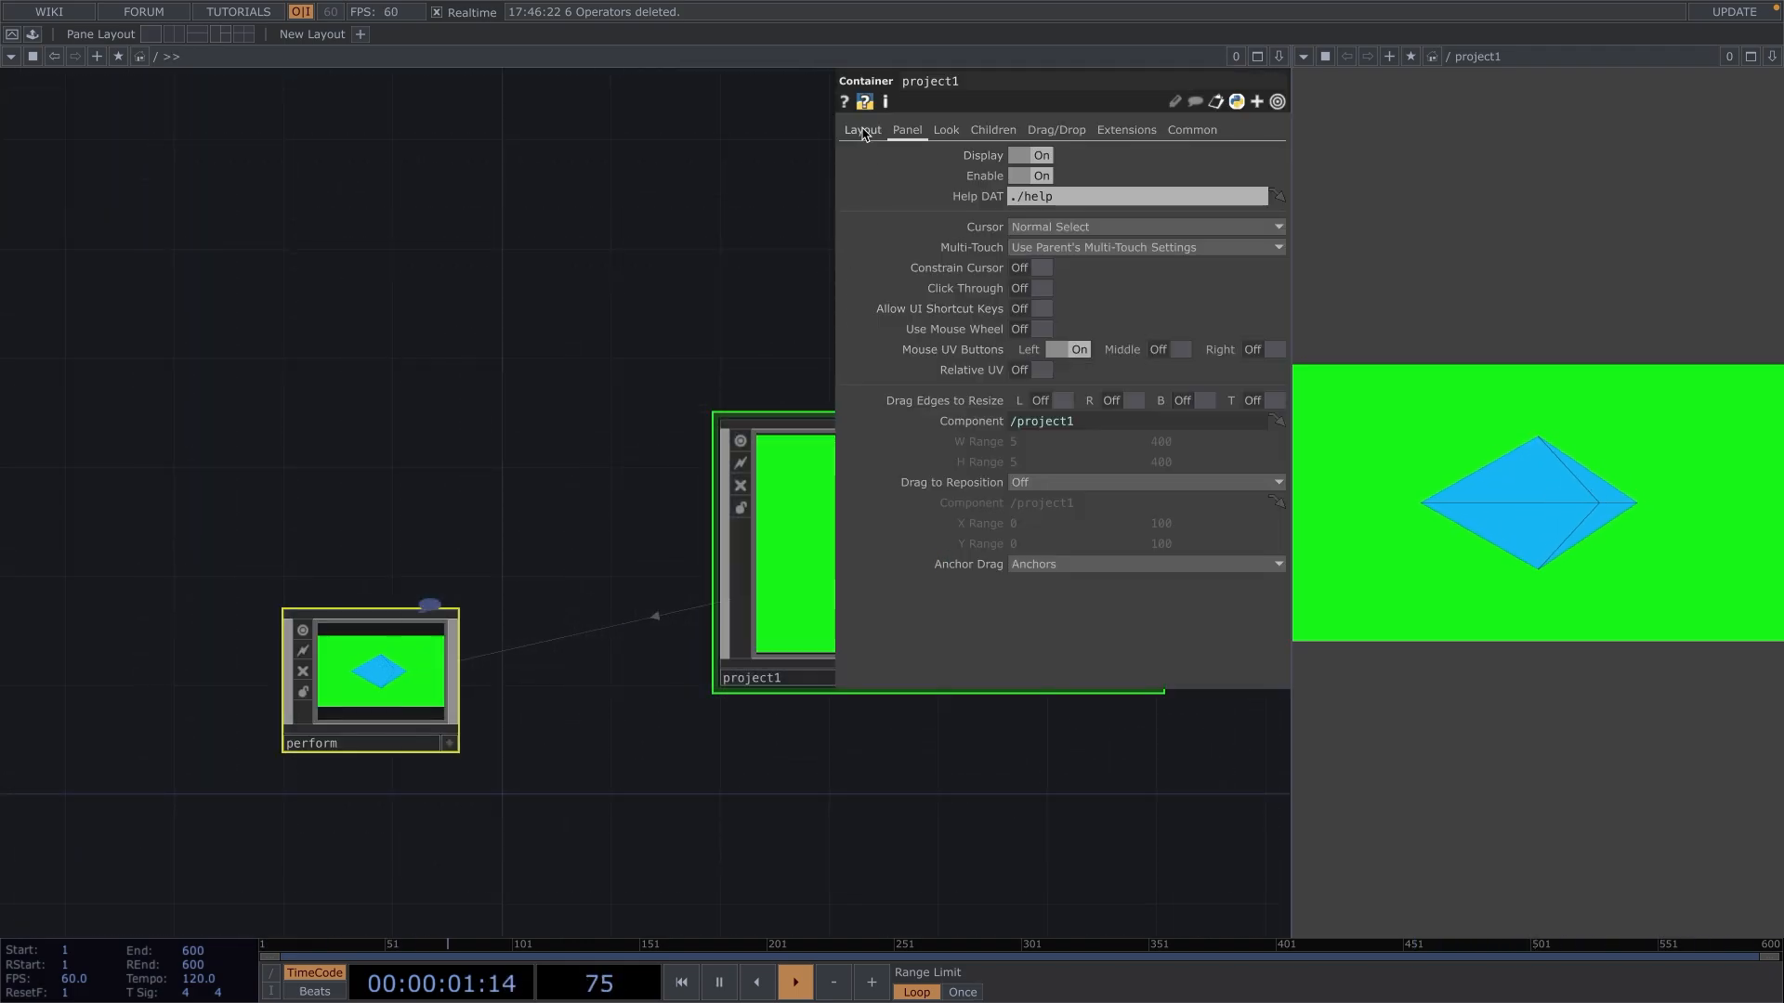
pyautogui.click(862, 131)
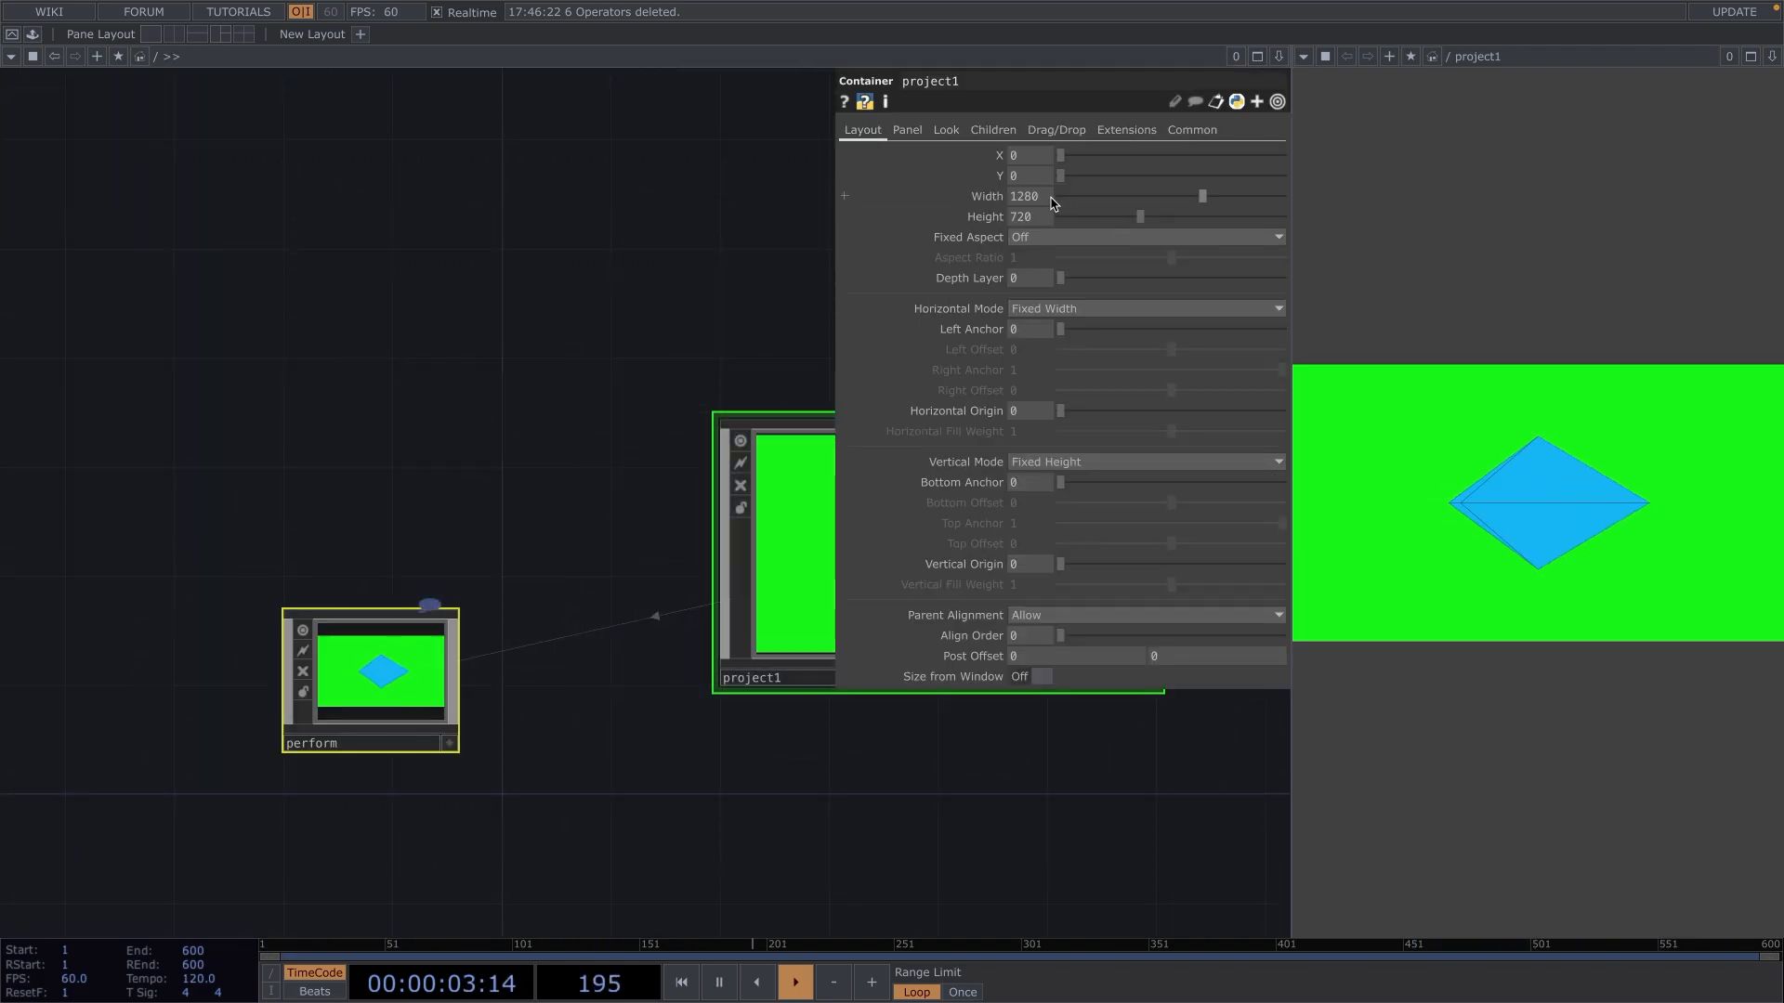
pyautogui.write('10')
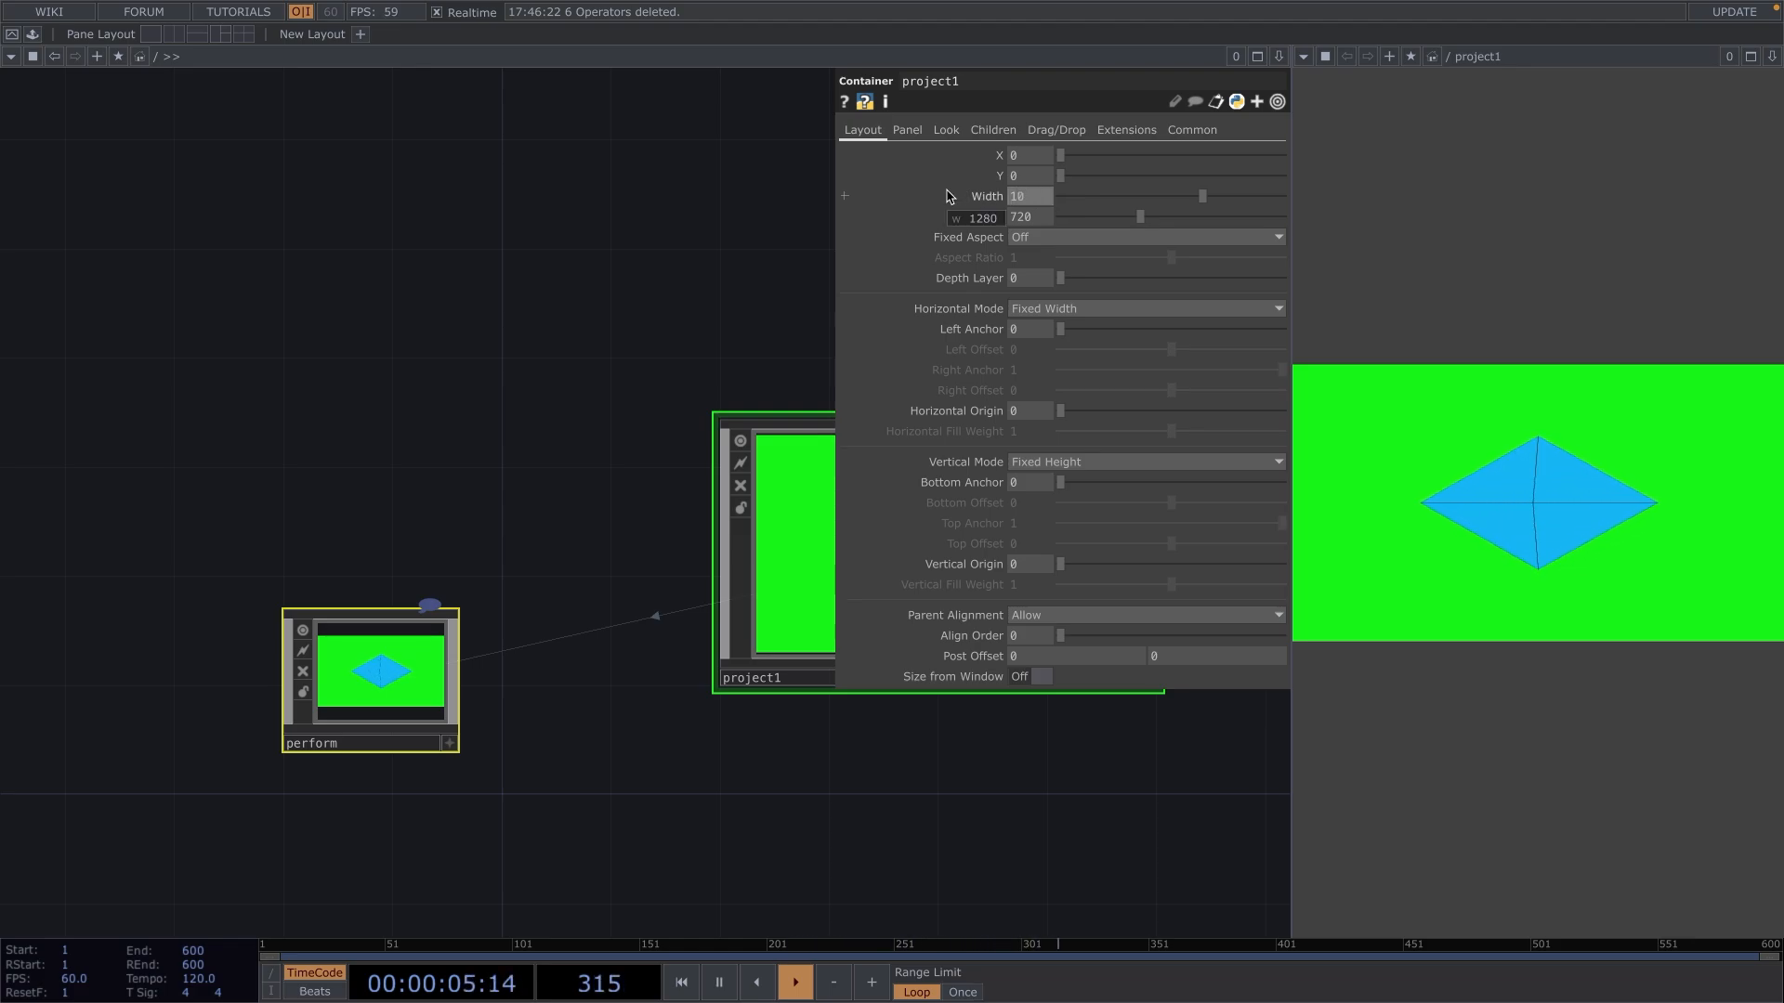
pyautogui.press('Return')
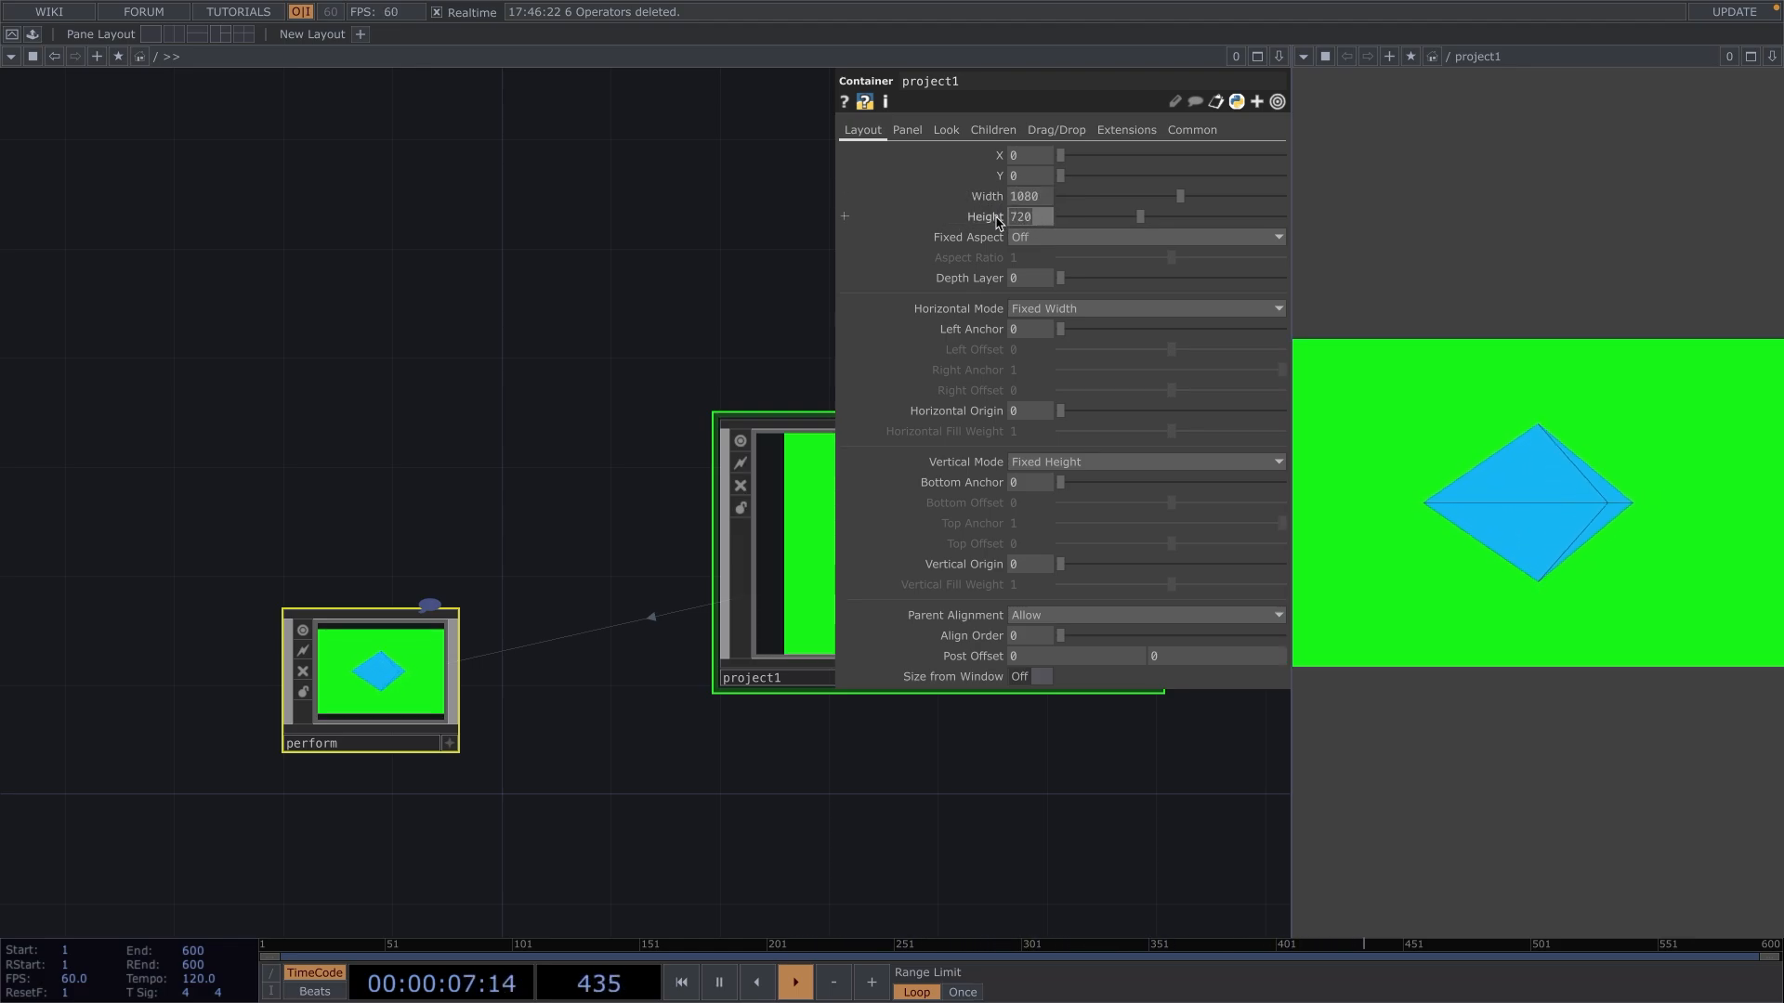
pyautogui.write('1080')
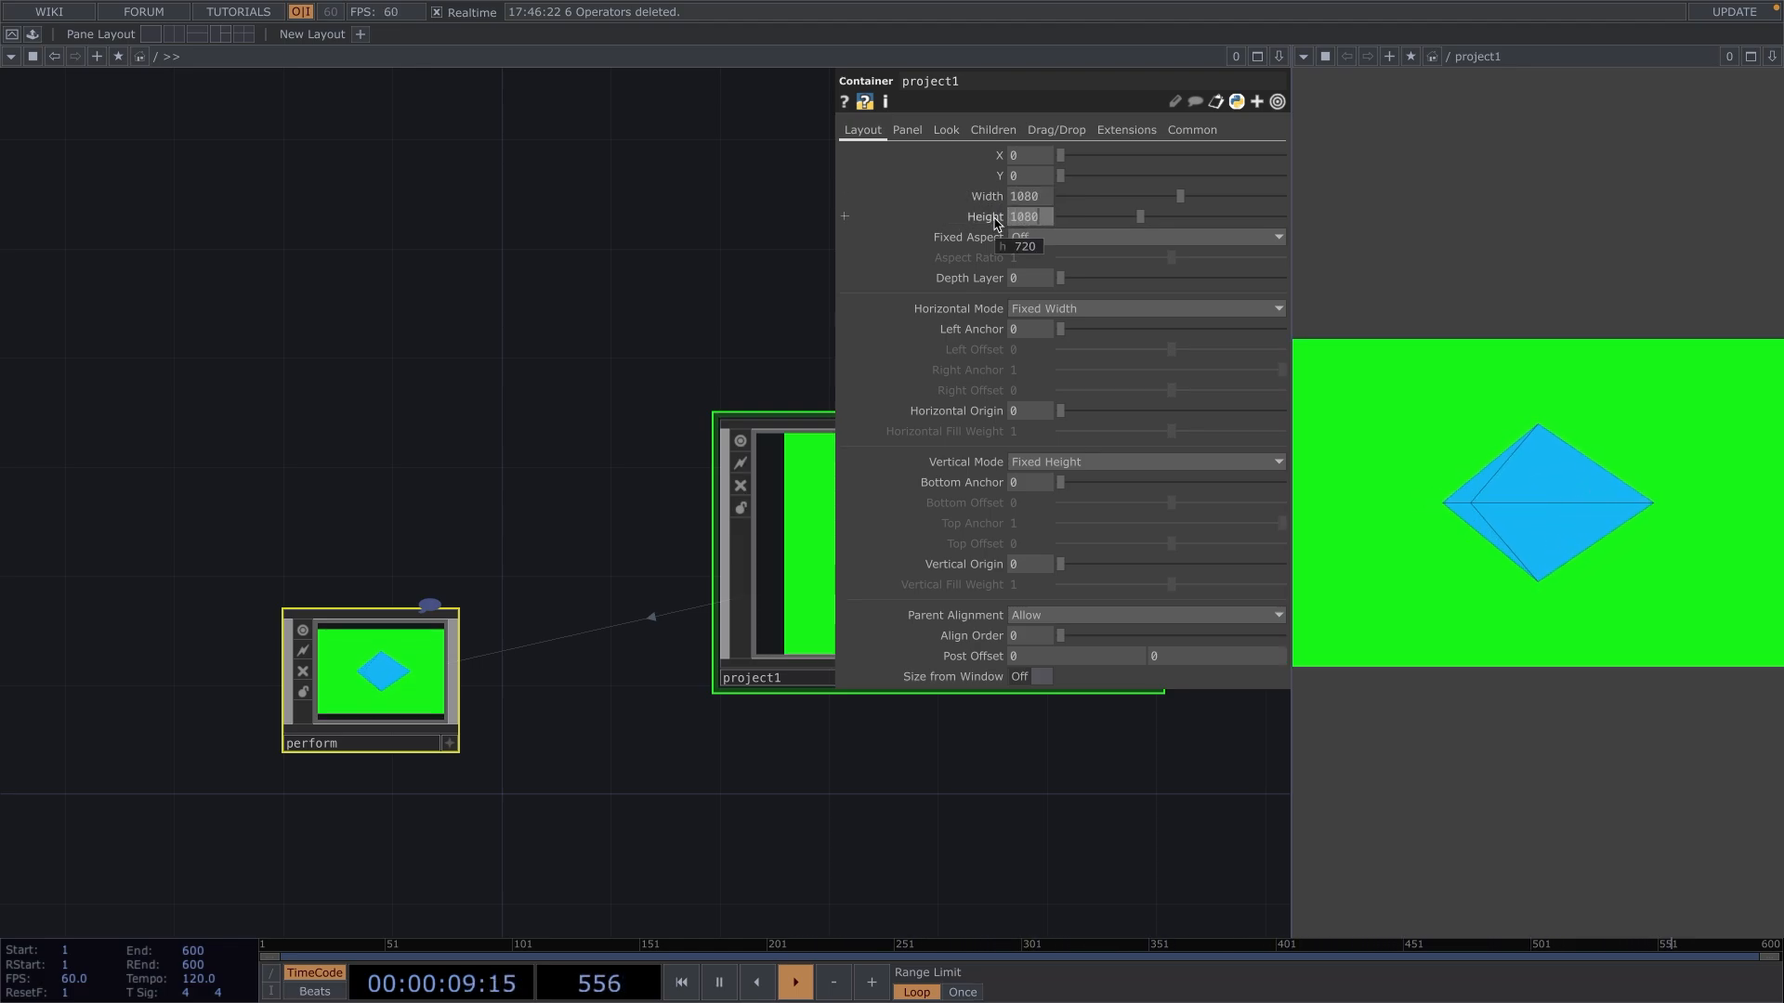
pyautogui.press('Return')
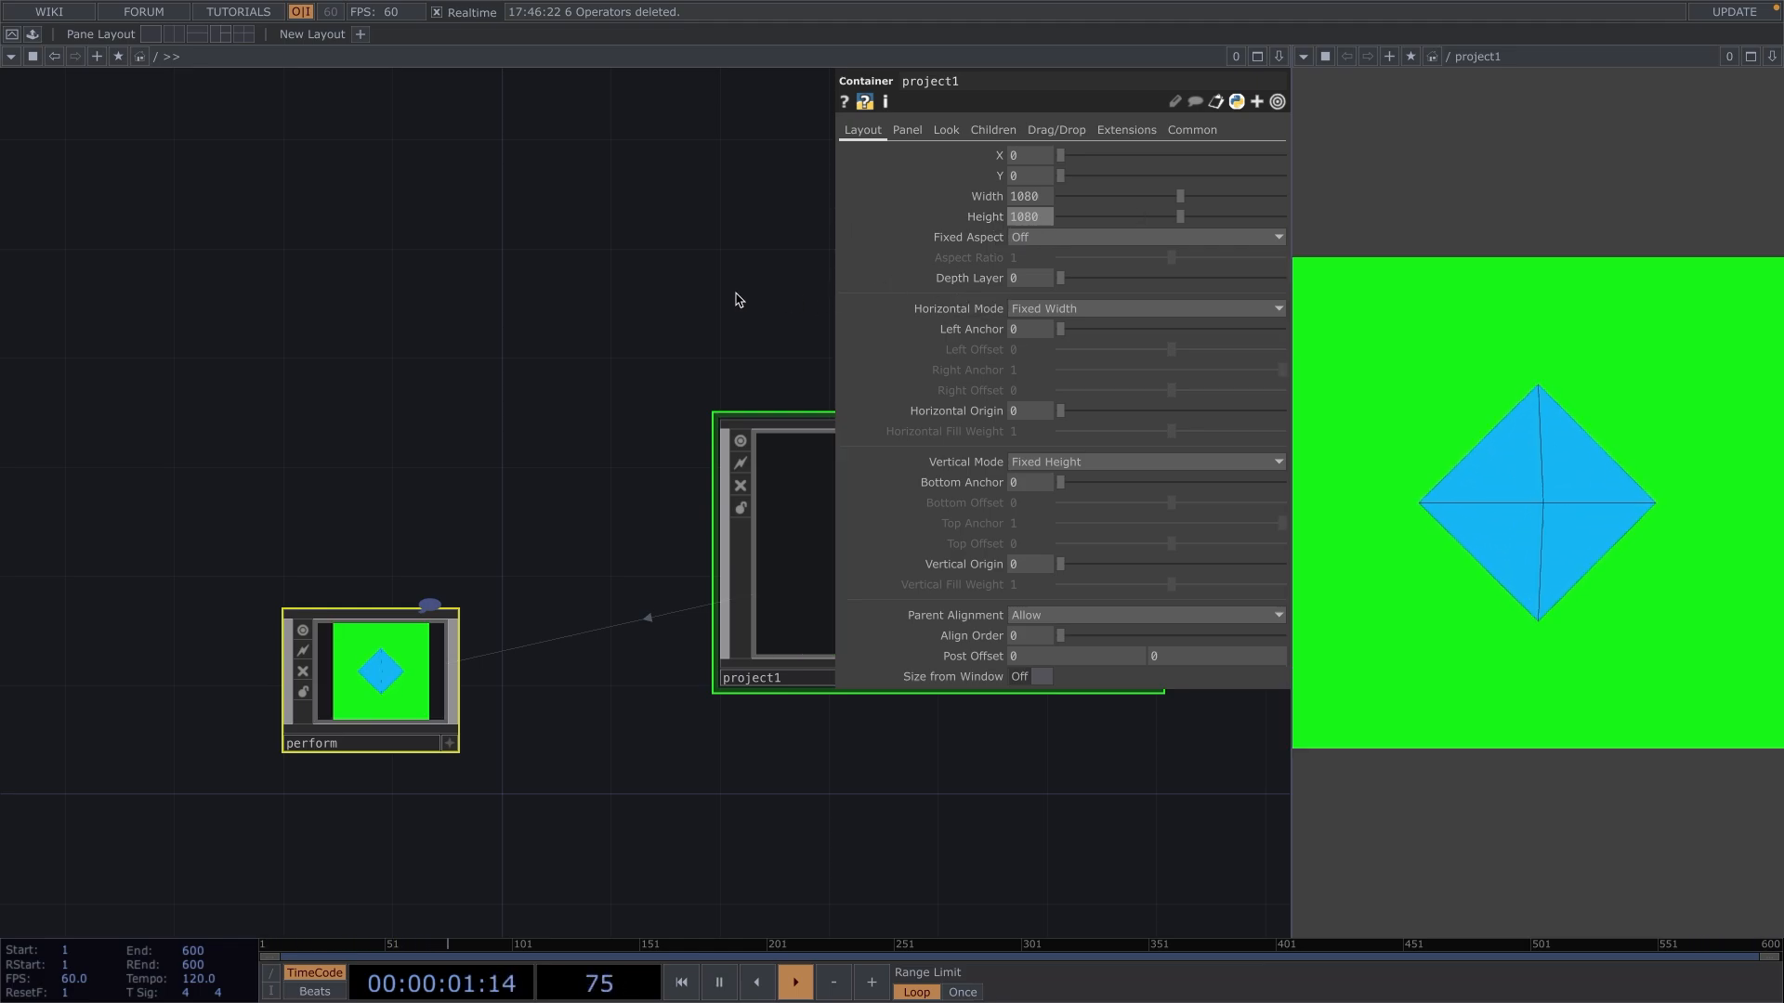
# Return inside project1 and insert a Chroma Key TOP on the wire between moviefilein1 and out1.
pyautogui.moveTo(717, 308); pyautogui.dragTo(399, 326)
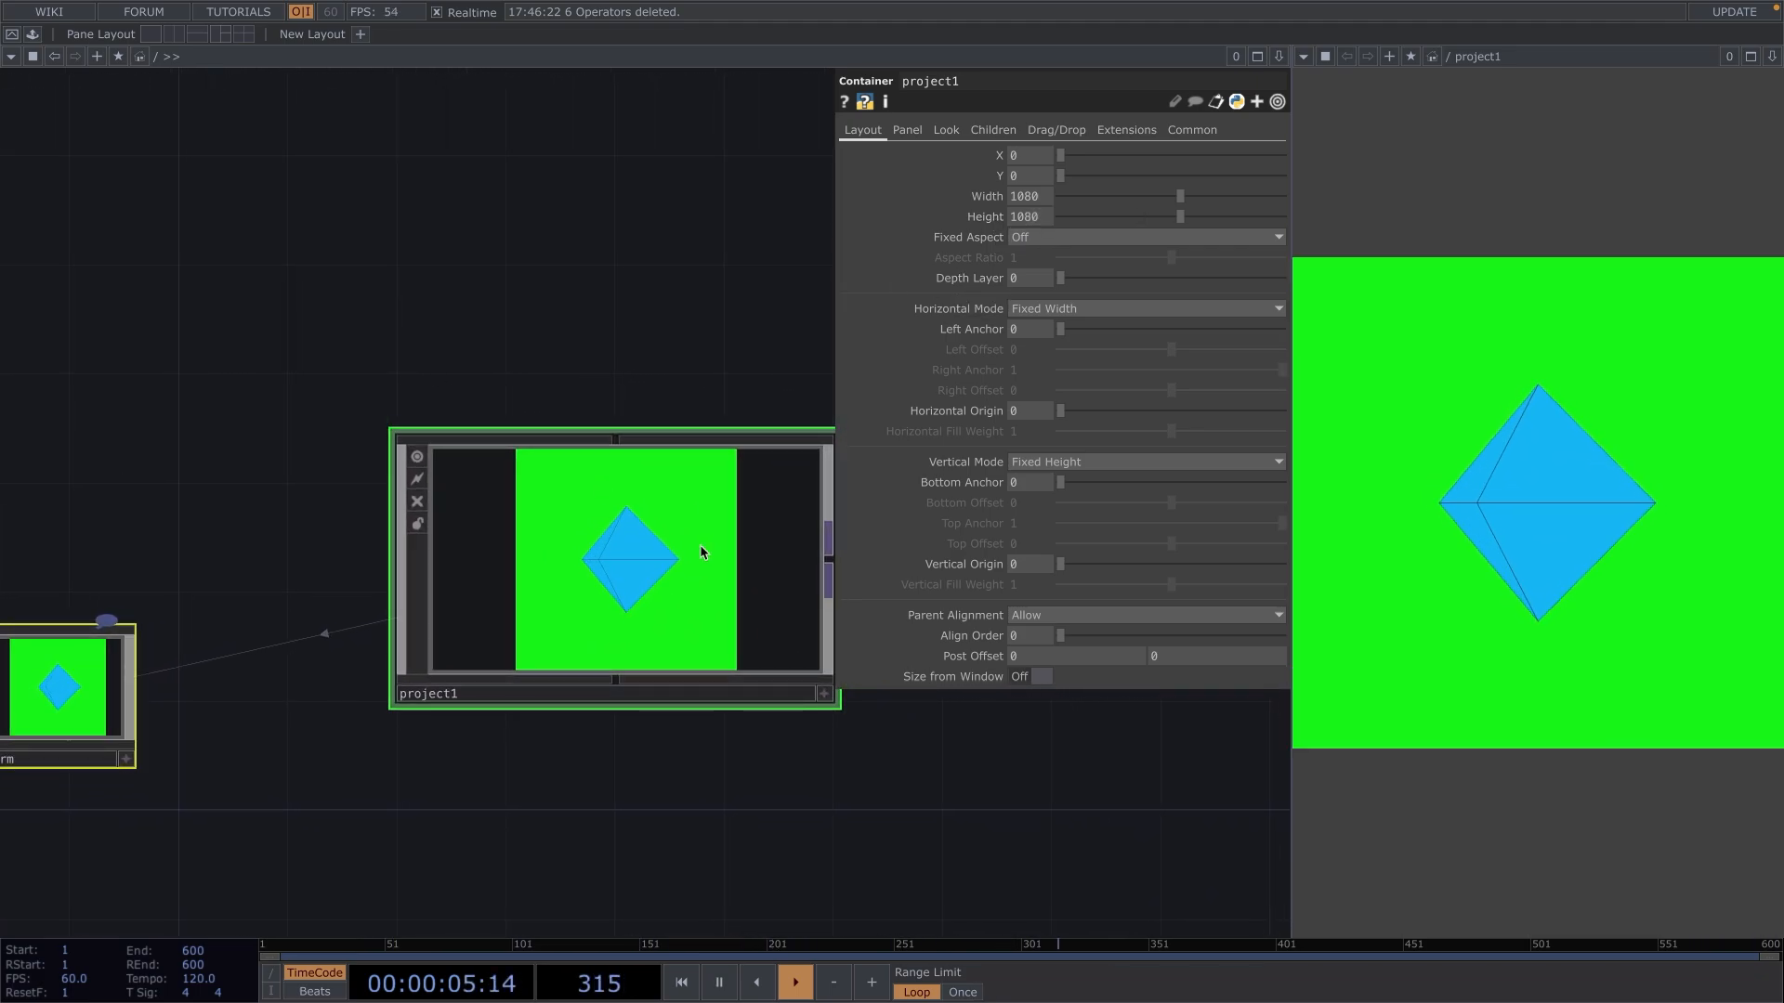
pyautogui.scroll(5, 701, 551)
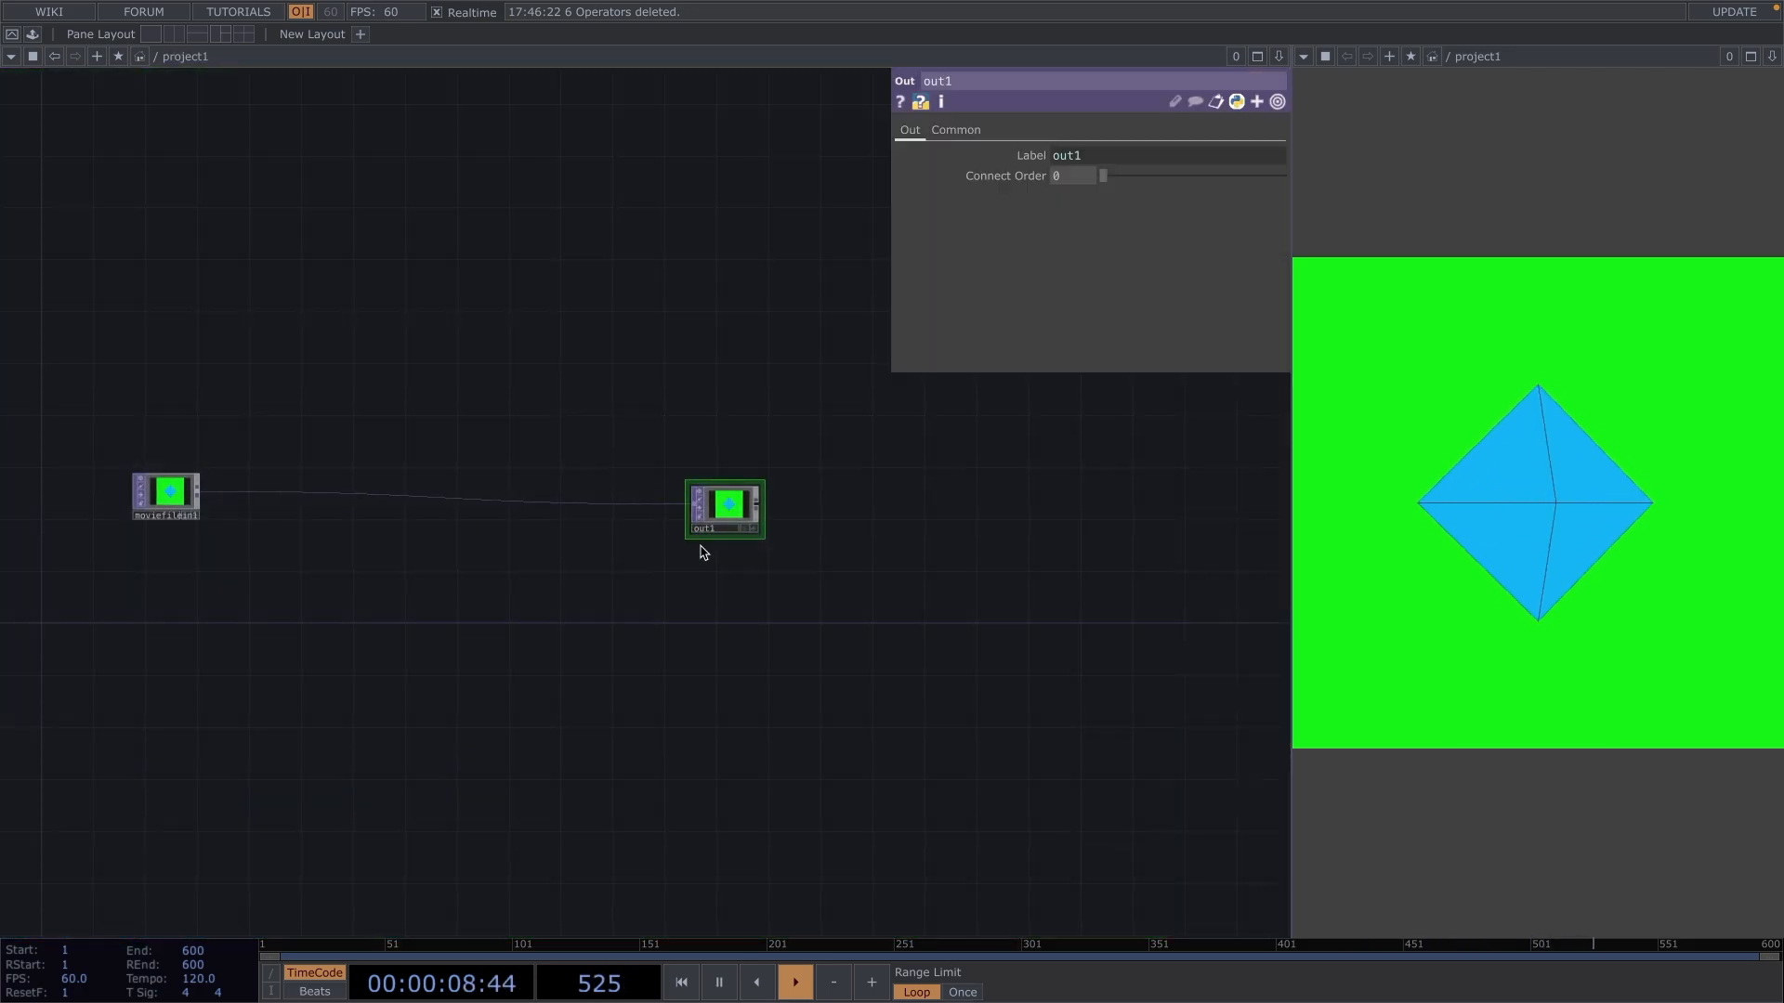
pyautogui.scroll(4, 234, 544)
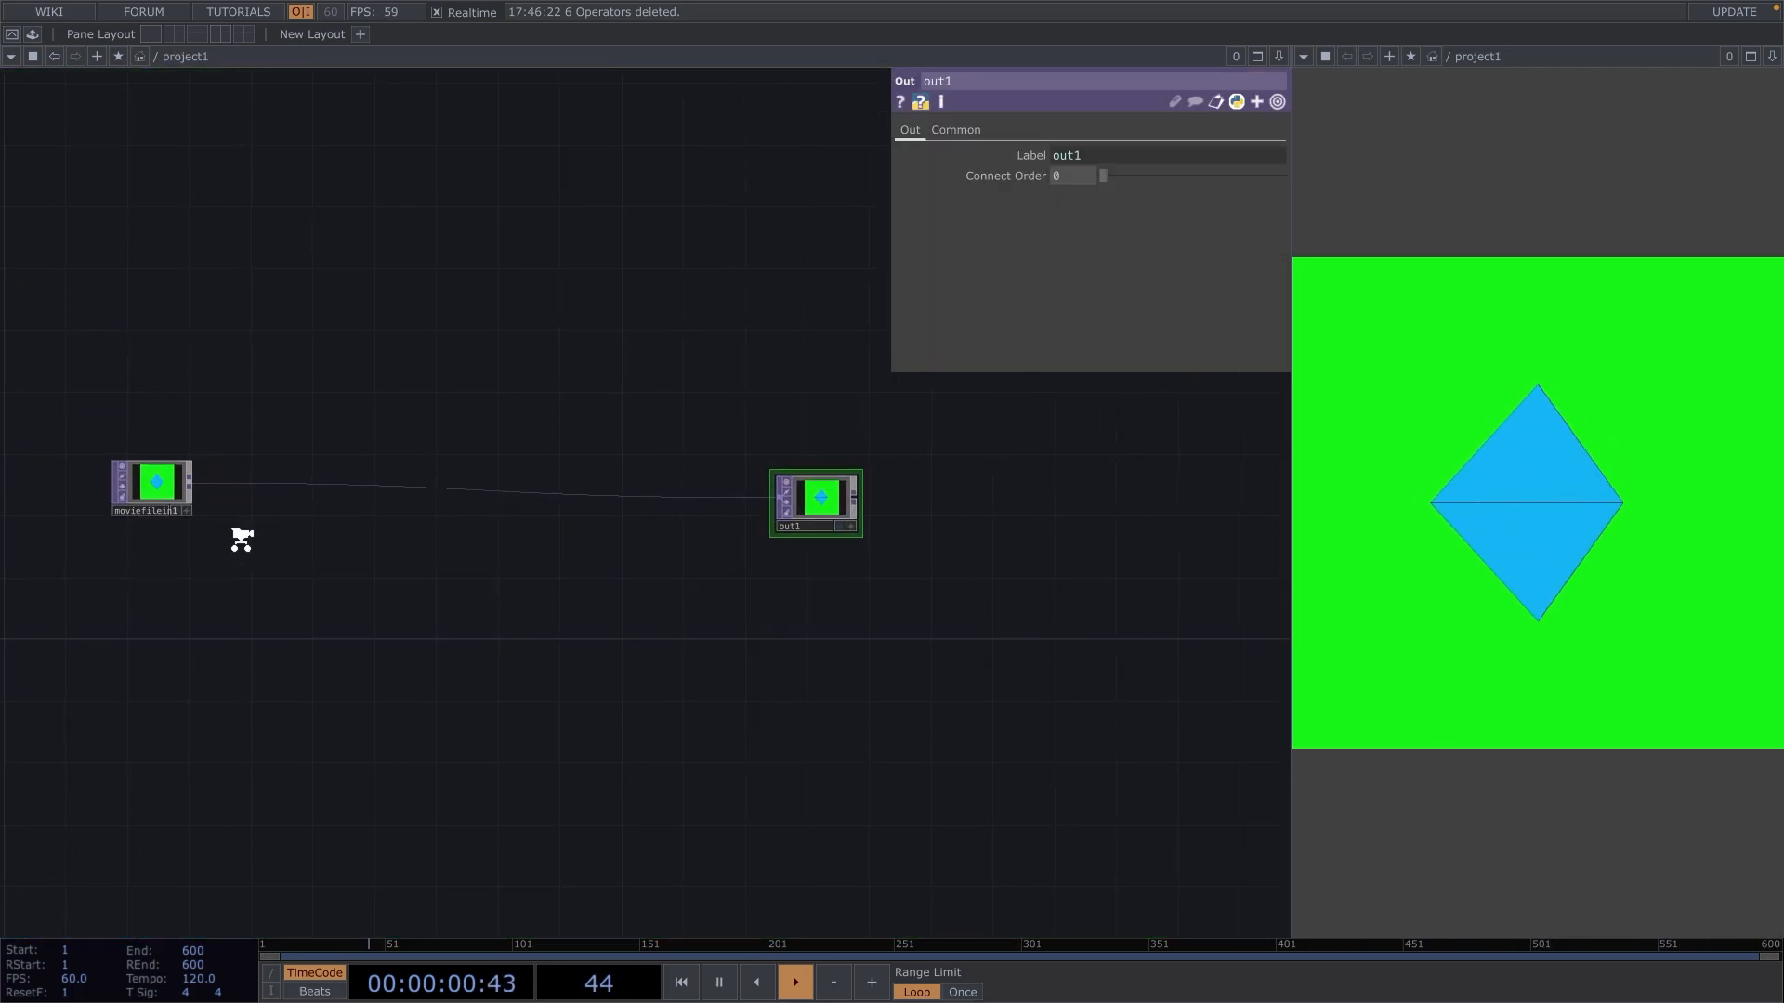
pyautogui.scroll(-2, 244, 546)
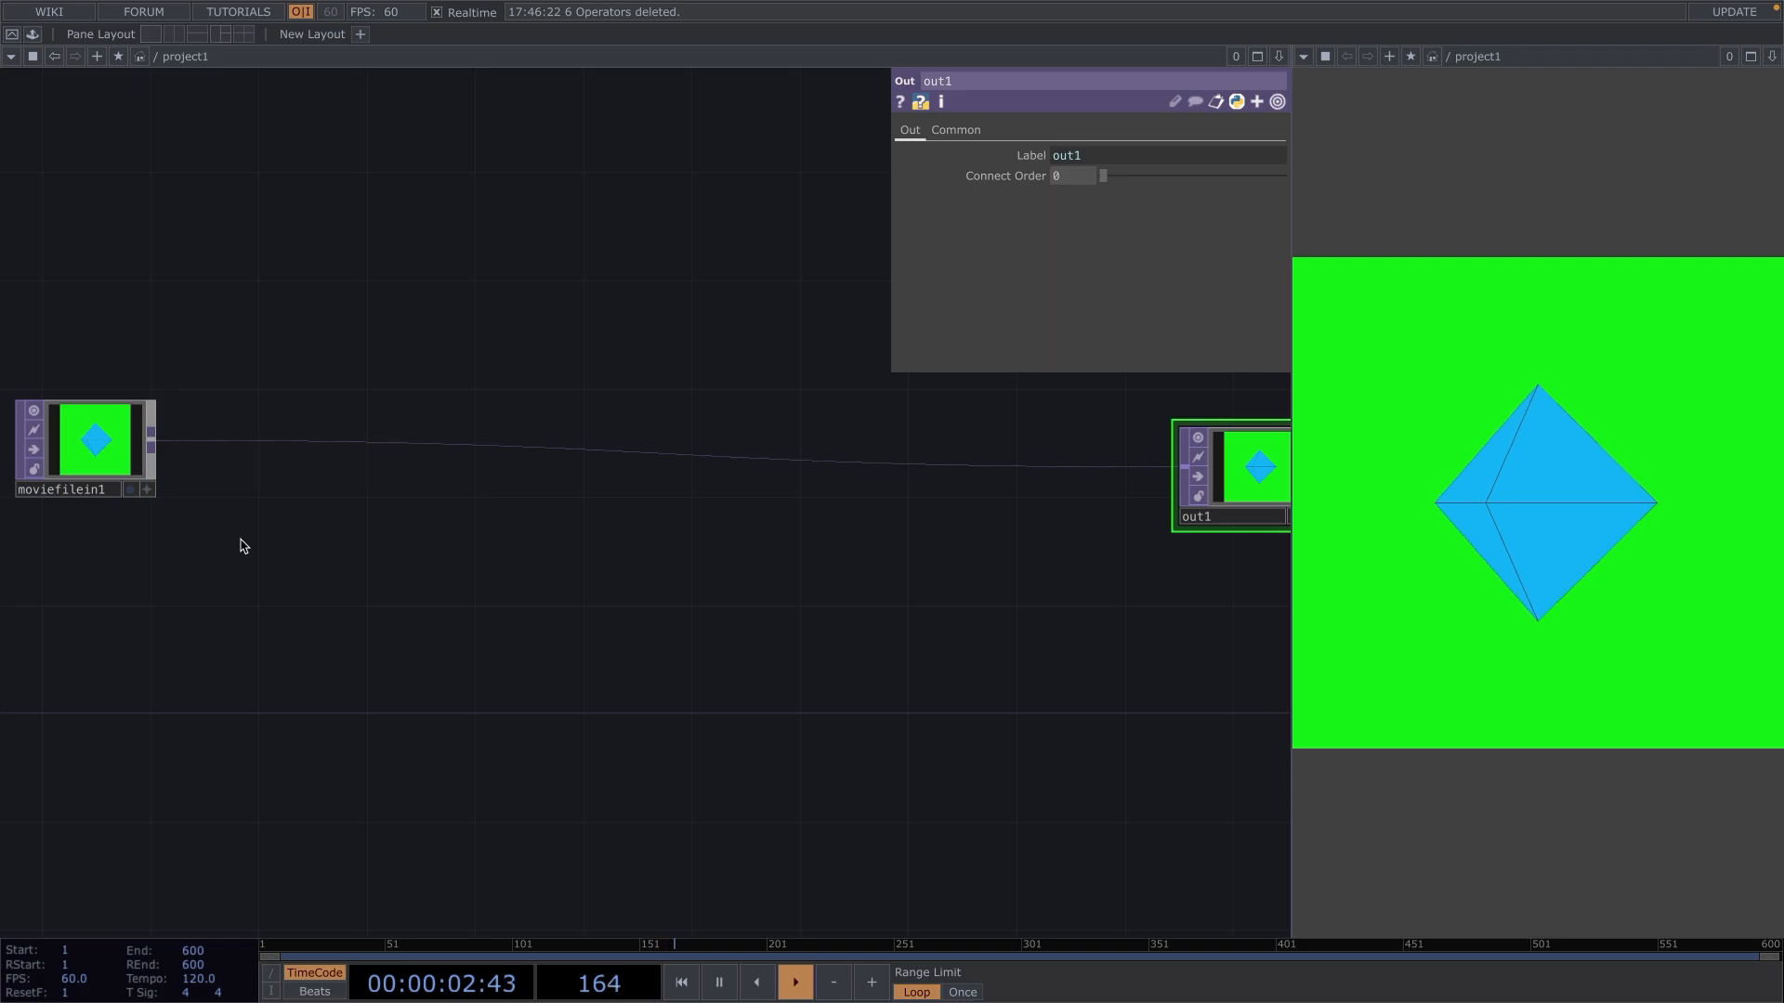
pyautogui.rightClick(247, 449)
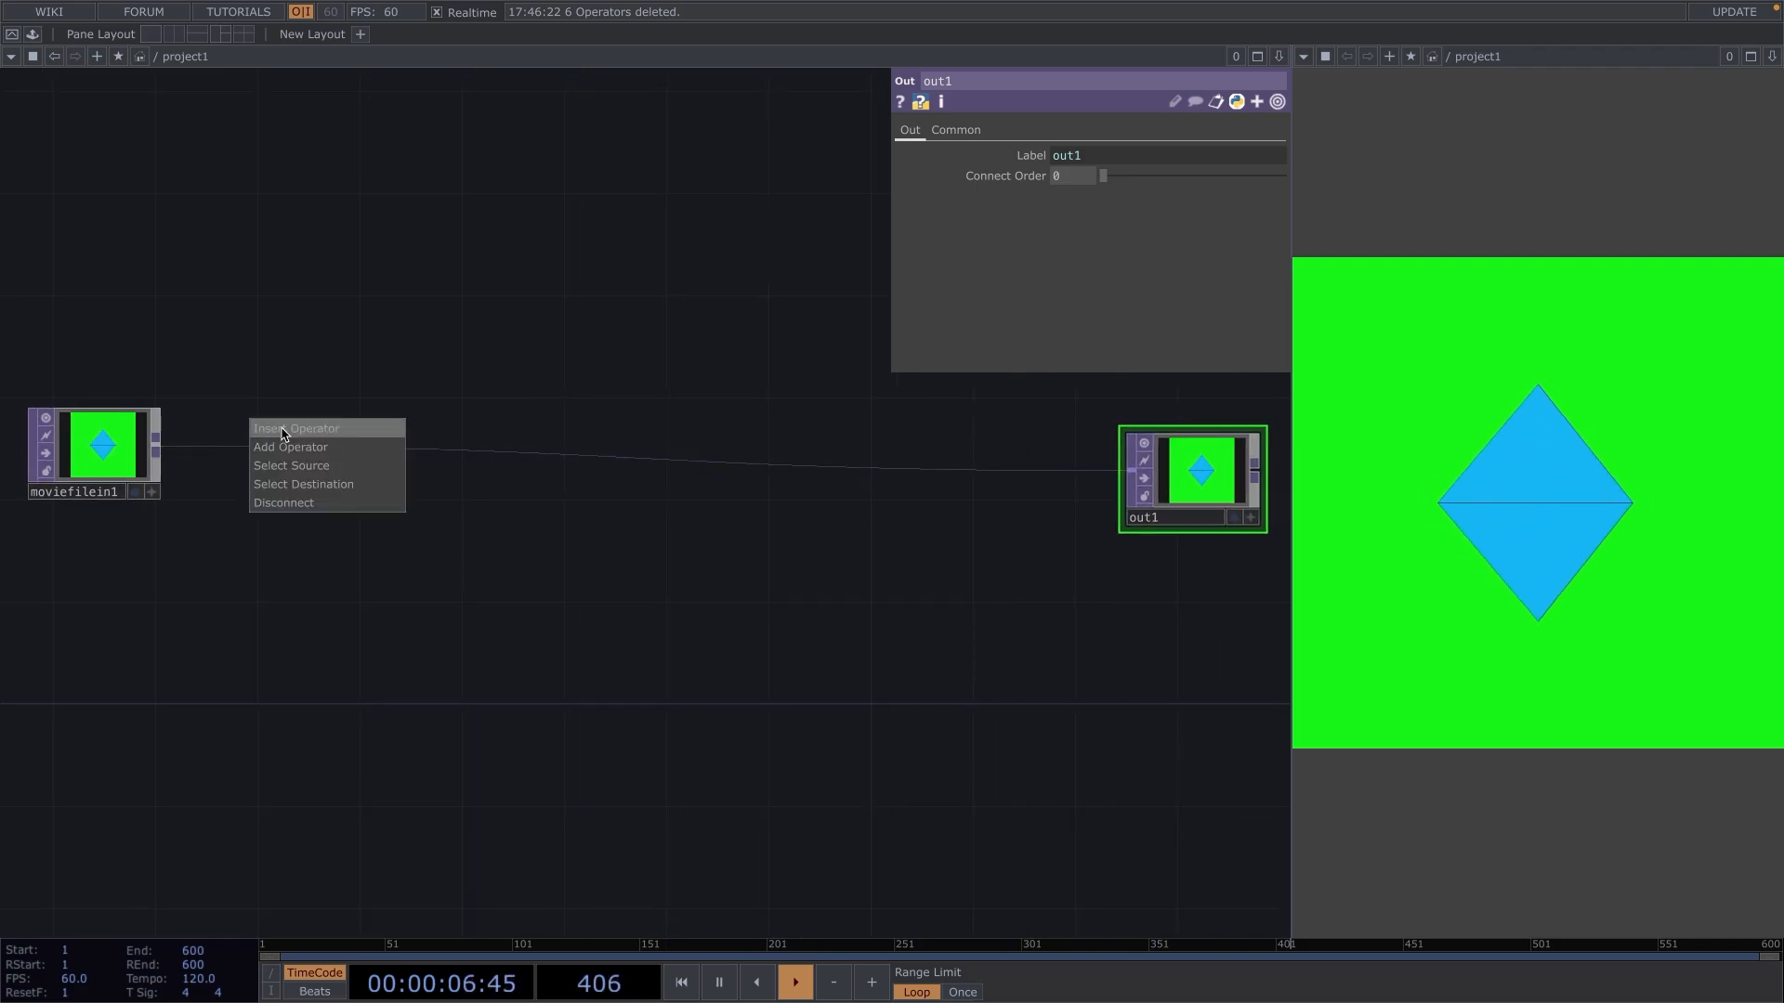
pyautogui.click(284, 430)
pyautogui.write('chroma key')
pyautogui.press('Return')
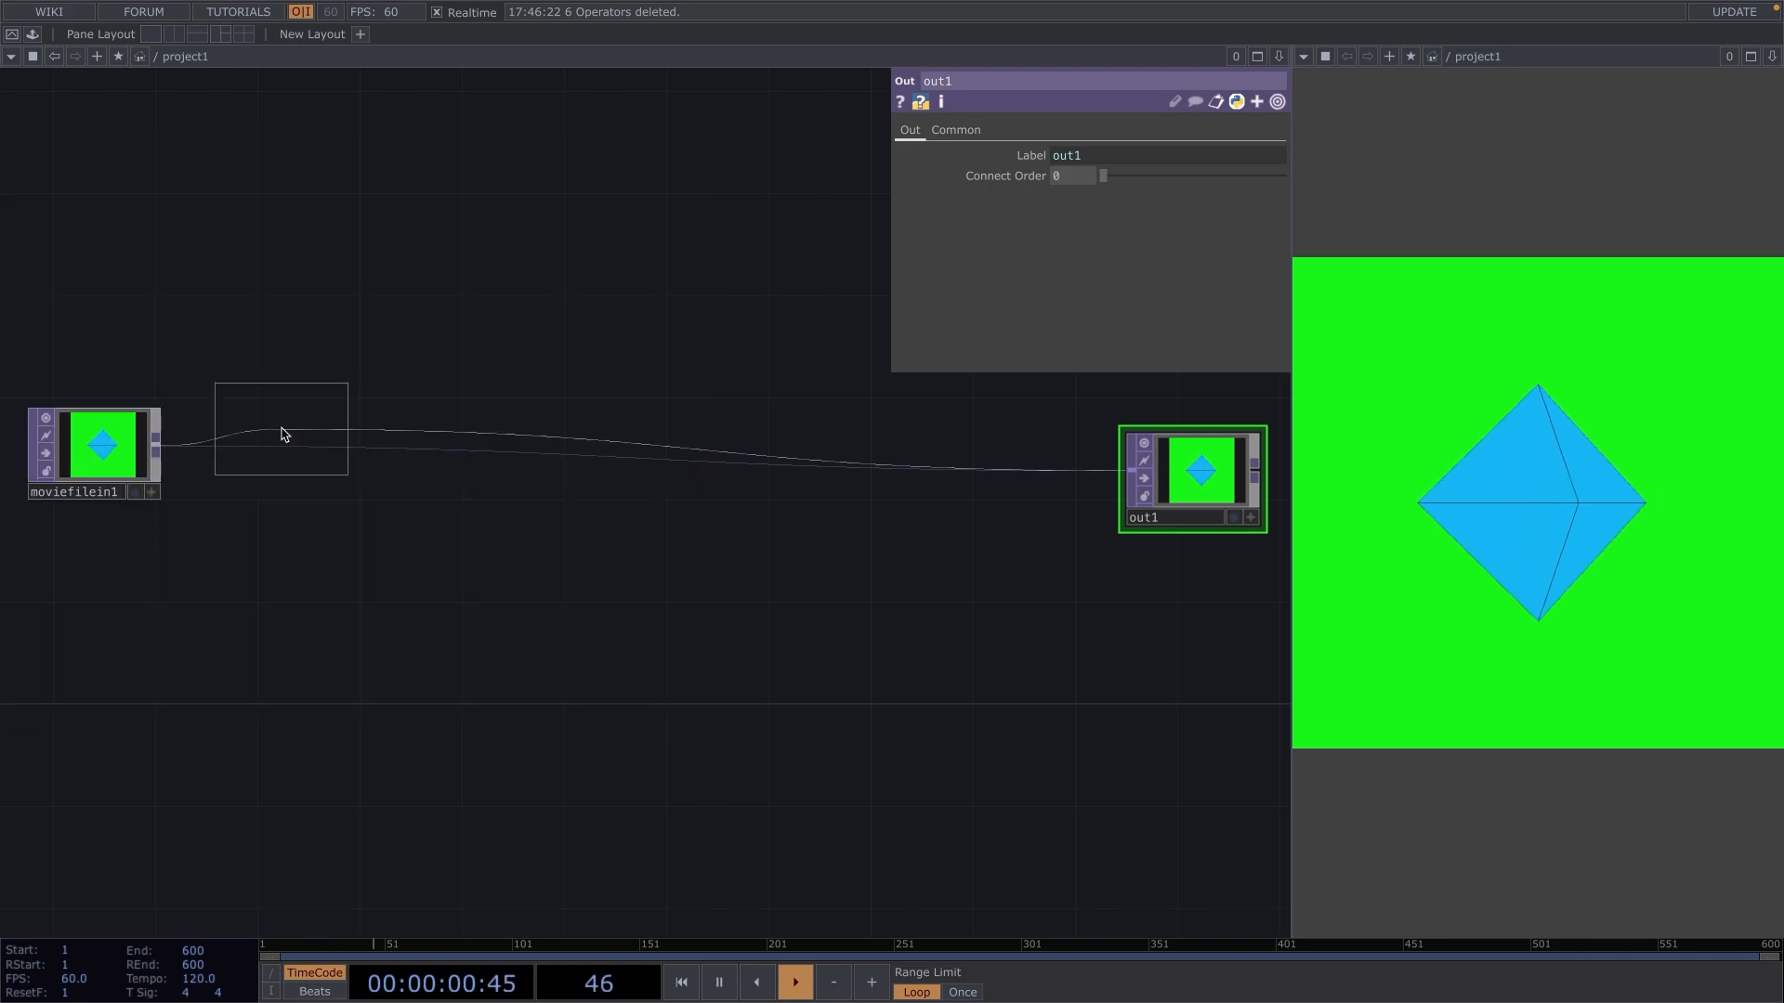
pyautogui.click(282, 429)
pyautogui.moveTo(281, 429); pyautogui.dragTo(308, 453)
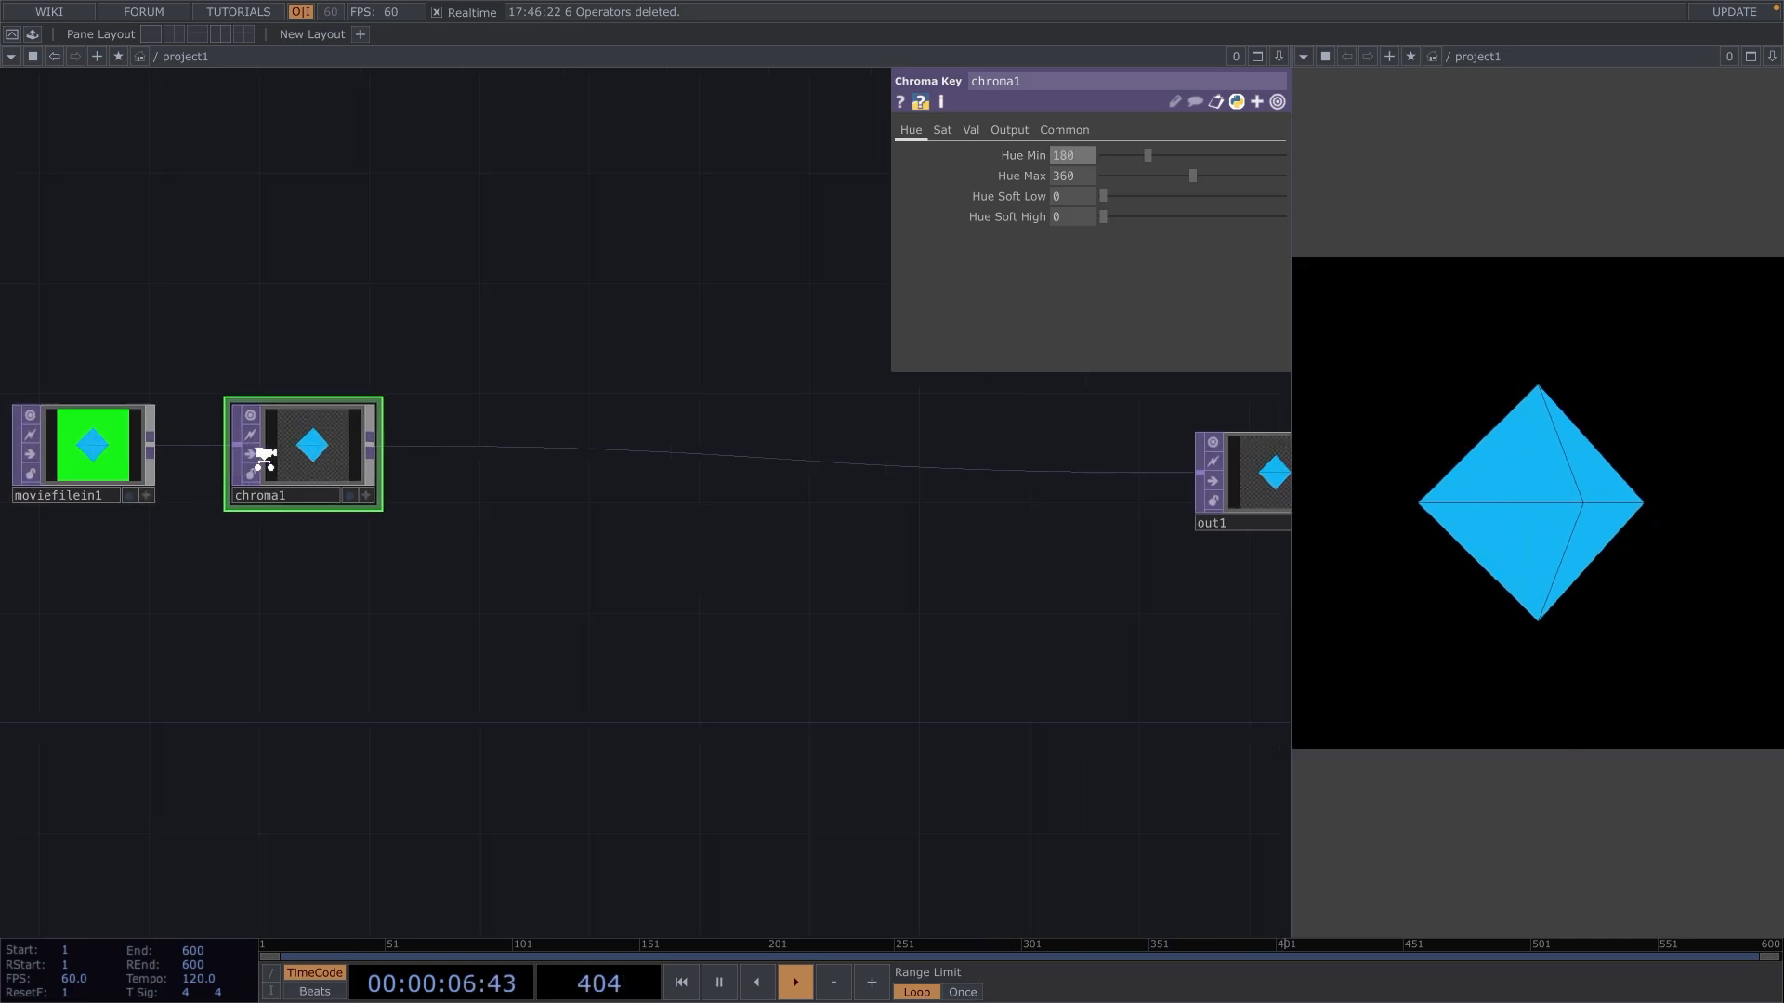
# Insert a Null TOP on the wire between chroma1 and out1, placed beside chroma1.
pyautogui.scroll(5, 260, 451)
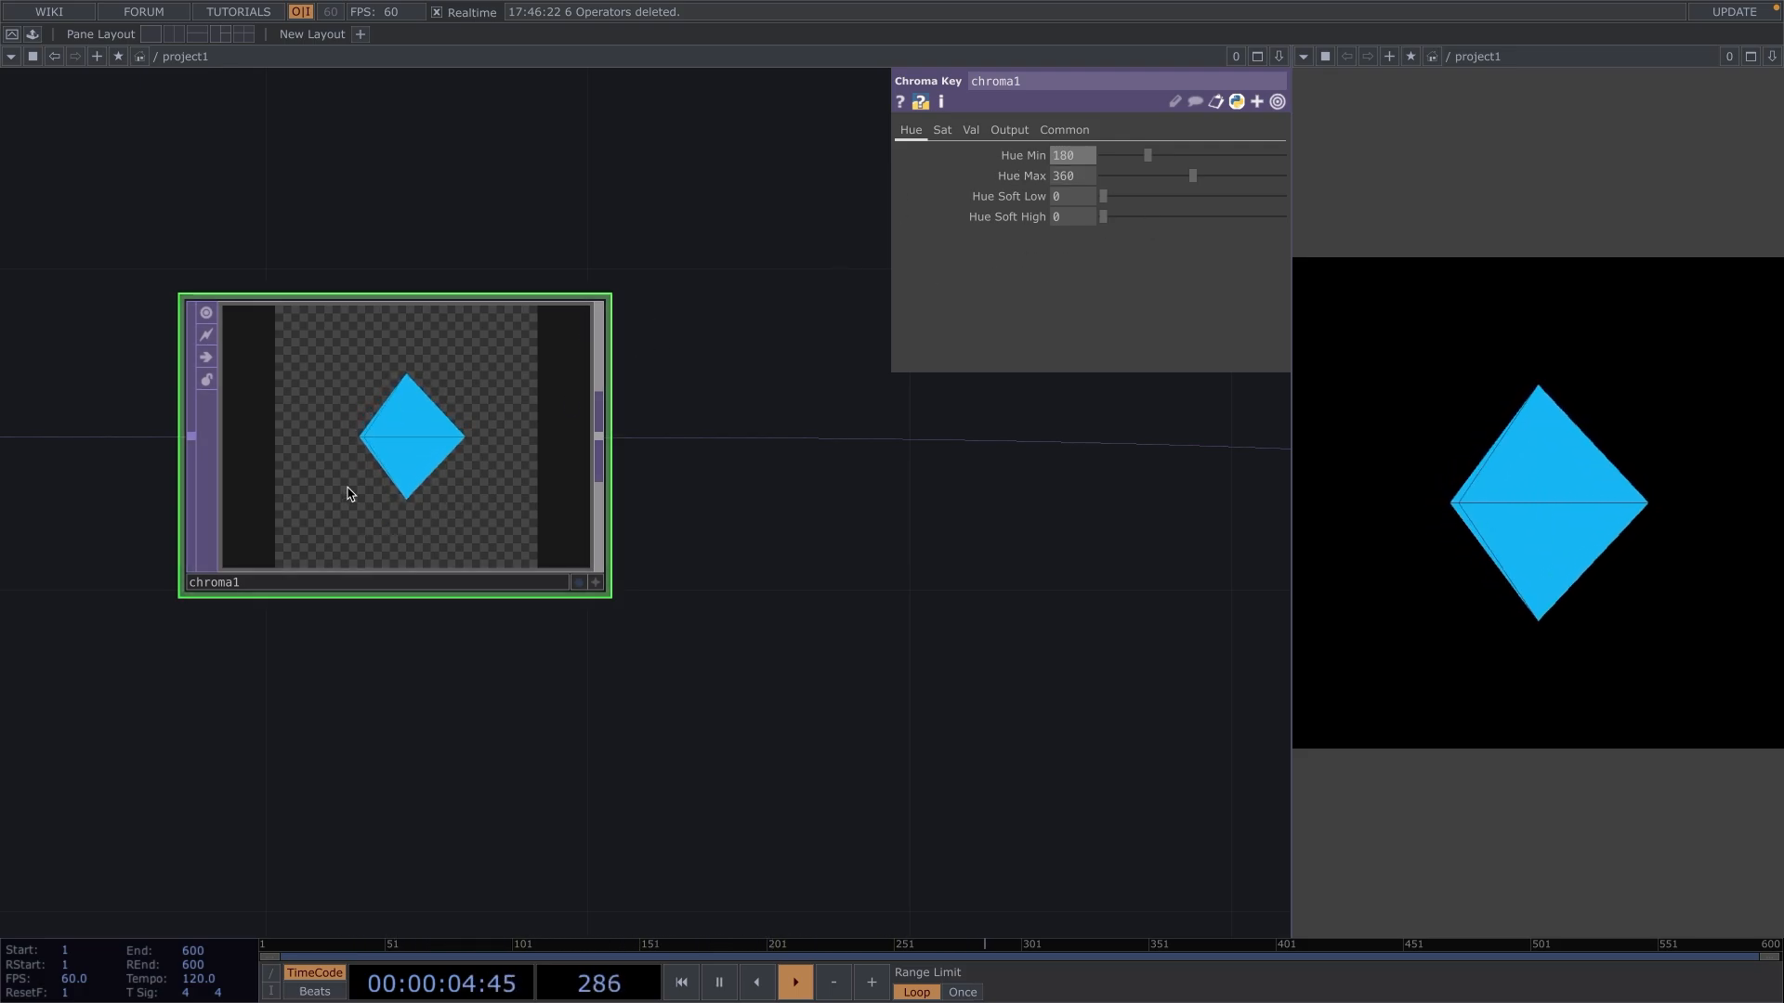
pyautogui.scroll(-3, 733, 579)
pyautogui.scroll(-1, 733, 579)
pyautogui.moveTo(758, 599); pyautogui.dragTo(623, 602)
pyautogui.rightClick(657, 466)
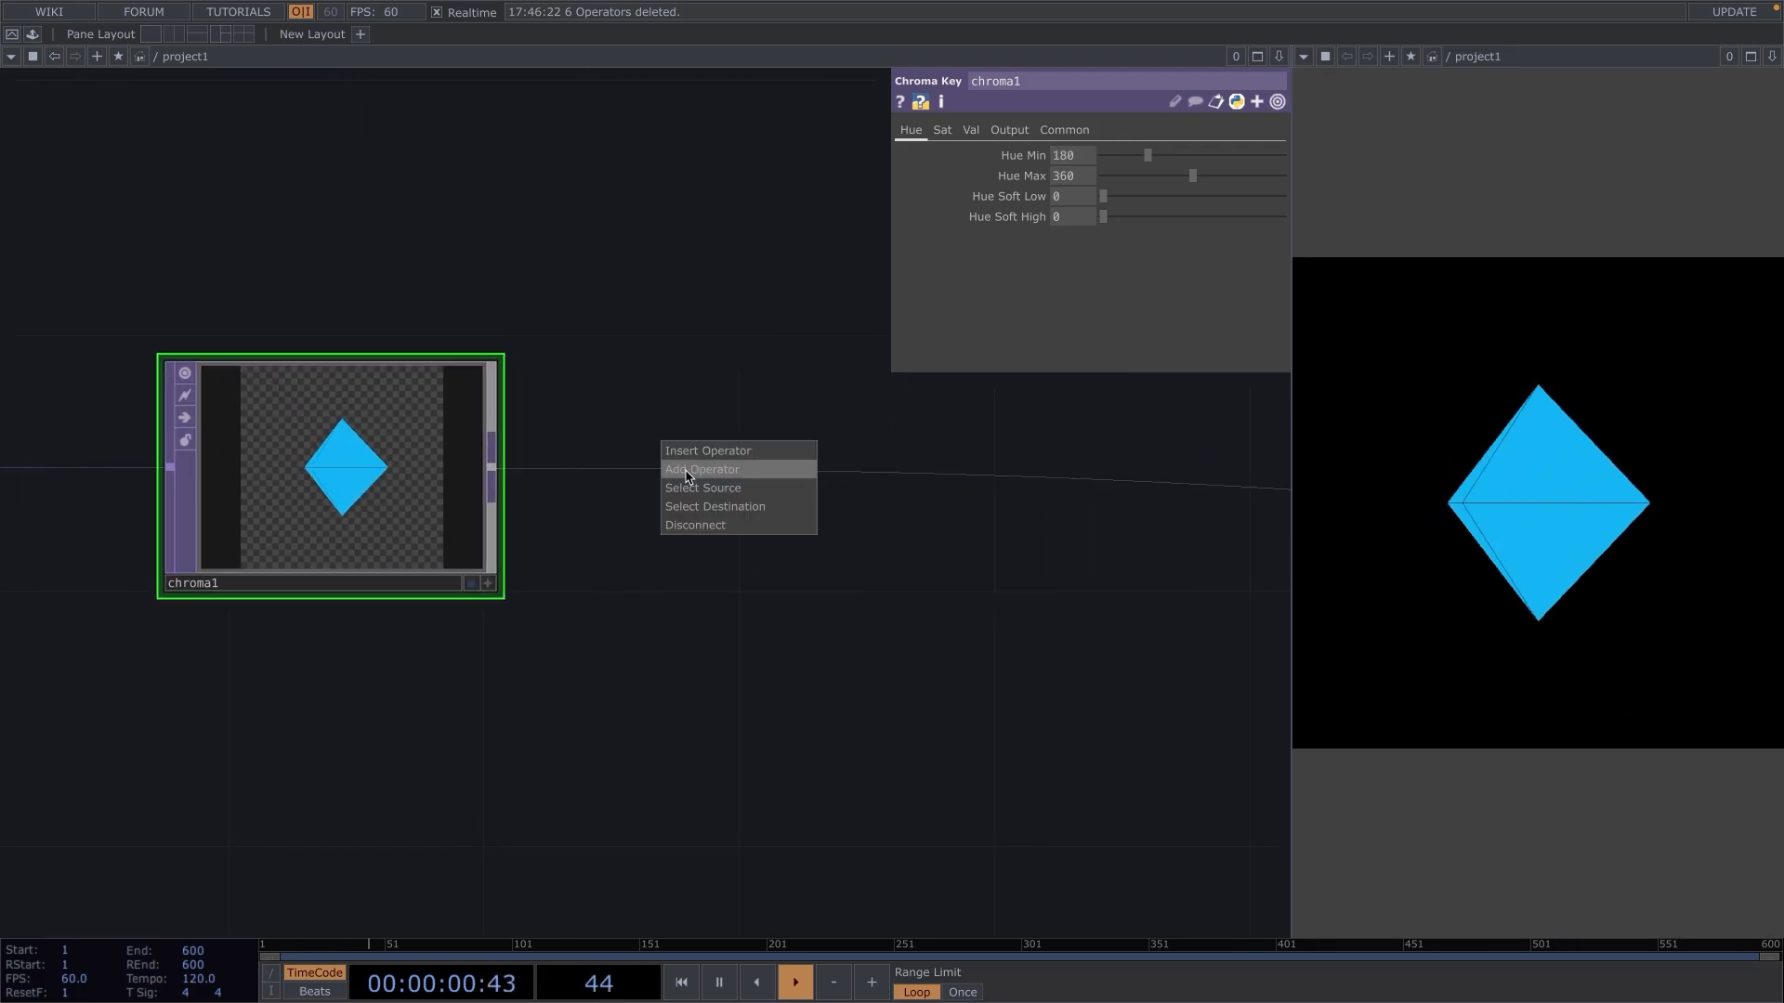
pyautogui.click(696, 452)
pyautogui.write('null')
pyautogui.press('Return')
pyautogui.moveTo(690, 452); pyautogui.dragTo(752, 455)
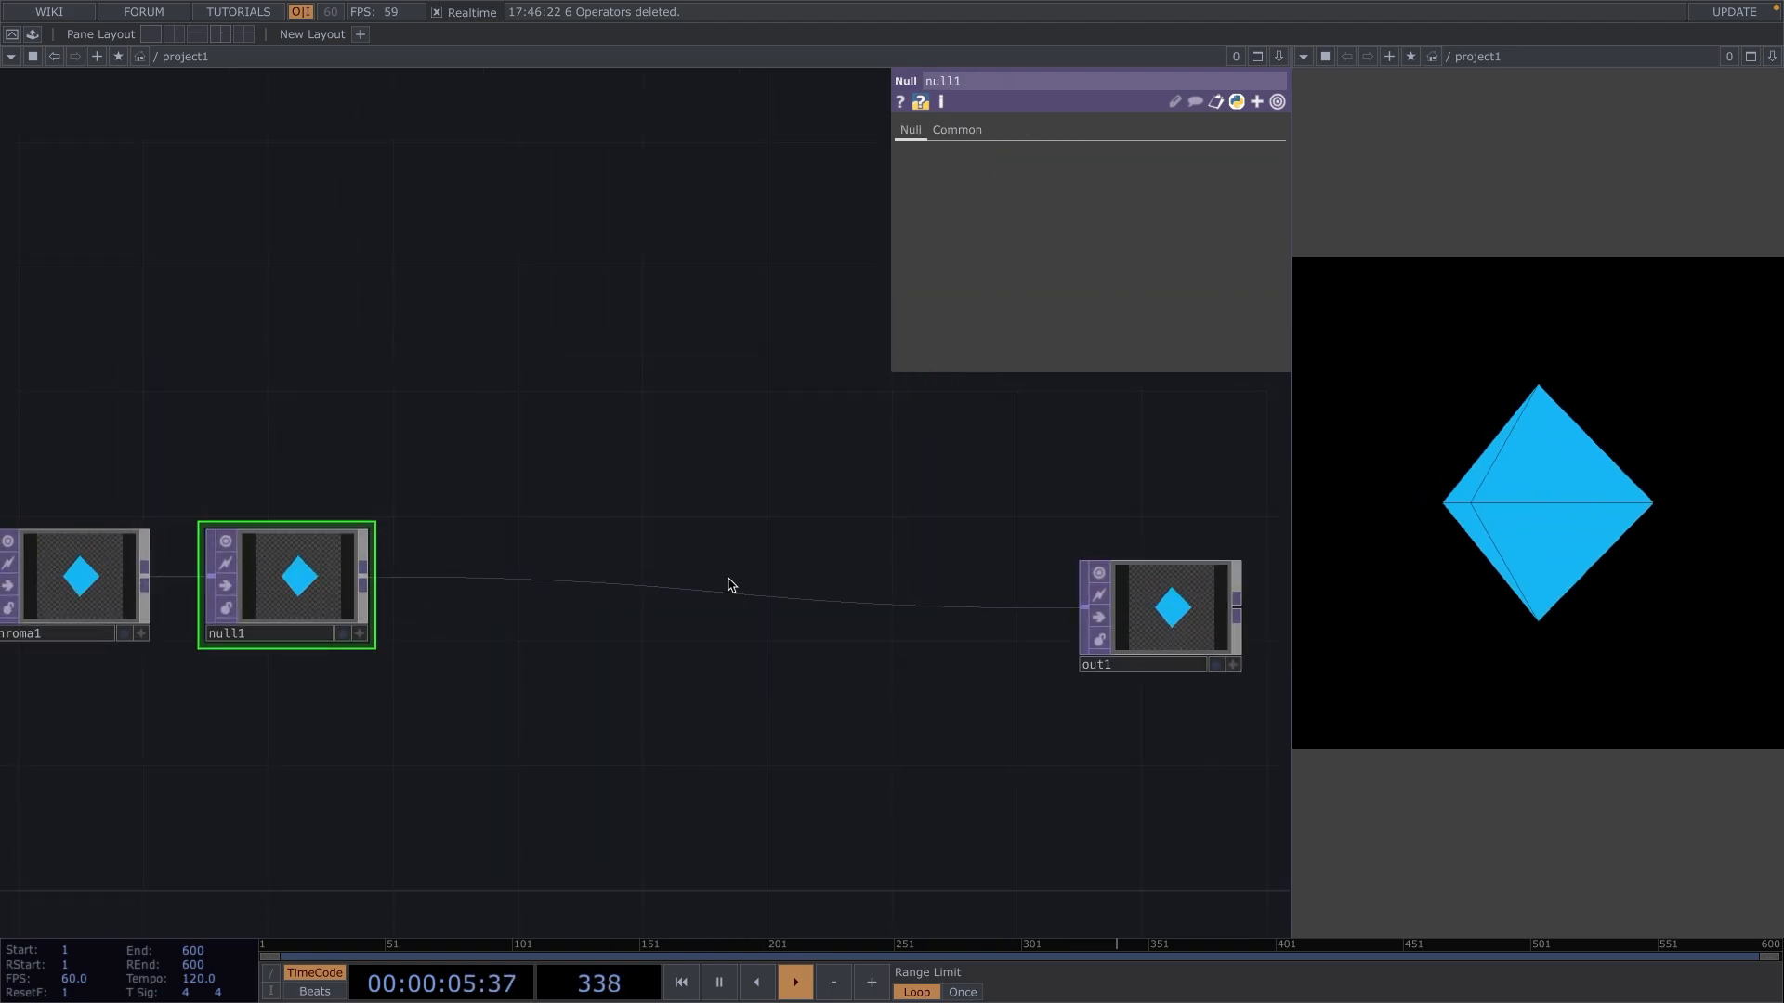
# Branch a Feedback TOP off null1's output, placed below the wire between null1 and out1.
pyautogui.moveTo(378, 586); pyautogui.dragTo(424, 811)
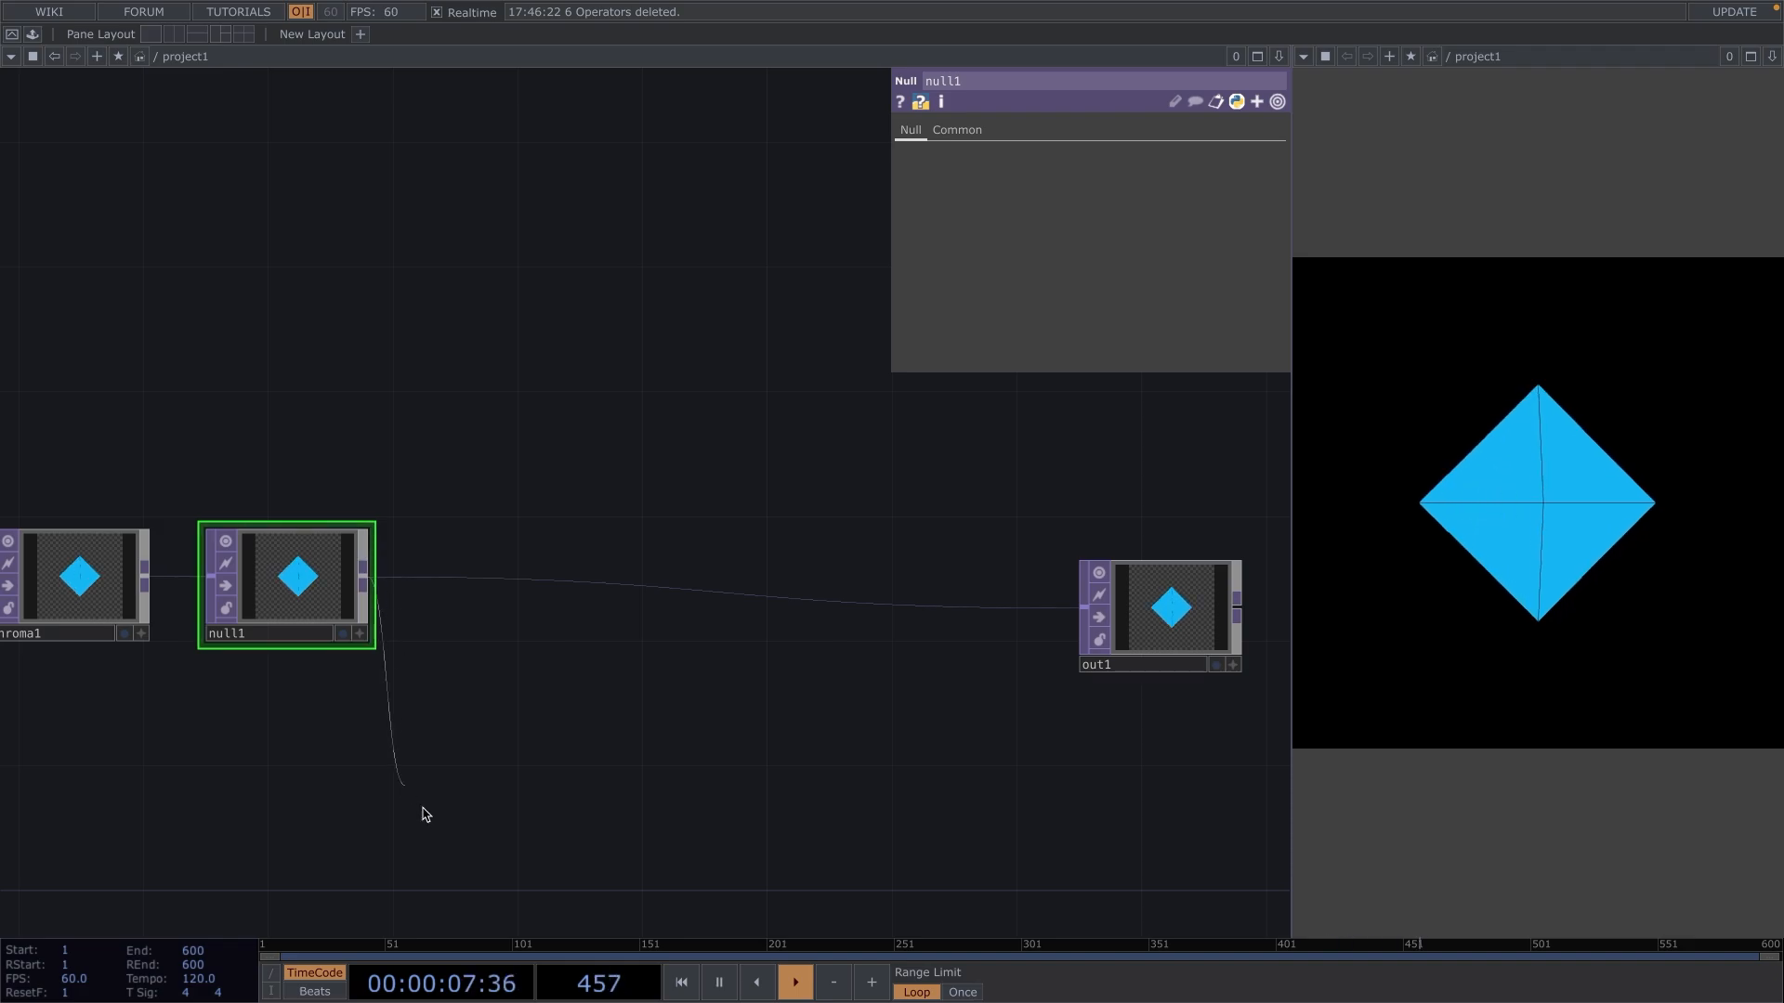
pyautogui.moveTo(467, 751); pyautogui.dragTo(470, 753)
pyautogui.write('feedb')
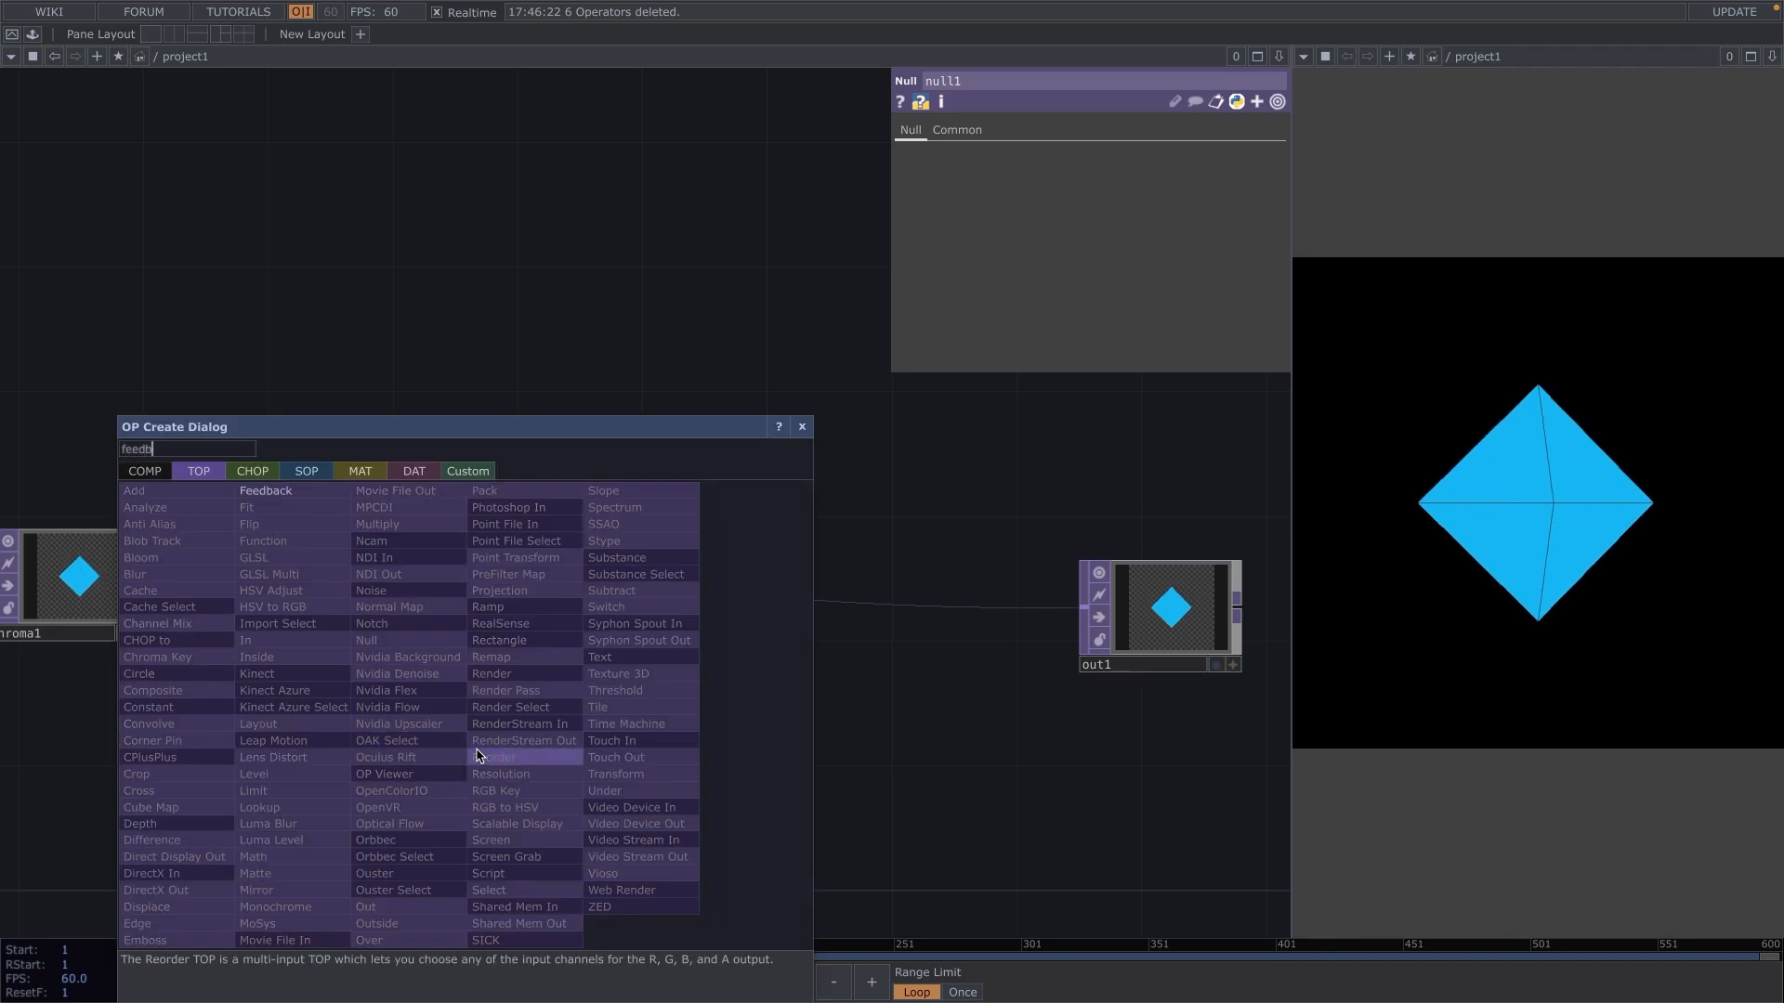
pyautogui.press('Return')
pyautogui.moveTo(478, 754); pyautogui.dragTo(514, 772)
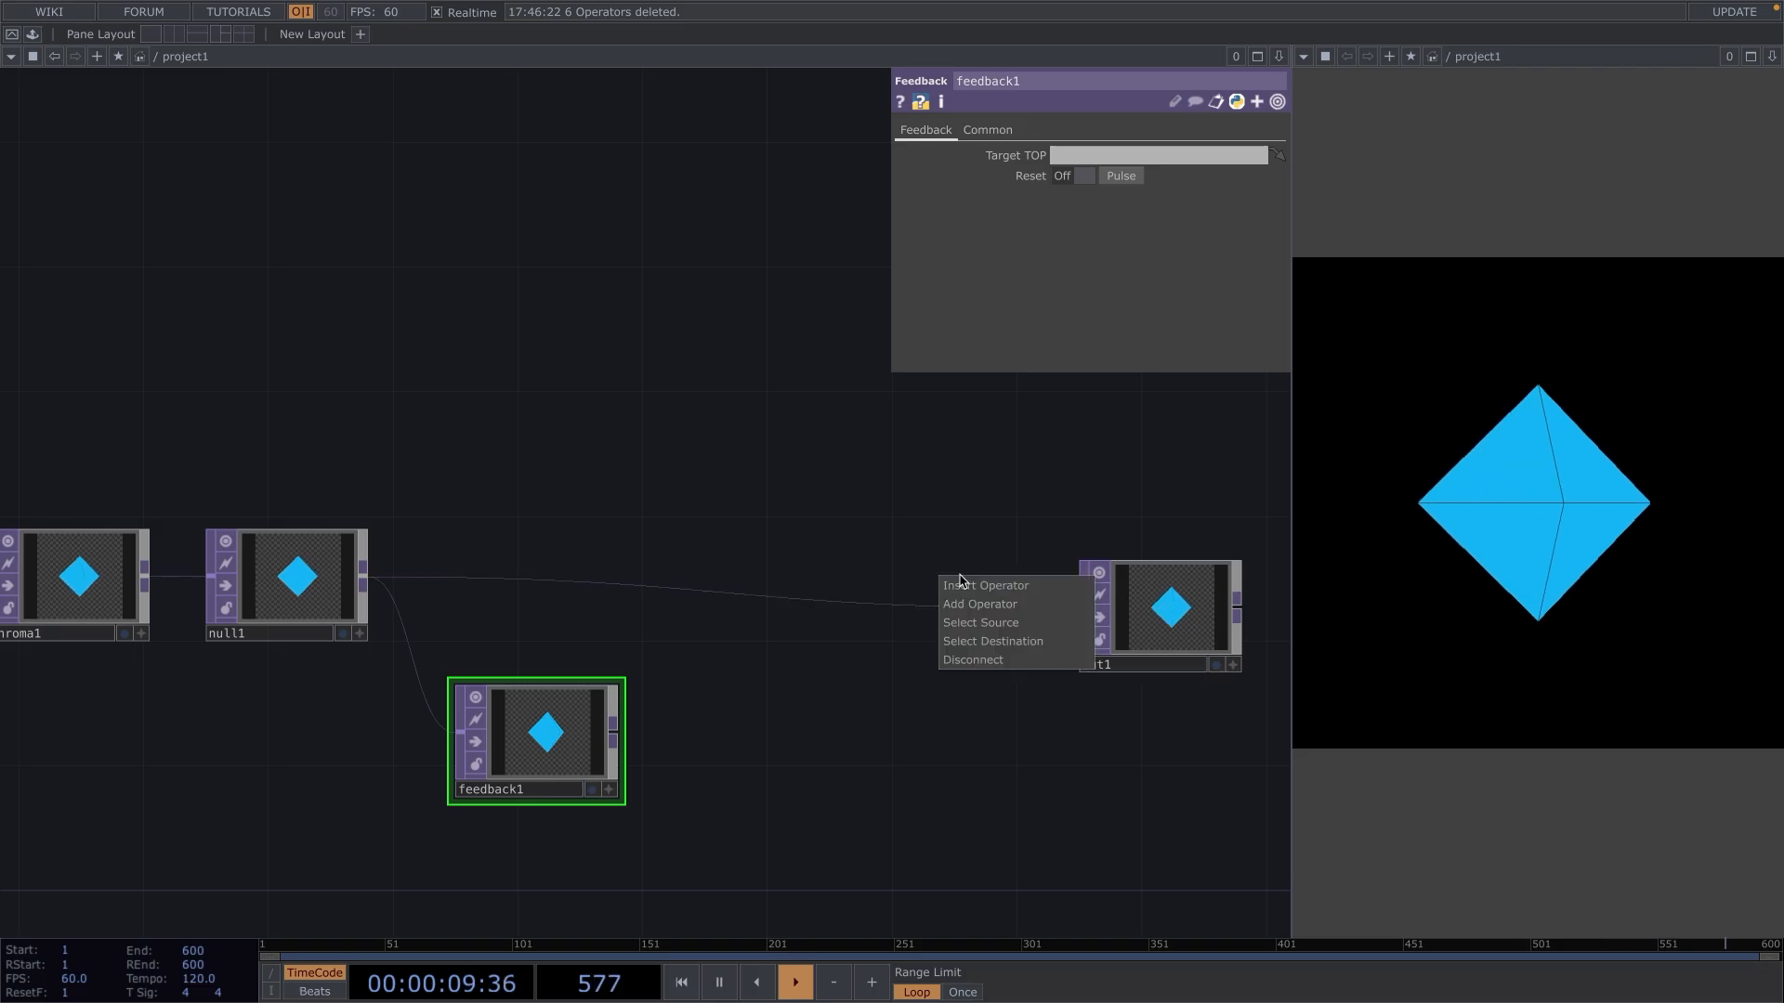
# Insert an Over TOP on the wire between null1 and out1, placed close to out1.
pyautogui.click(963, 589)
pyautogui.write('over')
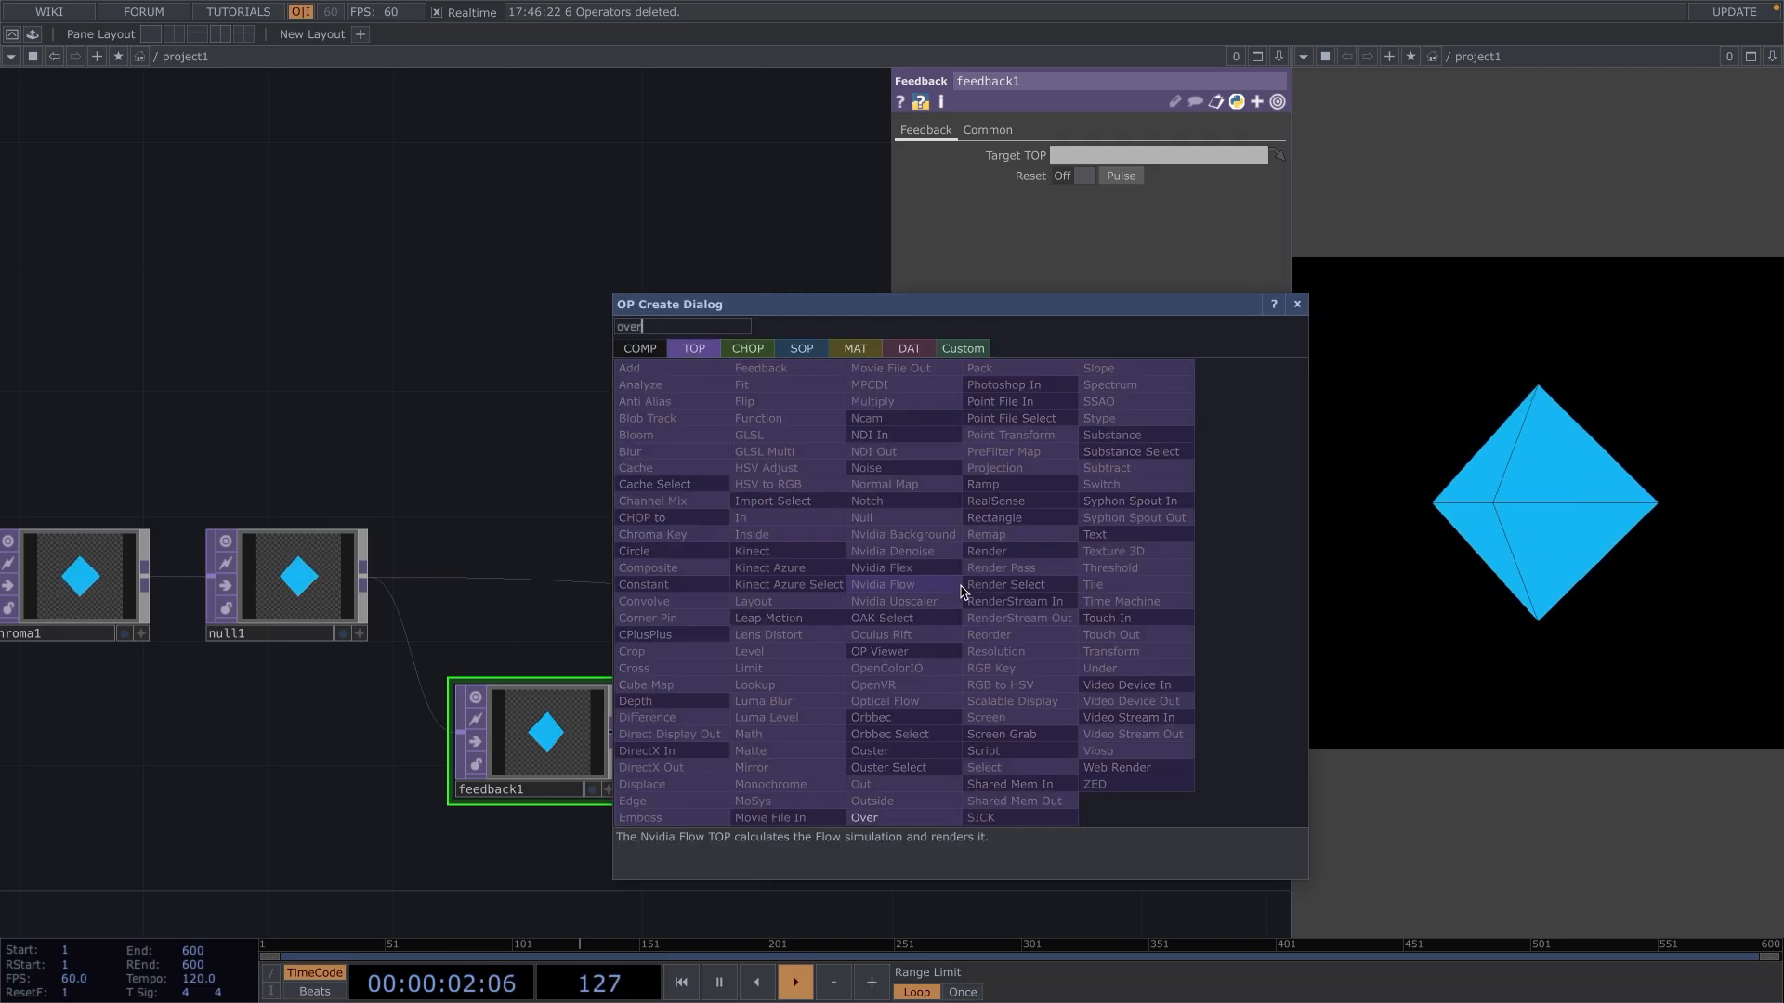
pyautogui.press('Return')
pyautogui.click(959, 594)
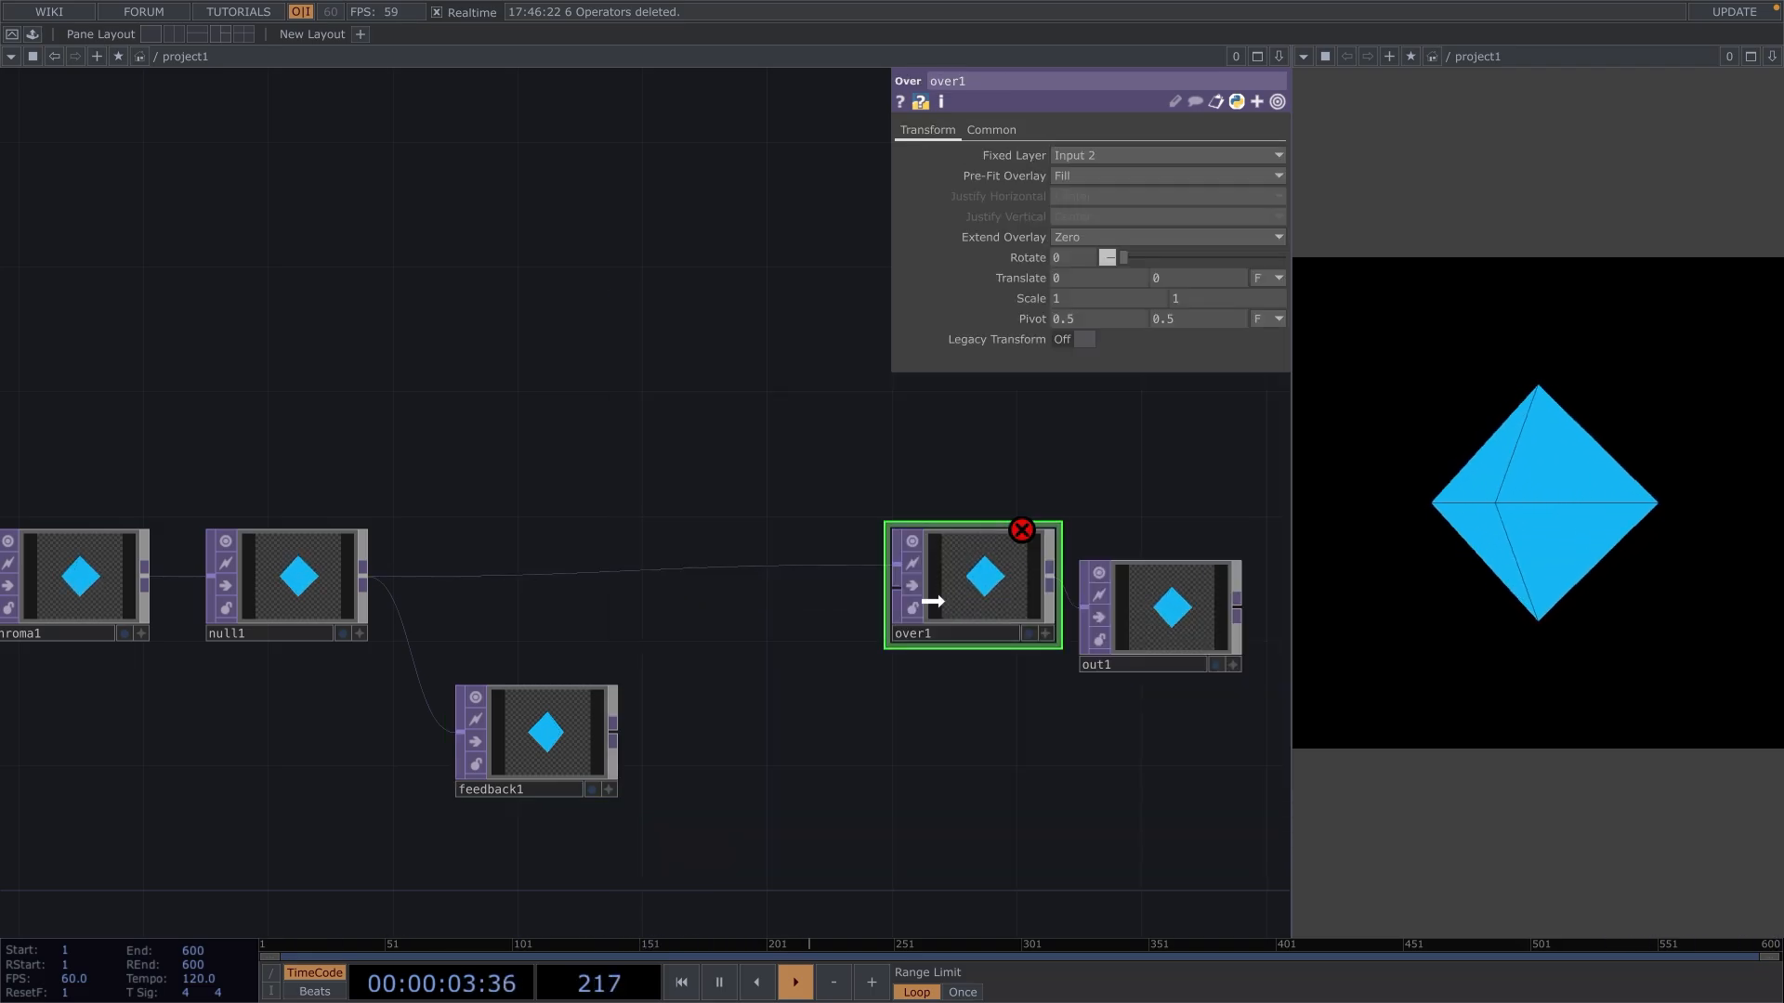
# Connect feedback1 to over1's second input and assign over1 as feedback1's Target TOP.
pyautogui.moveTo(613, 733); pyautogui.dragTo(829, 639)
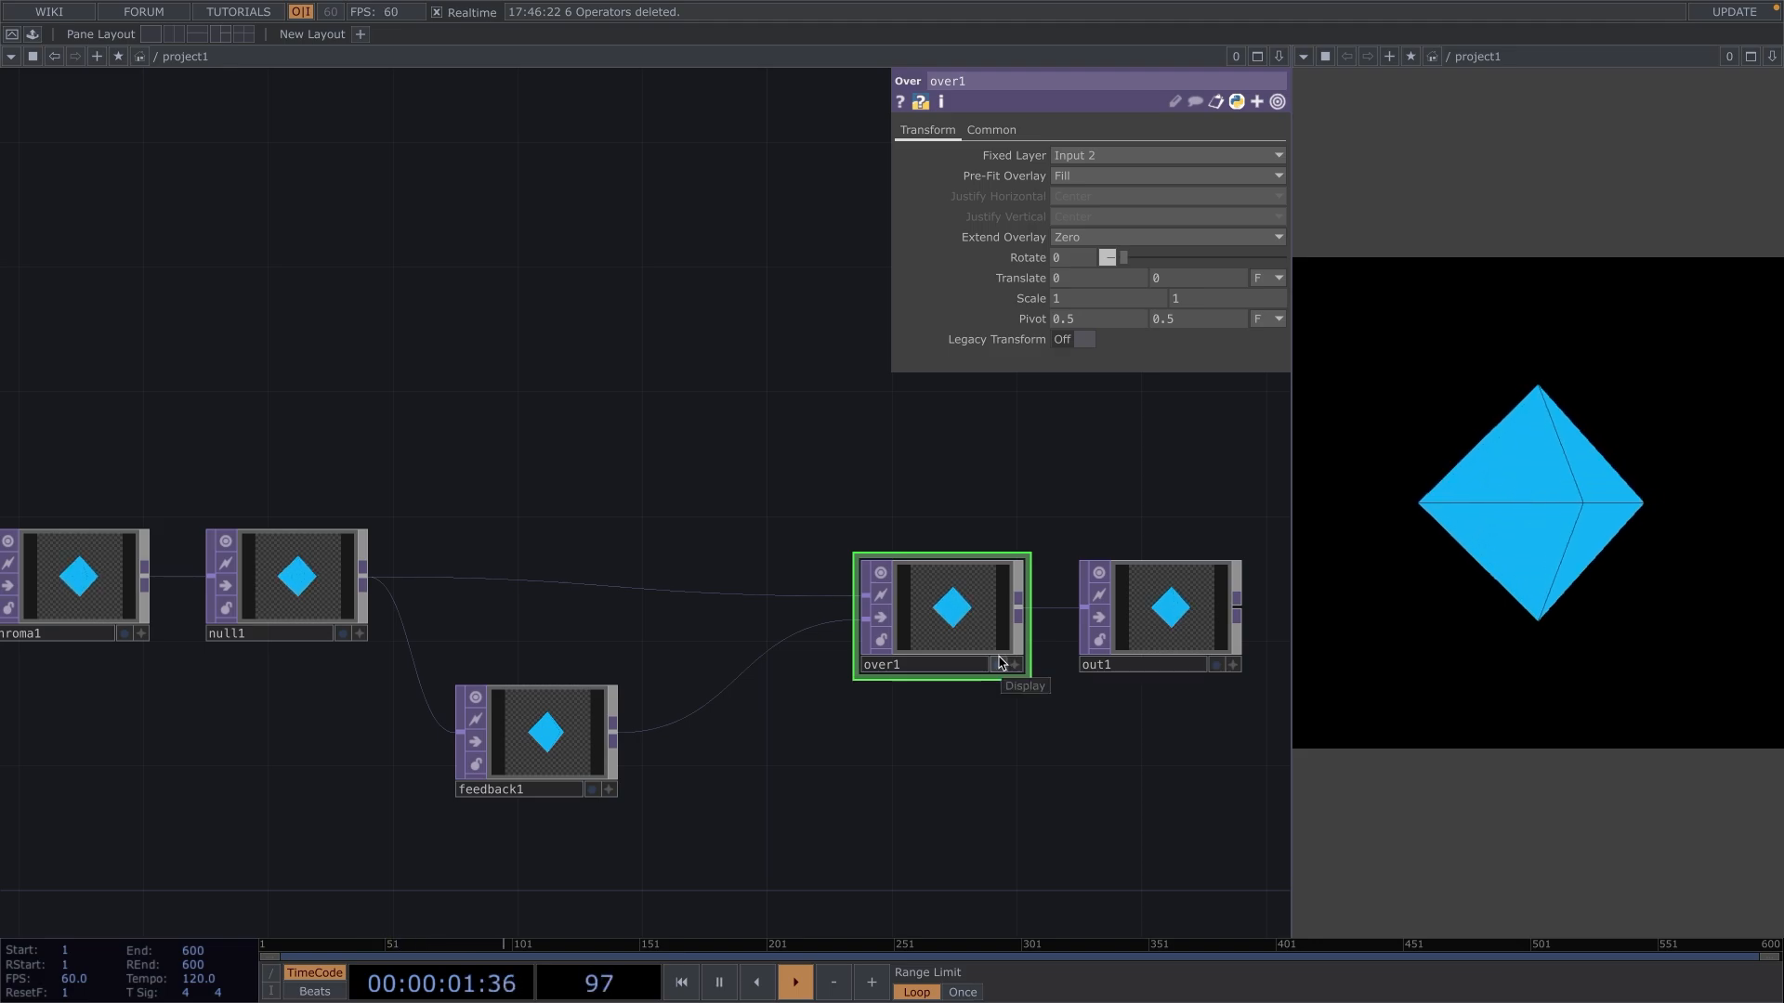
pyautogui.moveTo(979, 633); pyautogui.dragTo(599, 762)
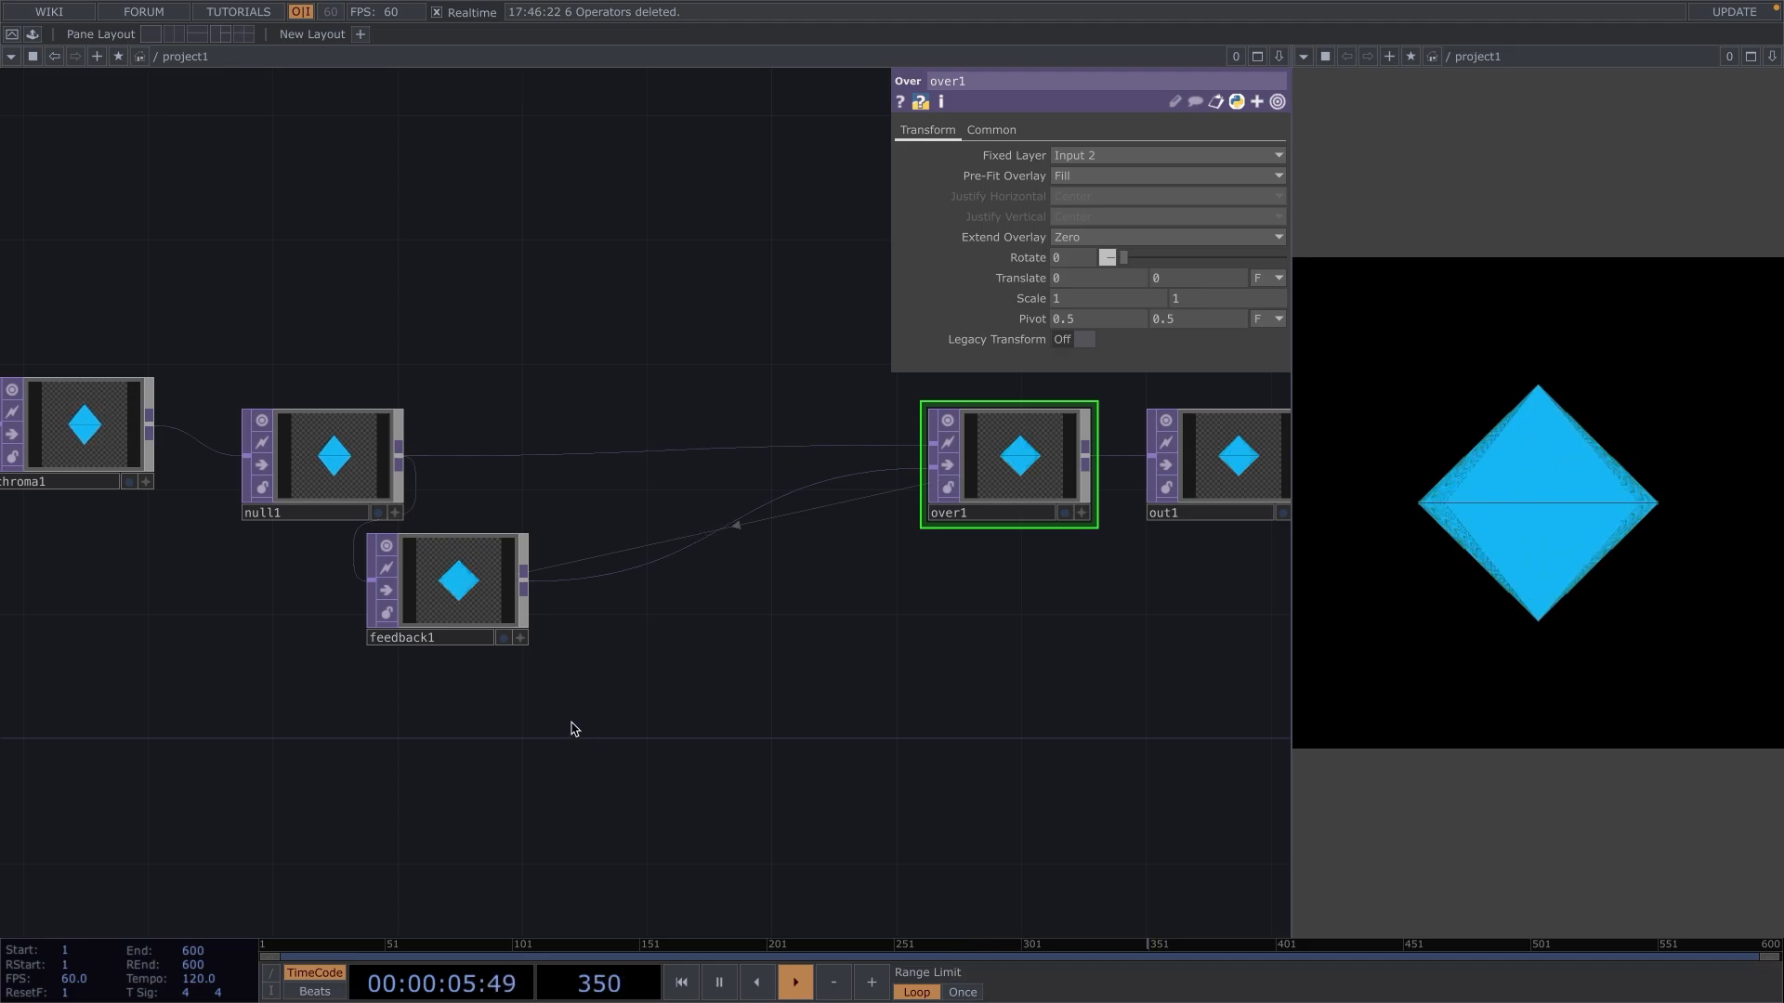
# Add a Keyboard In CHOP to the empty network area below feedback1.
pyautogui.press('Tab')
pyautogui.click(359, 472)
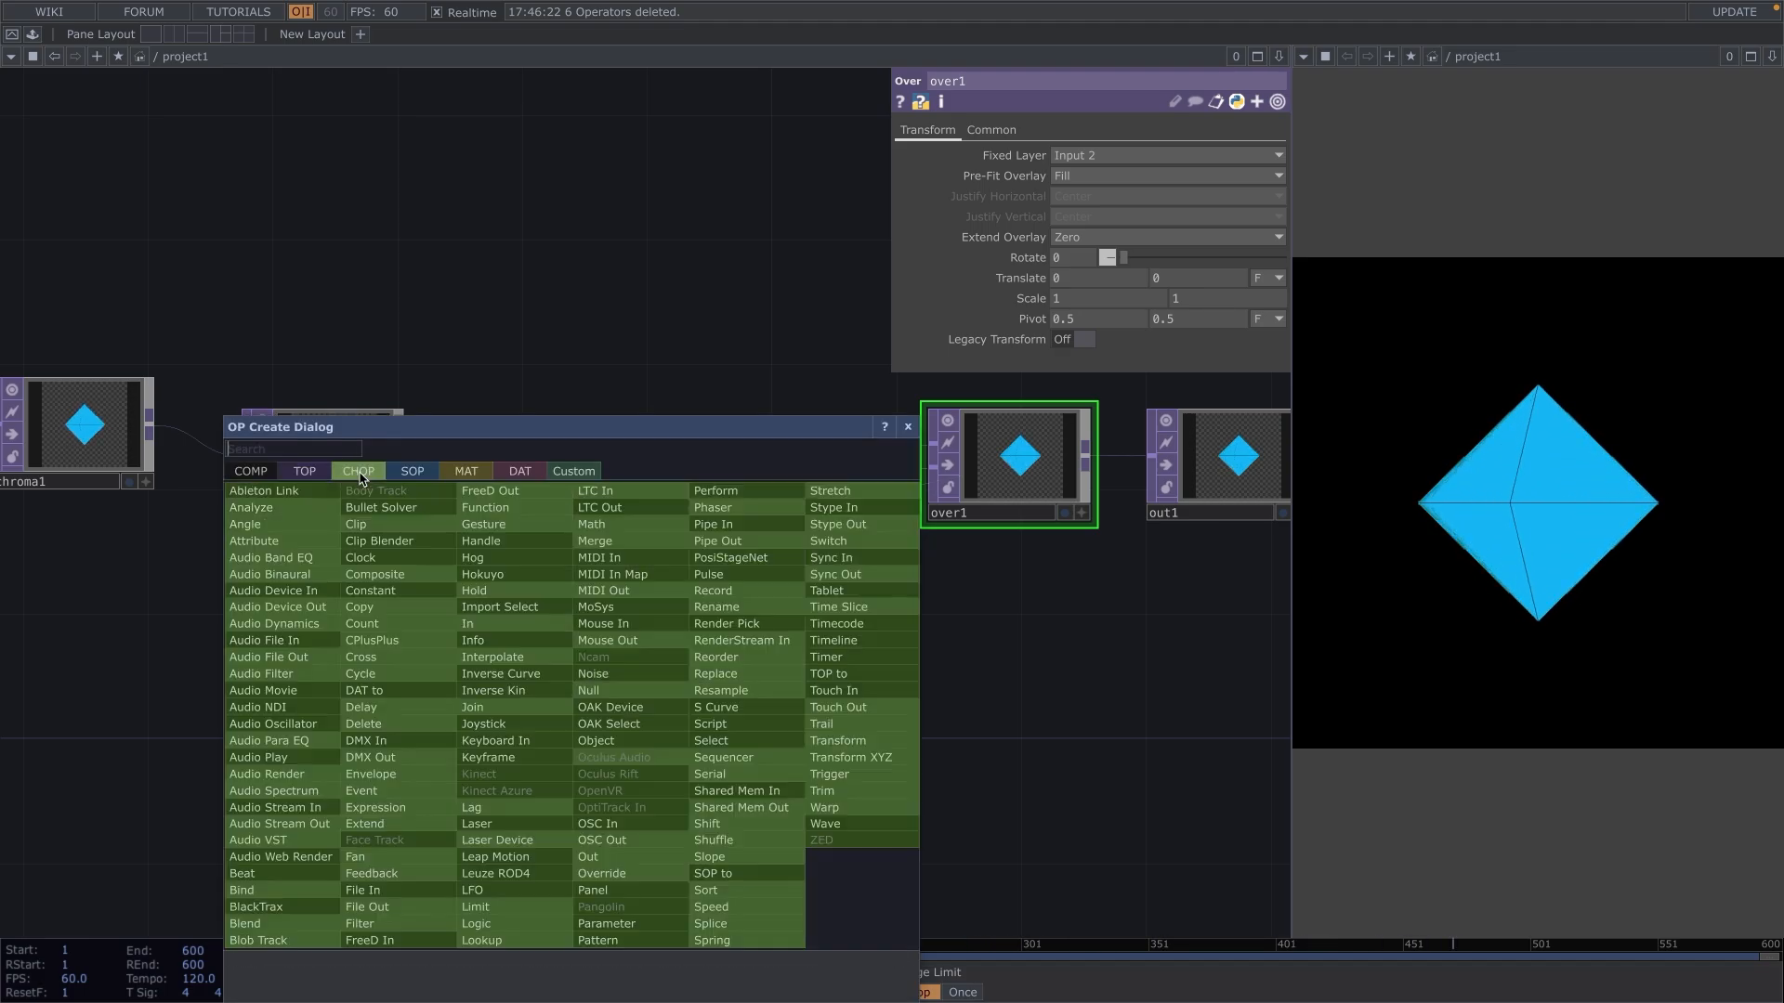
pyautogui.write('keyboar')
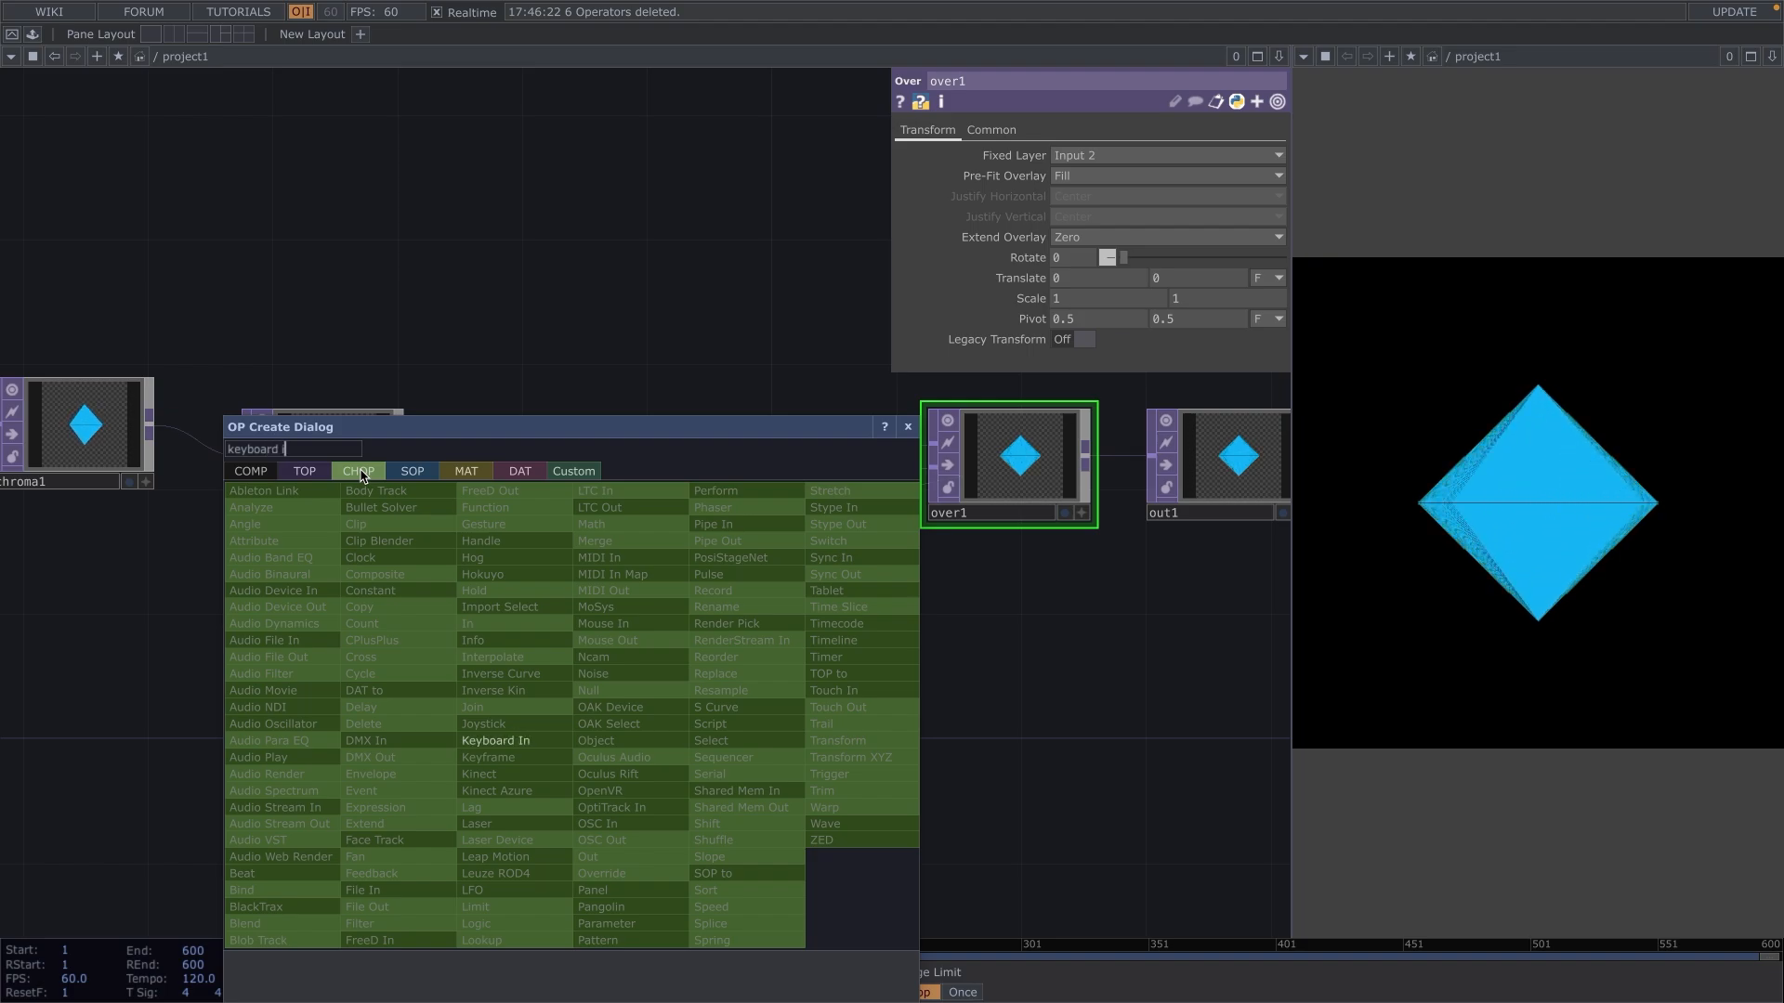
pyautogui.write('d i')
pyautogui.press('Return')
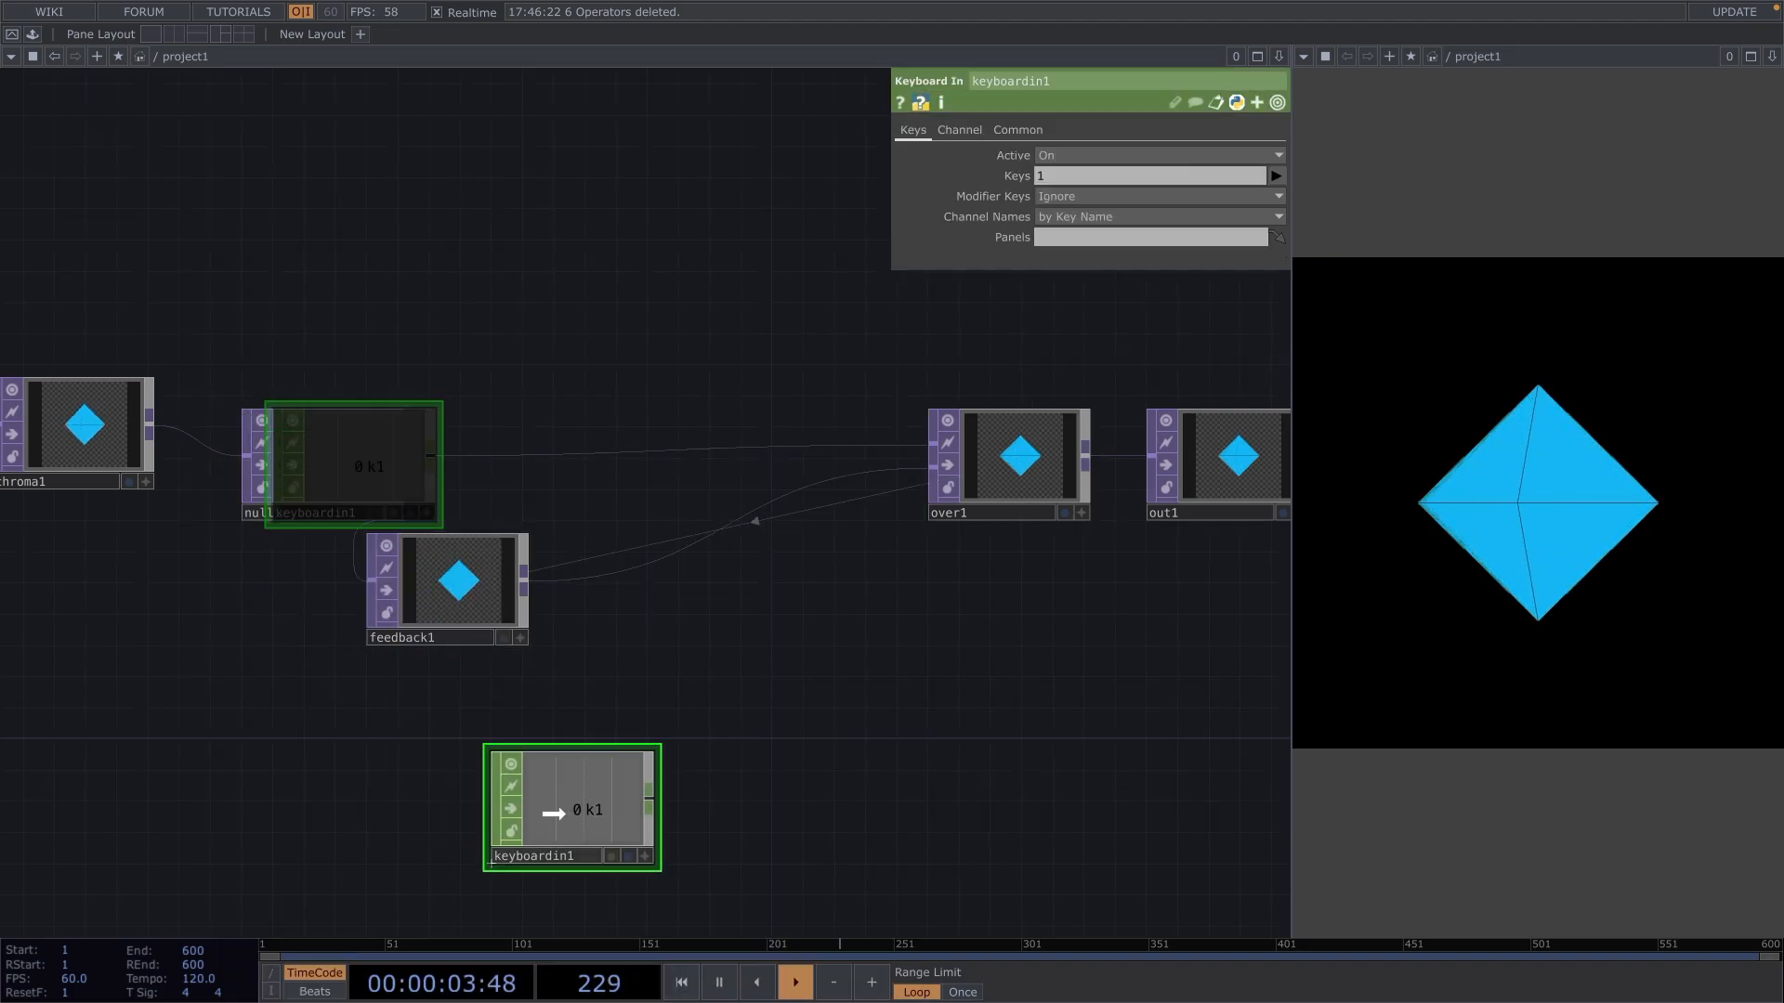
pyautogui.click(554, 813)
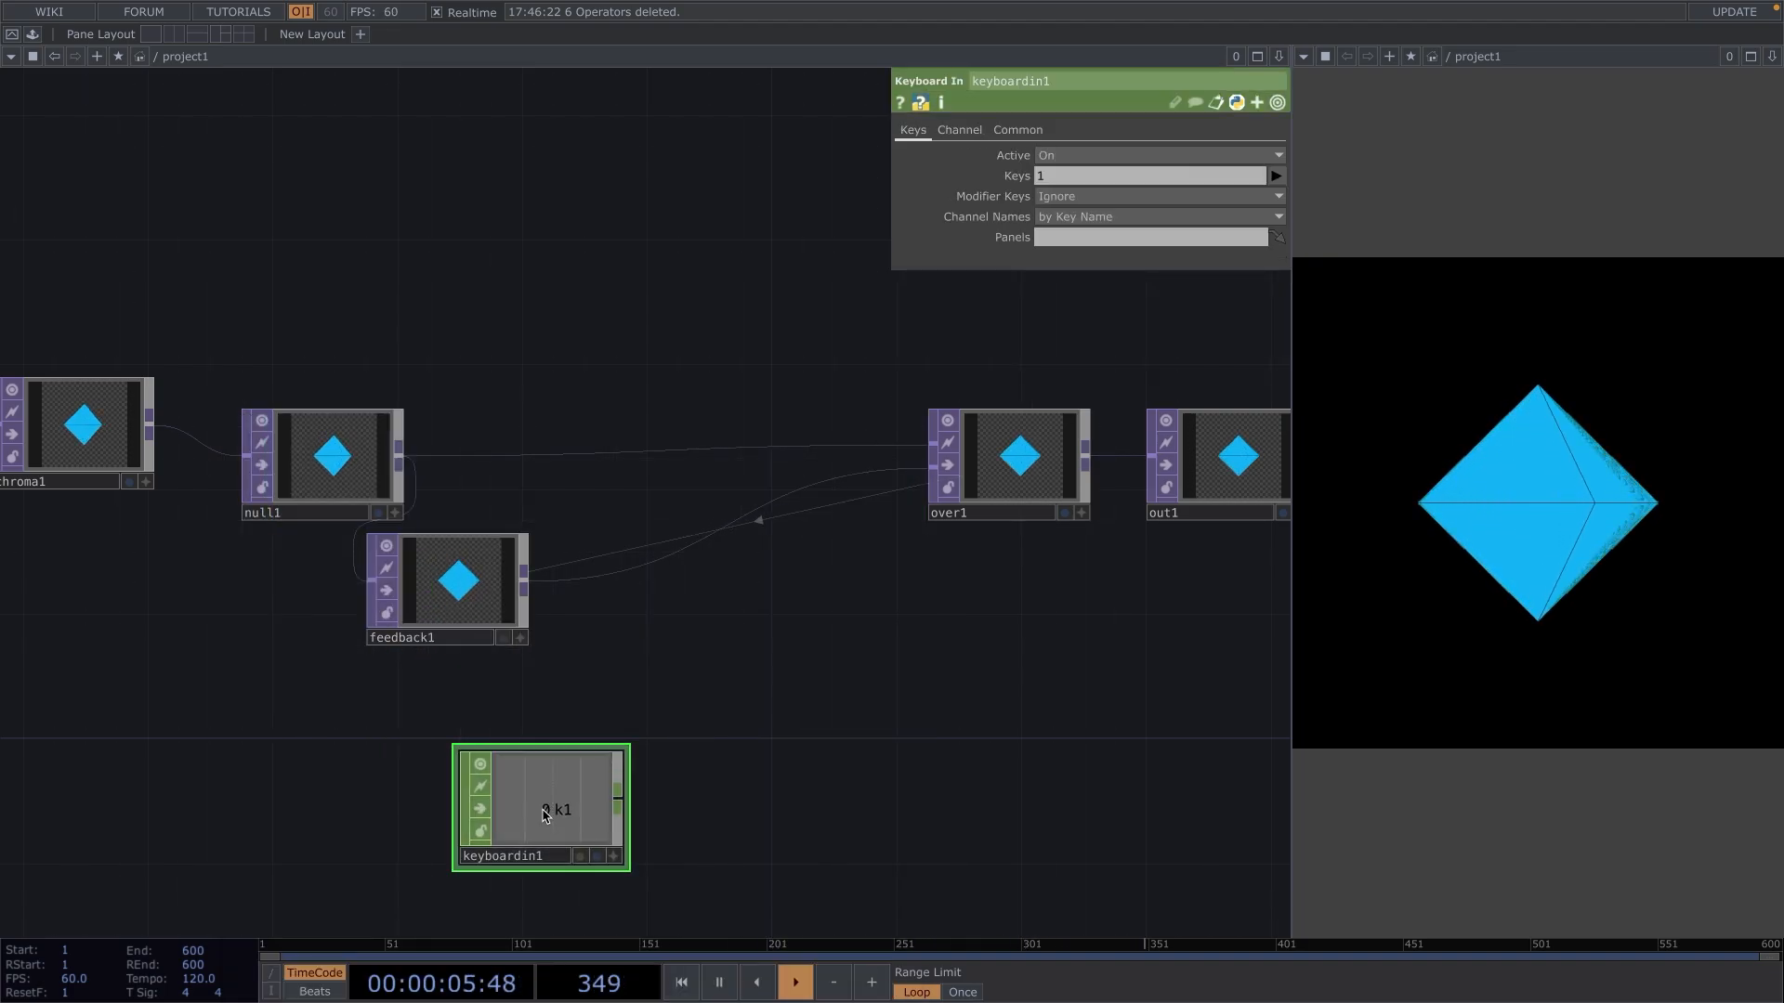
# Make keyboardin1's viewer active and link its k1 channel to feedback1's Reset Pulse as a CHOP Reference.
pyautogui.click(615, 856)
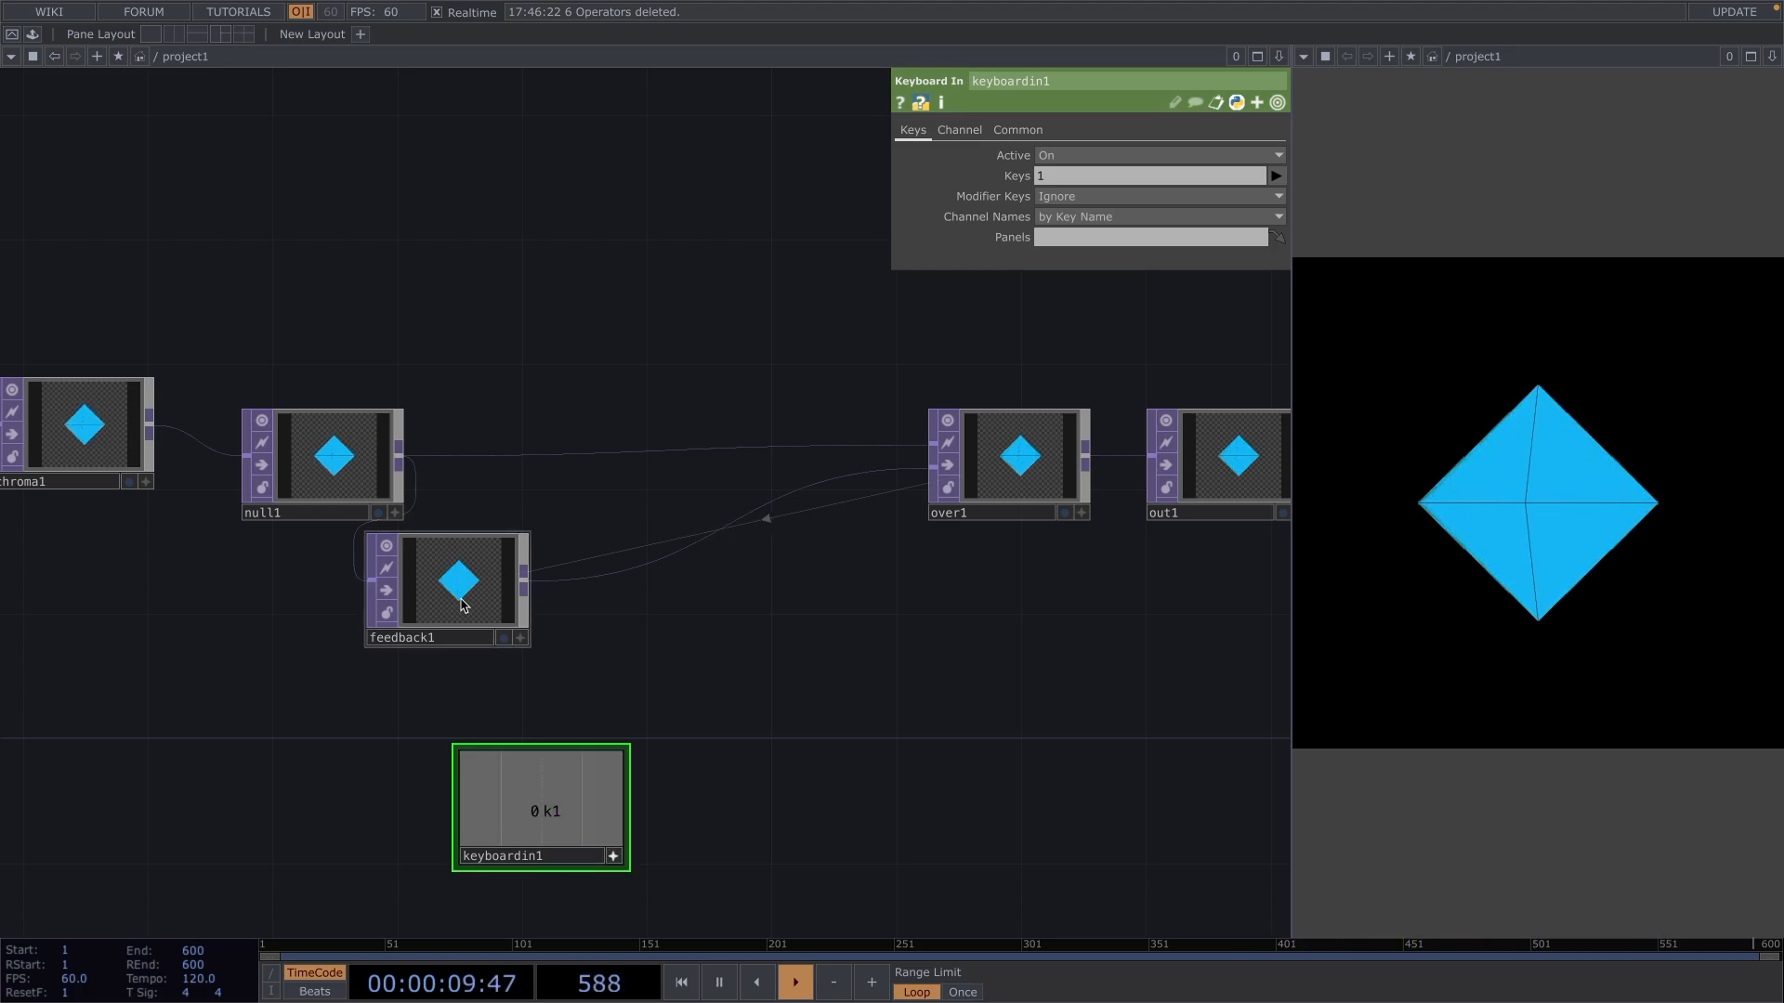
pyautogui.click(464, 600)
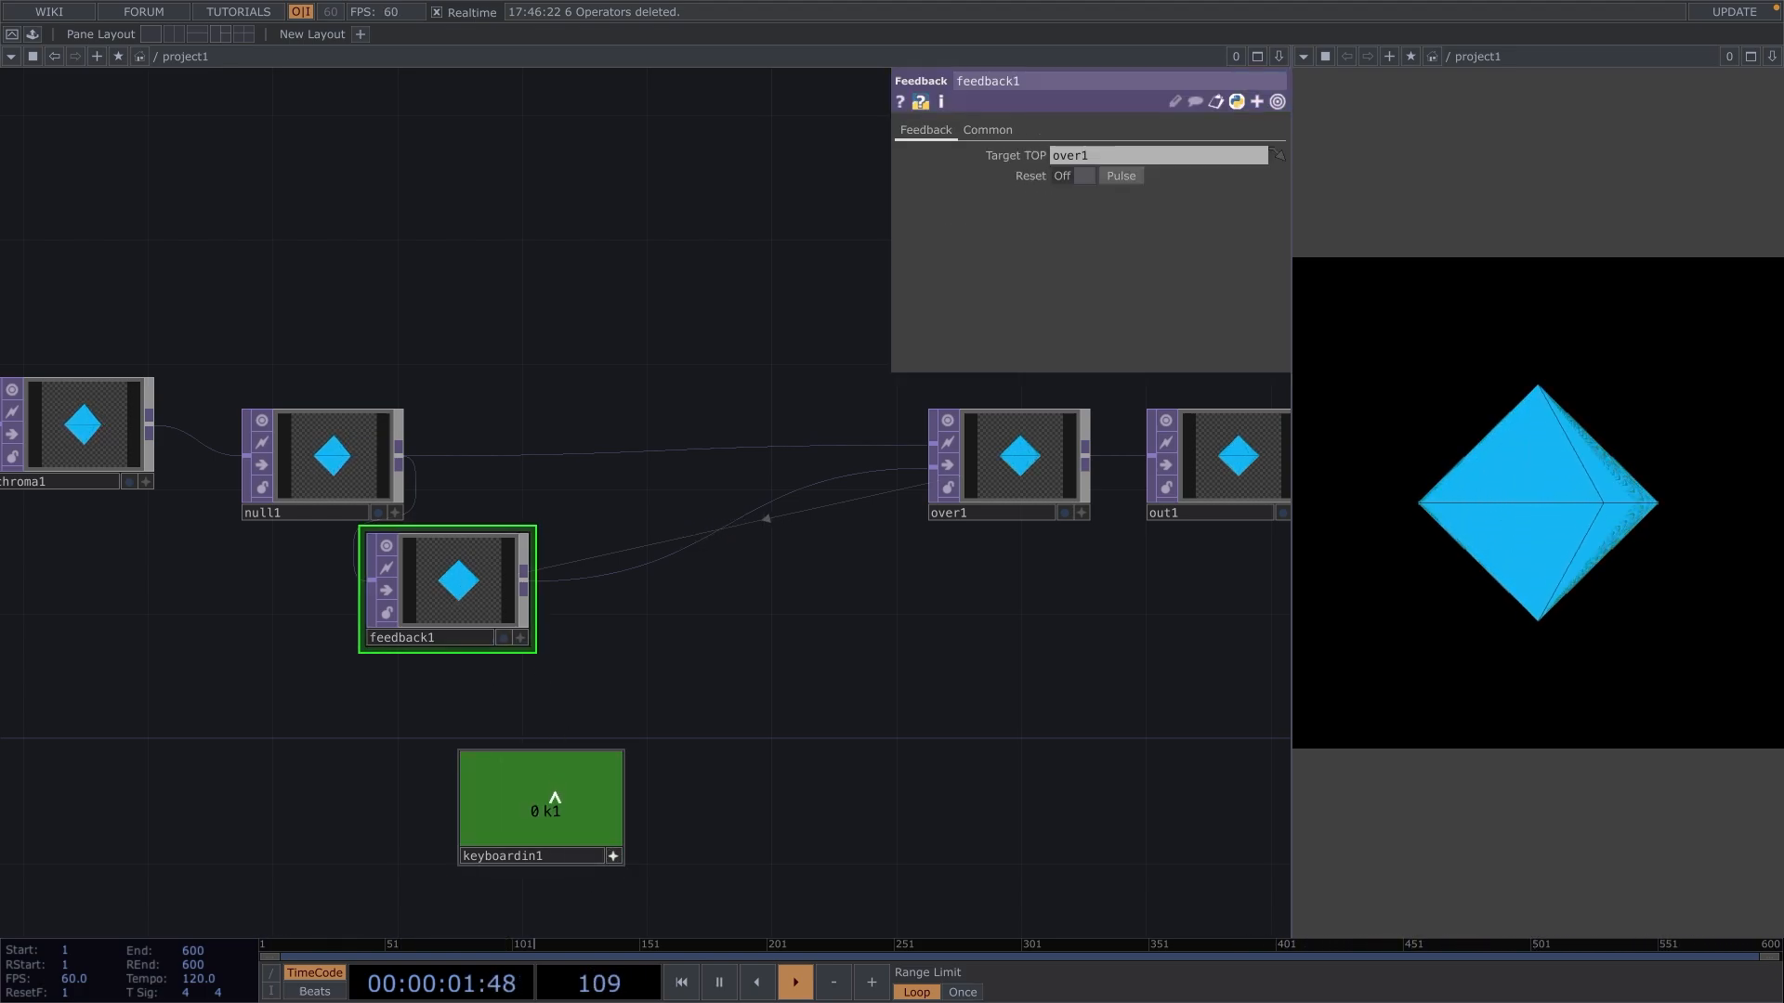
pyautogui.moveTo(547, 811); pyautogui.dragTo(690, 668)
pyautogui.moveTo(1119, 188); pyautogui.dragTo(1135, 179)
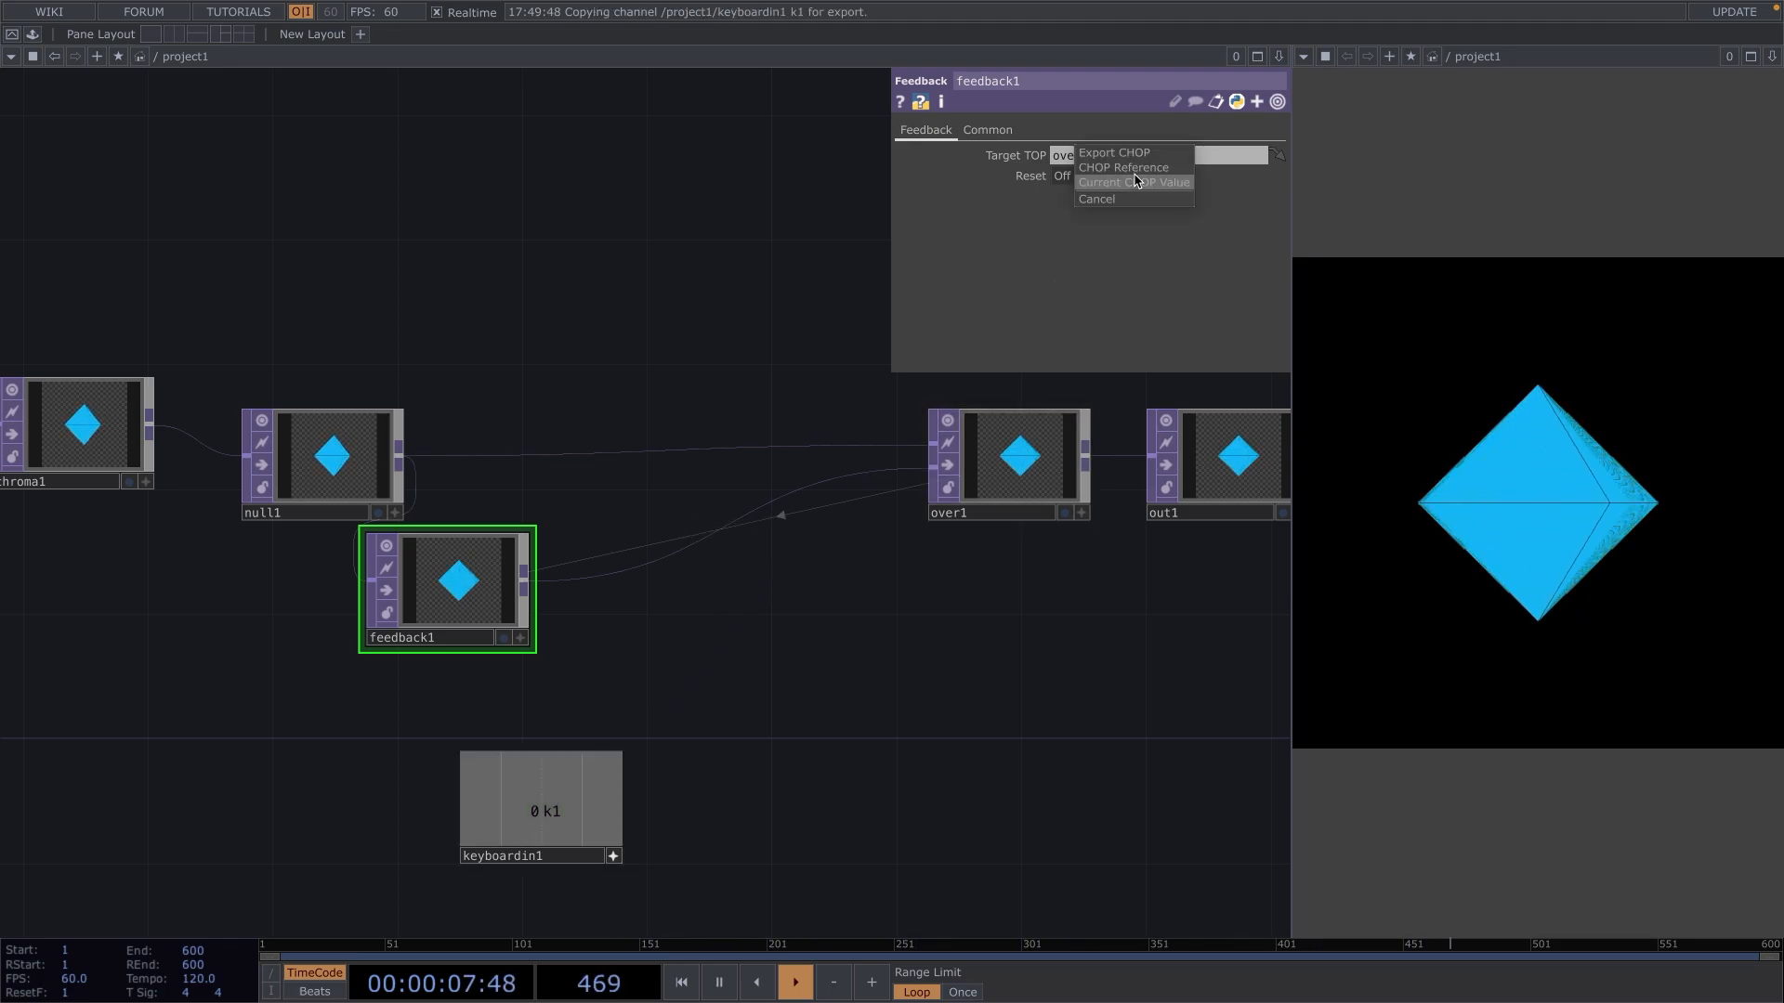
pyautogui.click(1135, 171)
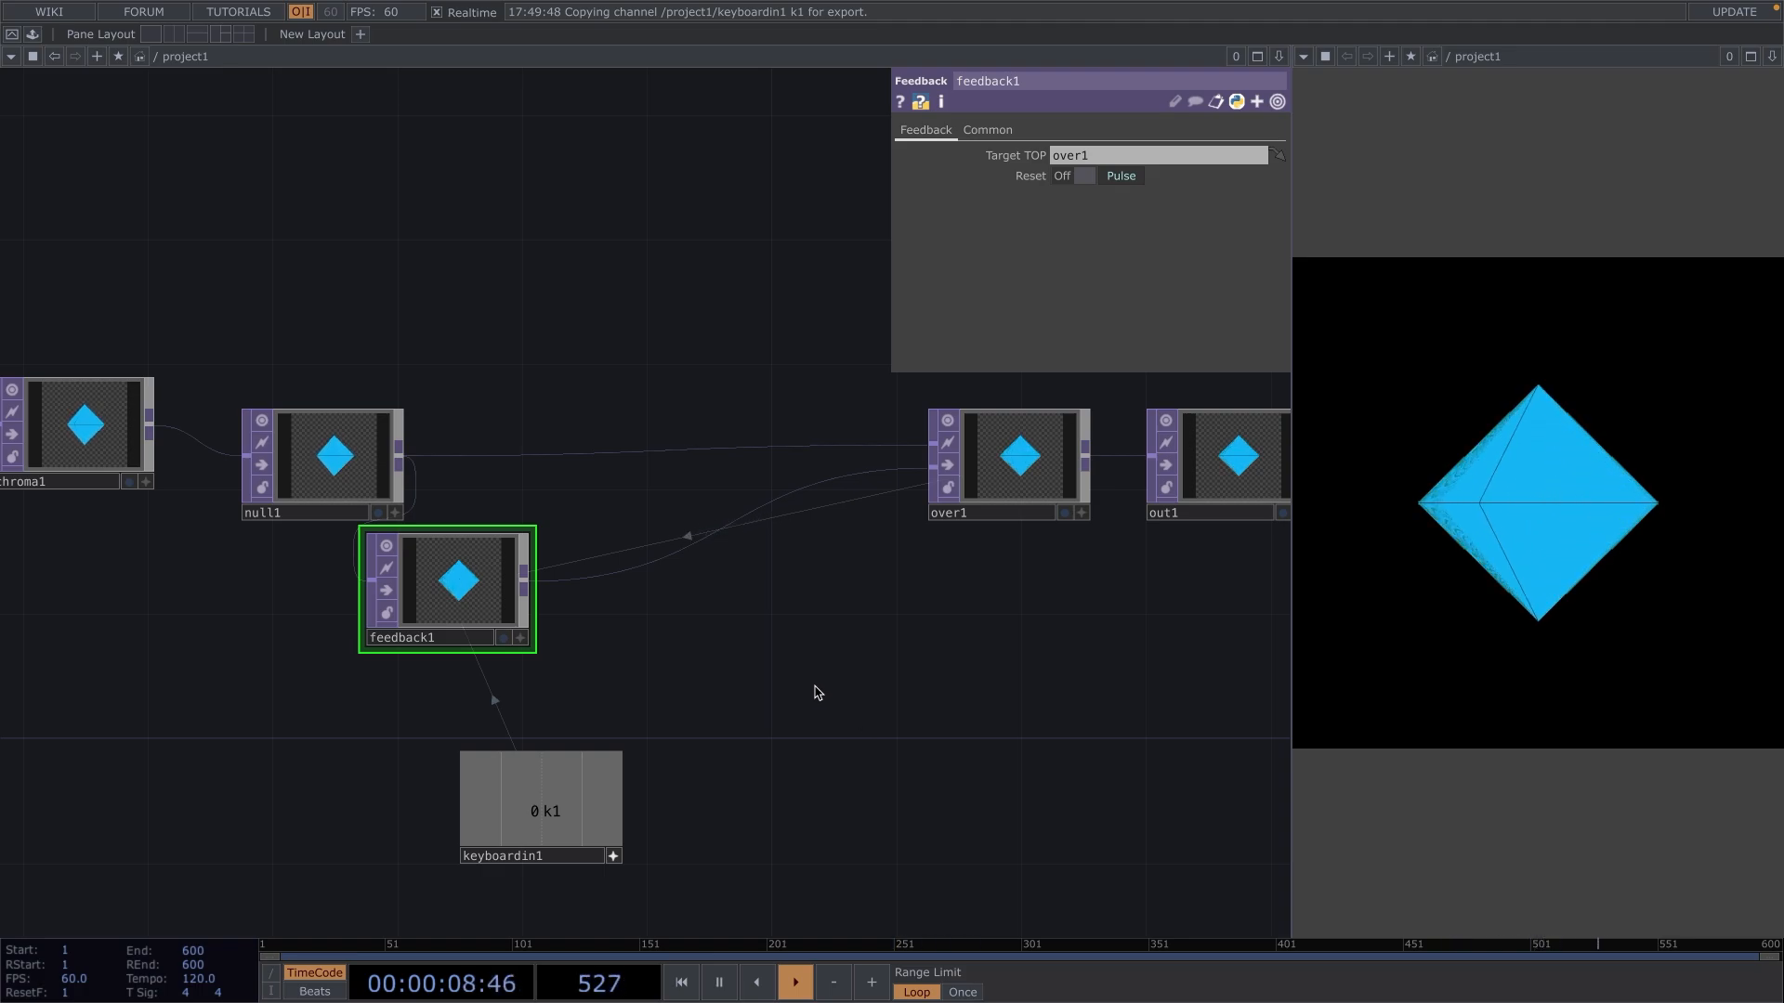
# Insert a Transform TOP on the wire between feedback1 and over1, aligned beside feedback1.
pyautogui.rightClick(599, 581)
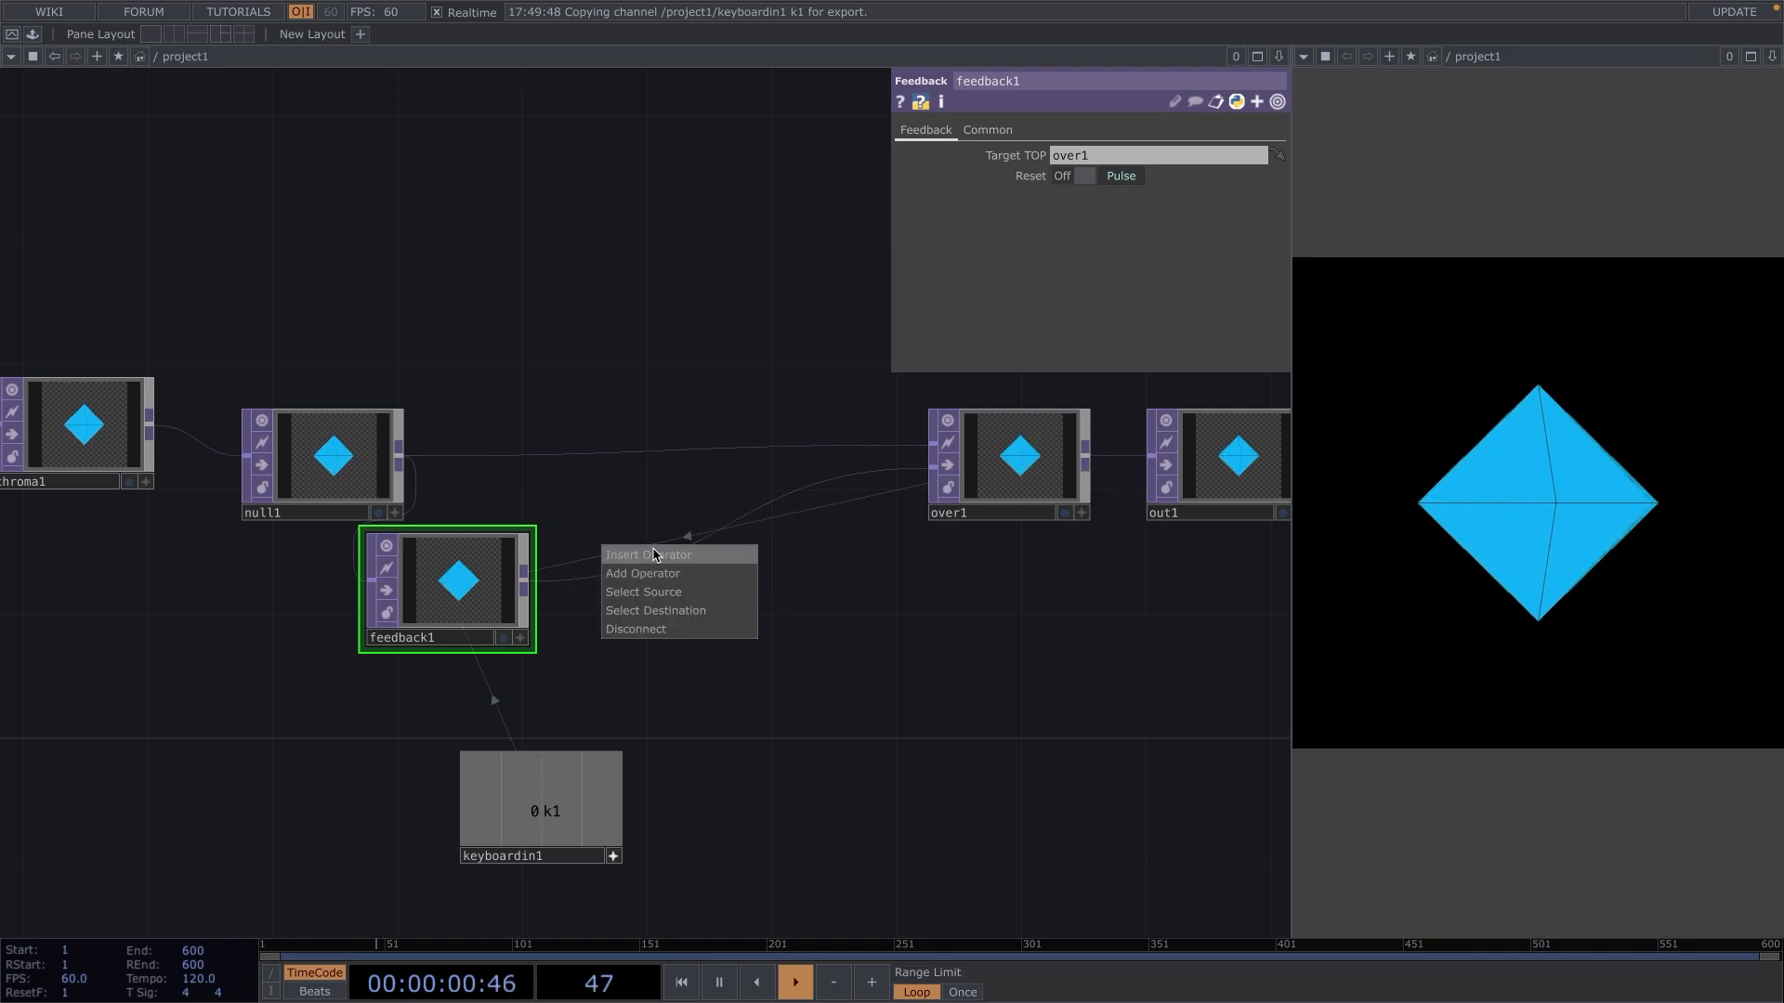
pyautogui.click(651, 554)
pyautogui.write('transform')
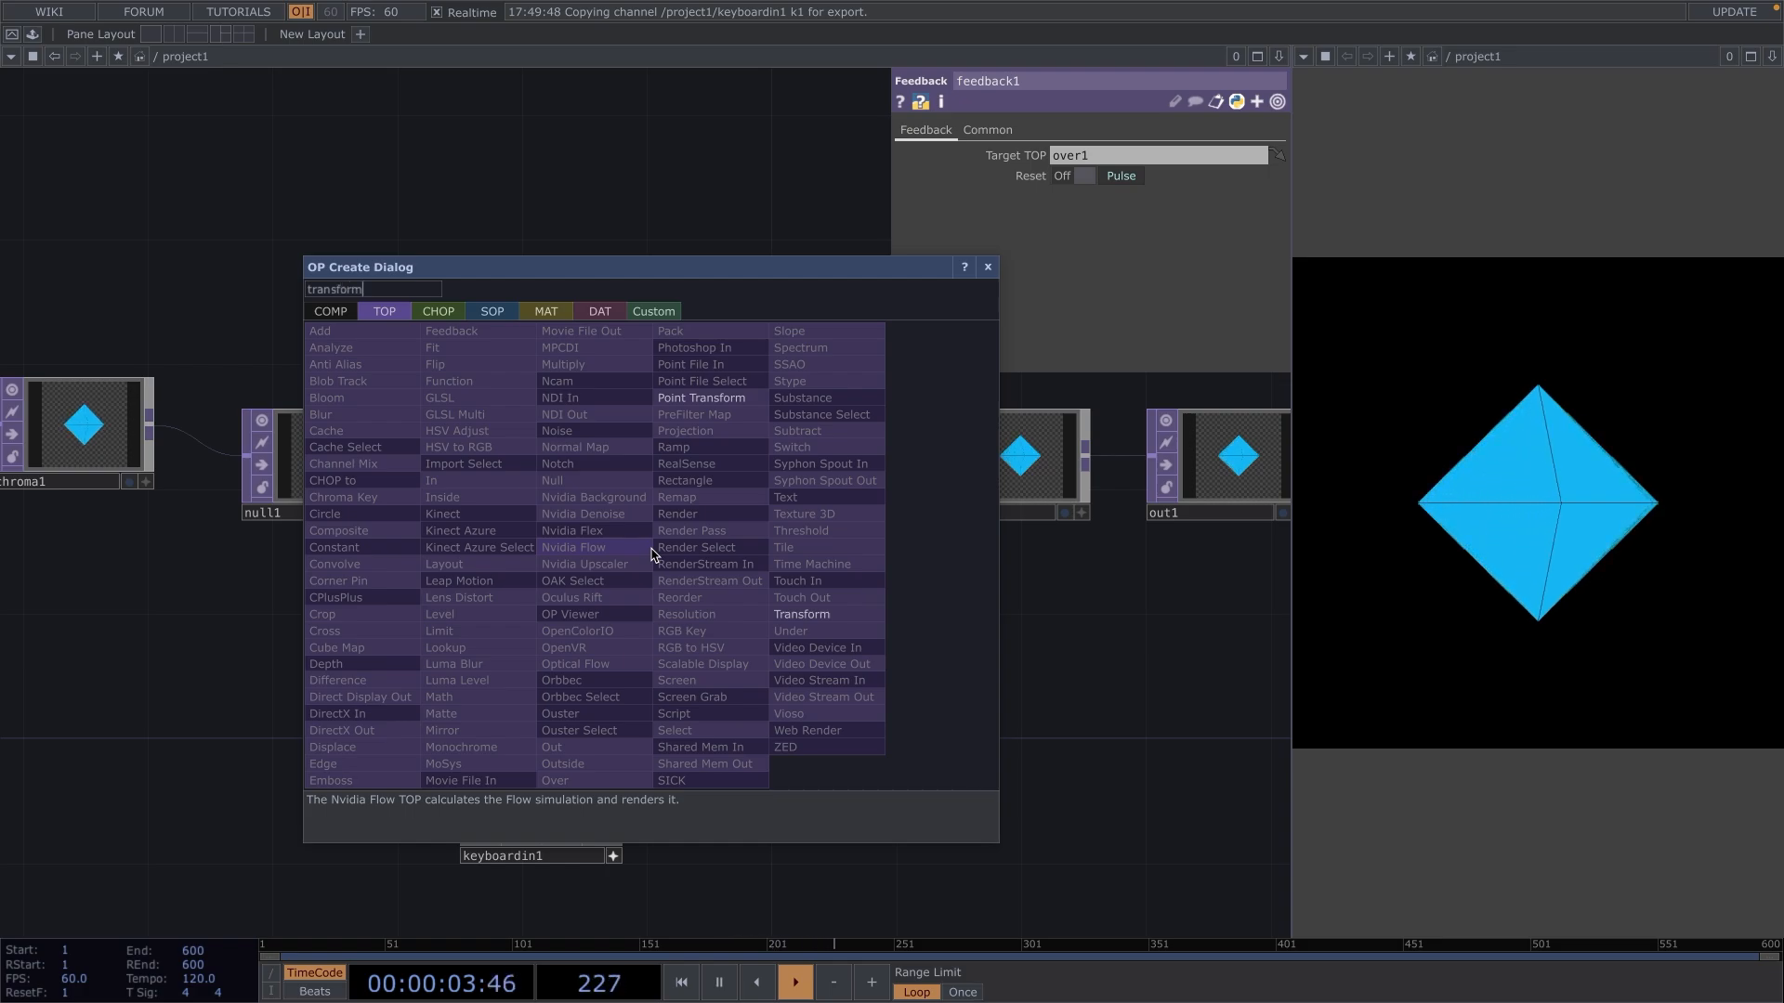
pyautogui.press('Return')
pyautogui.click(651, 554)
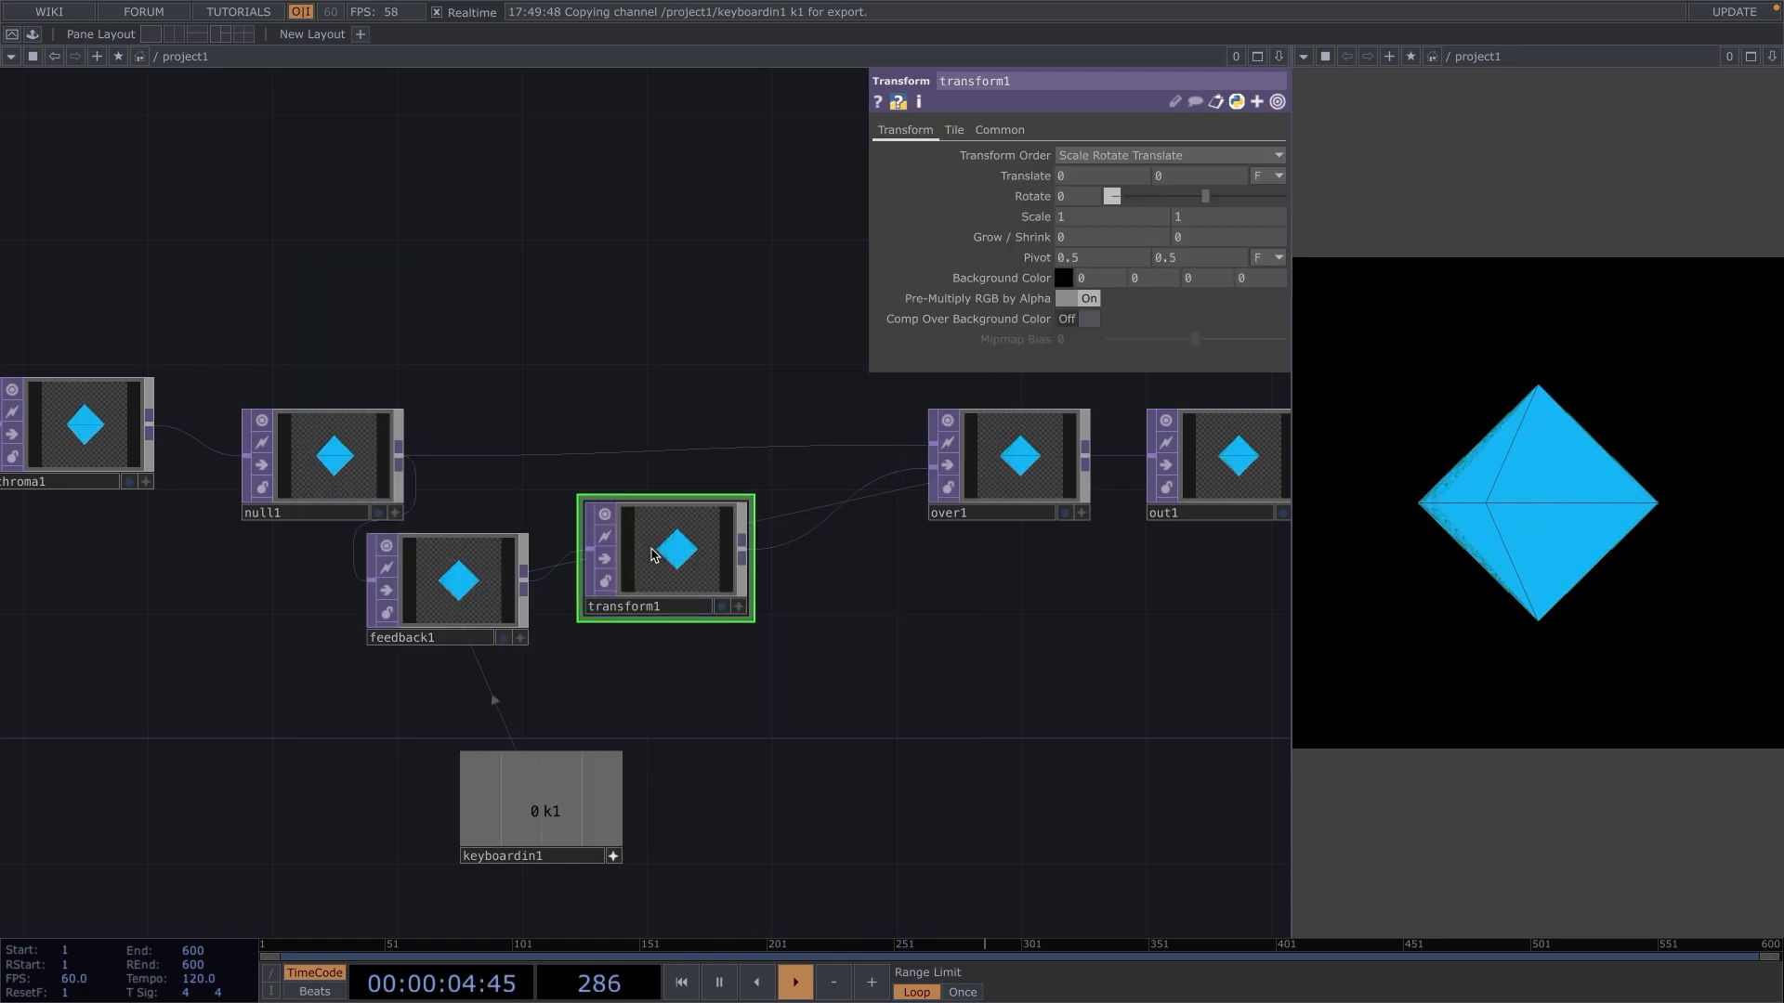
pyautogui.click(648, 571)
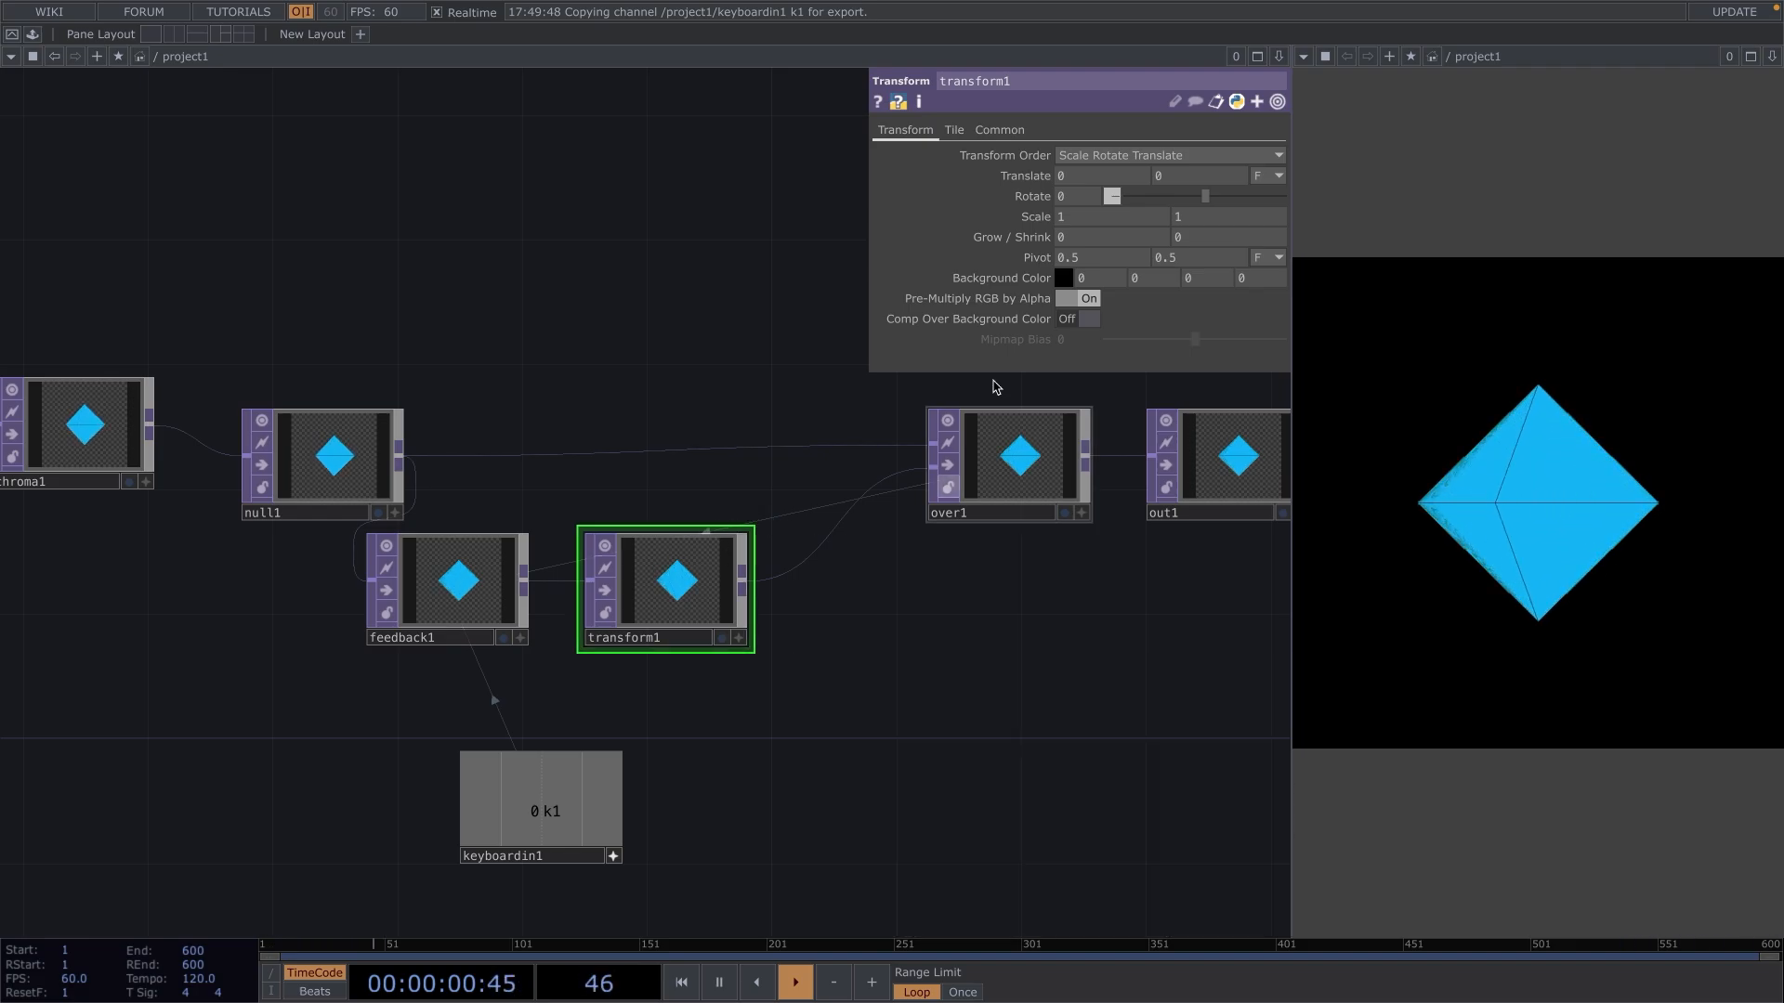
# Set transform1's scale to 1.05 in both X and Y.
pyautogui.click(1065, 220)
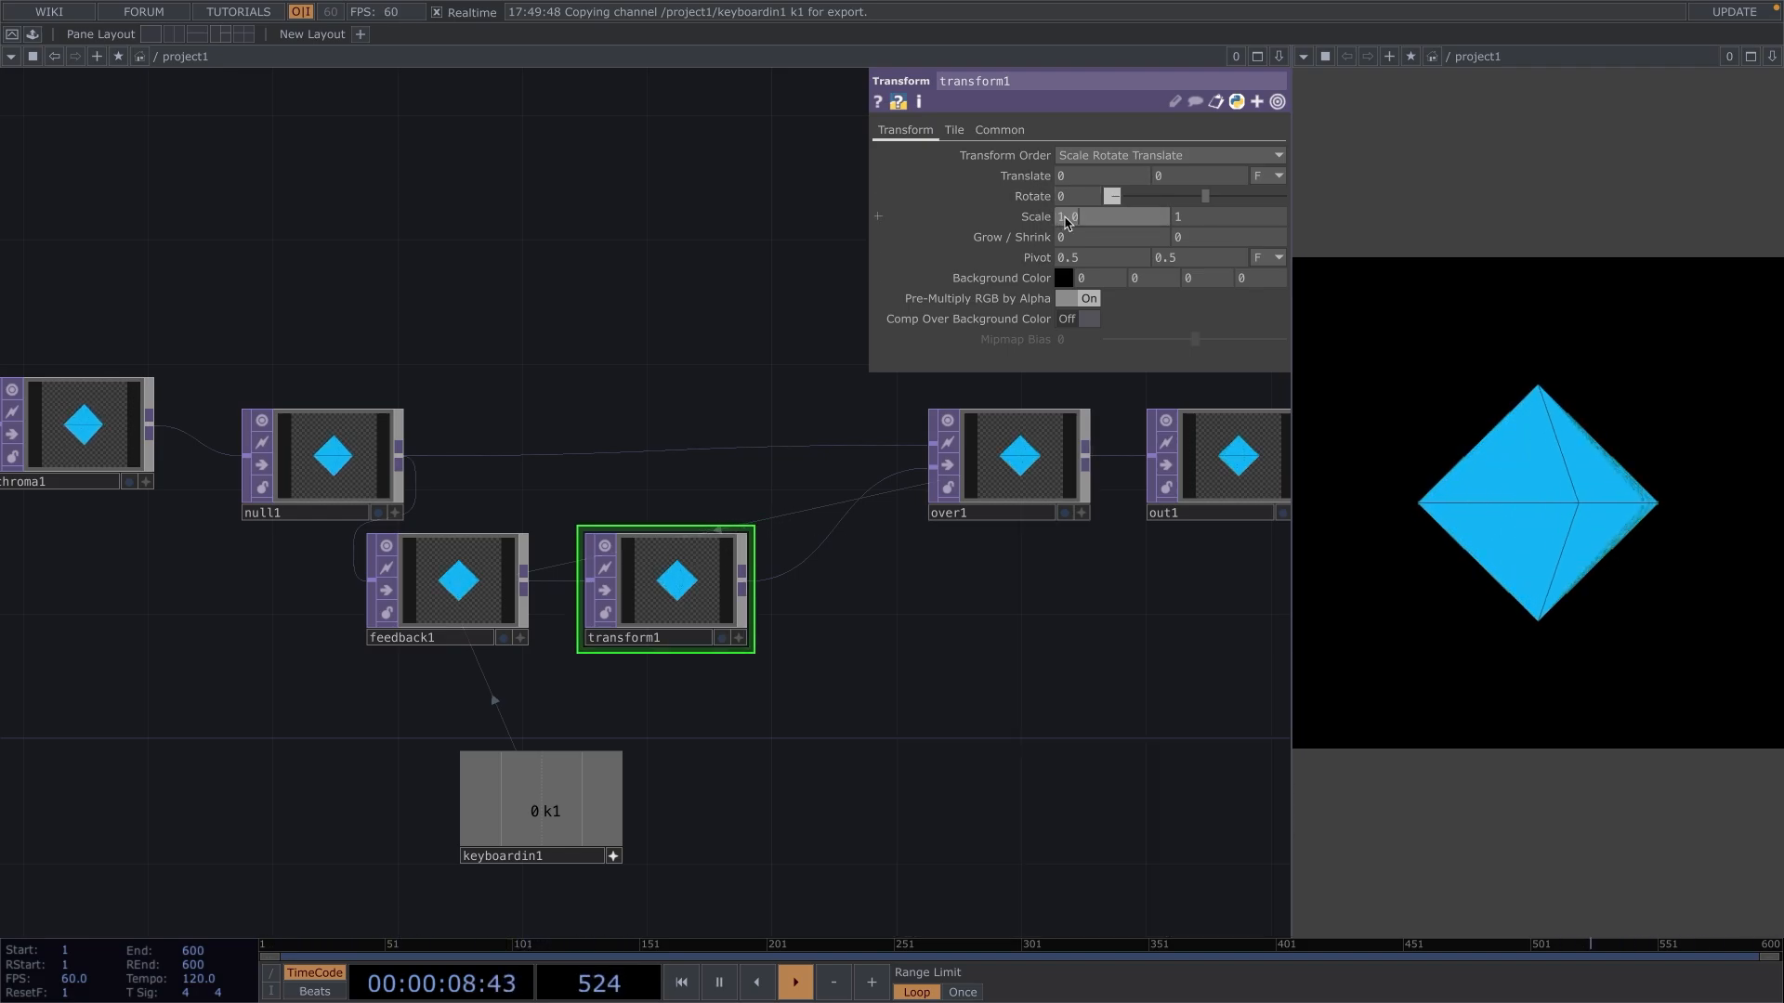
pyautogui.press('Return')
pyautogui.press('Tab')
pyautogui.press('Tab')
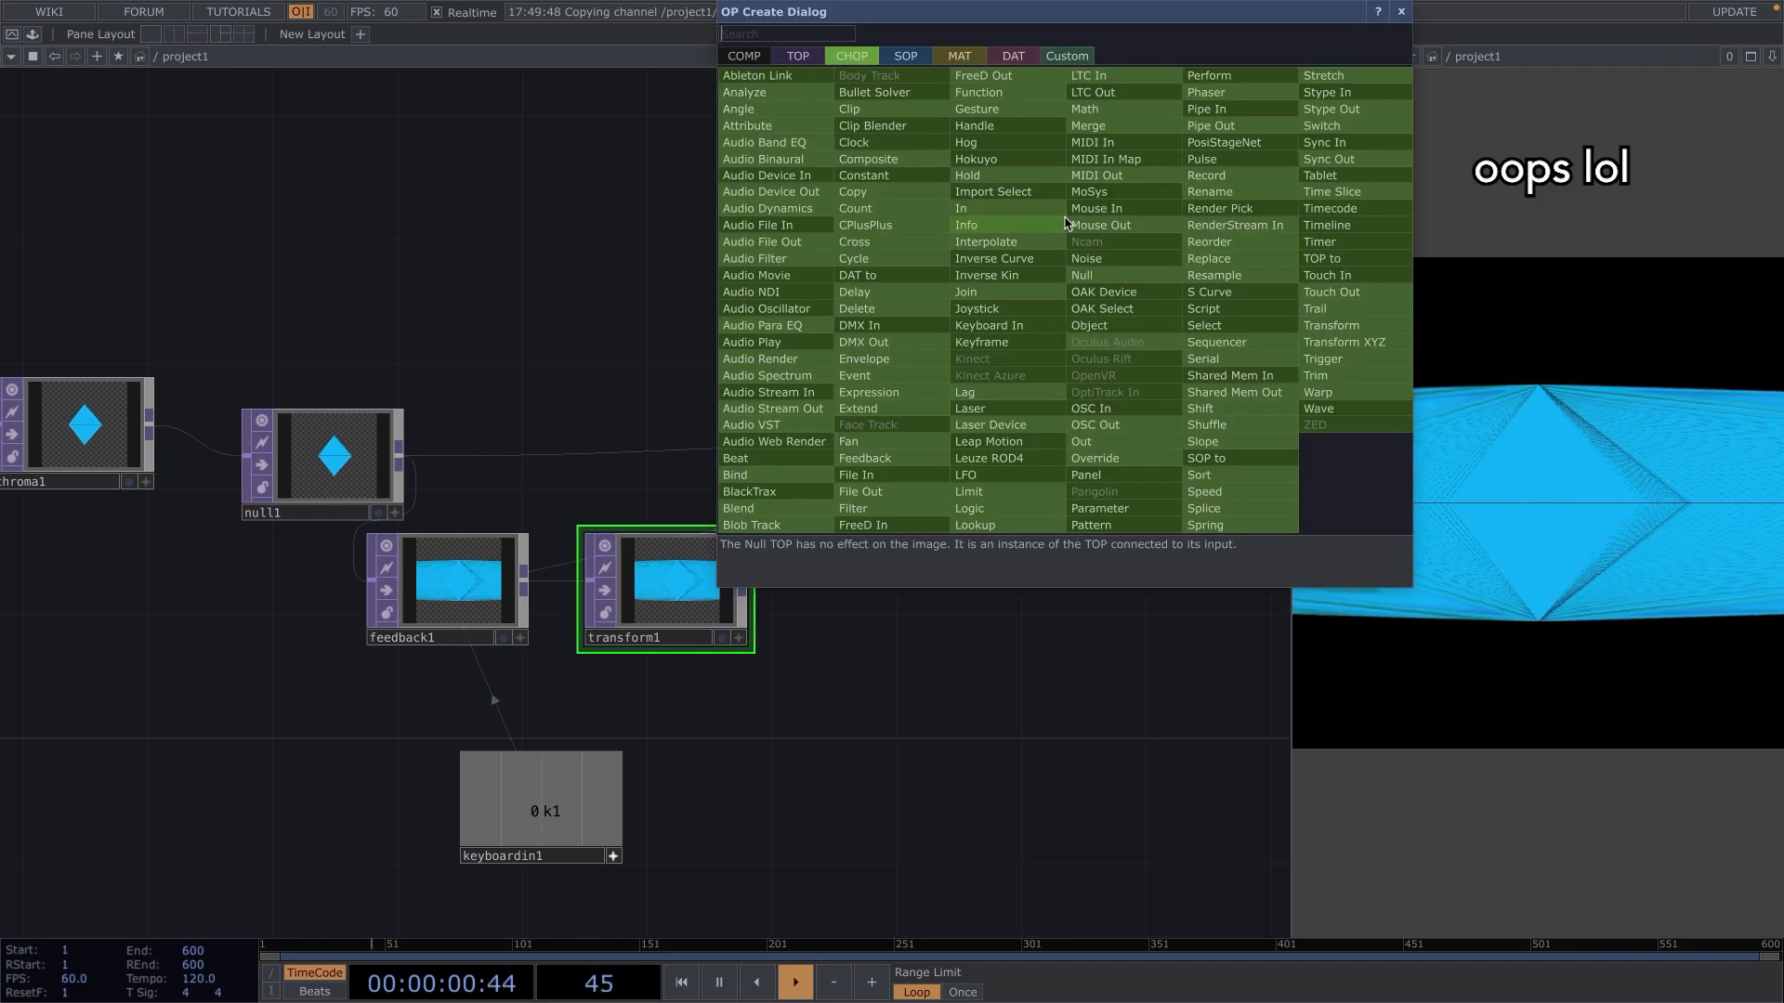
pyautogui.press('Escape')
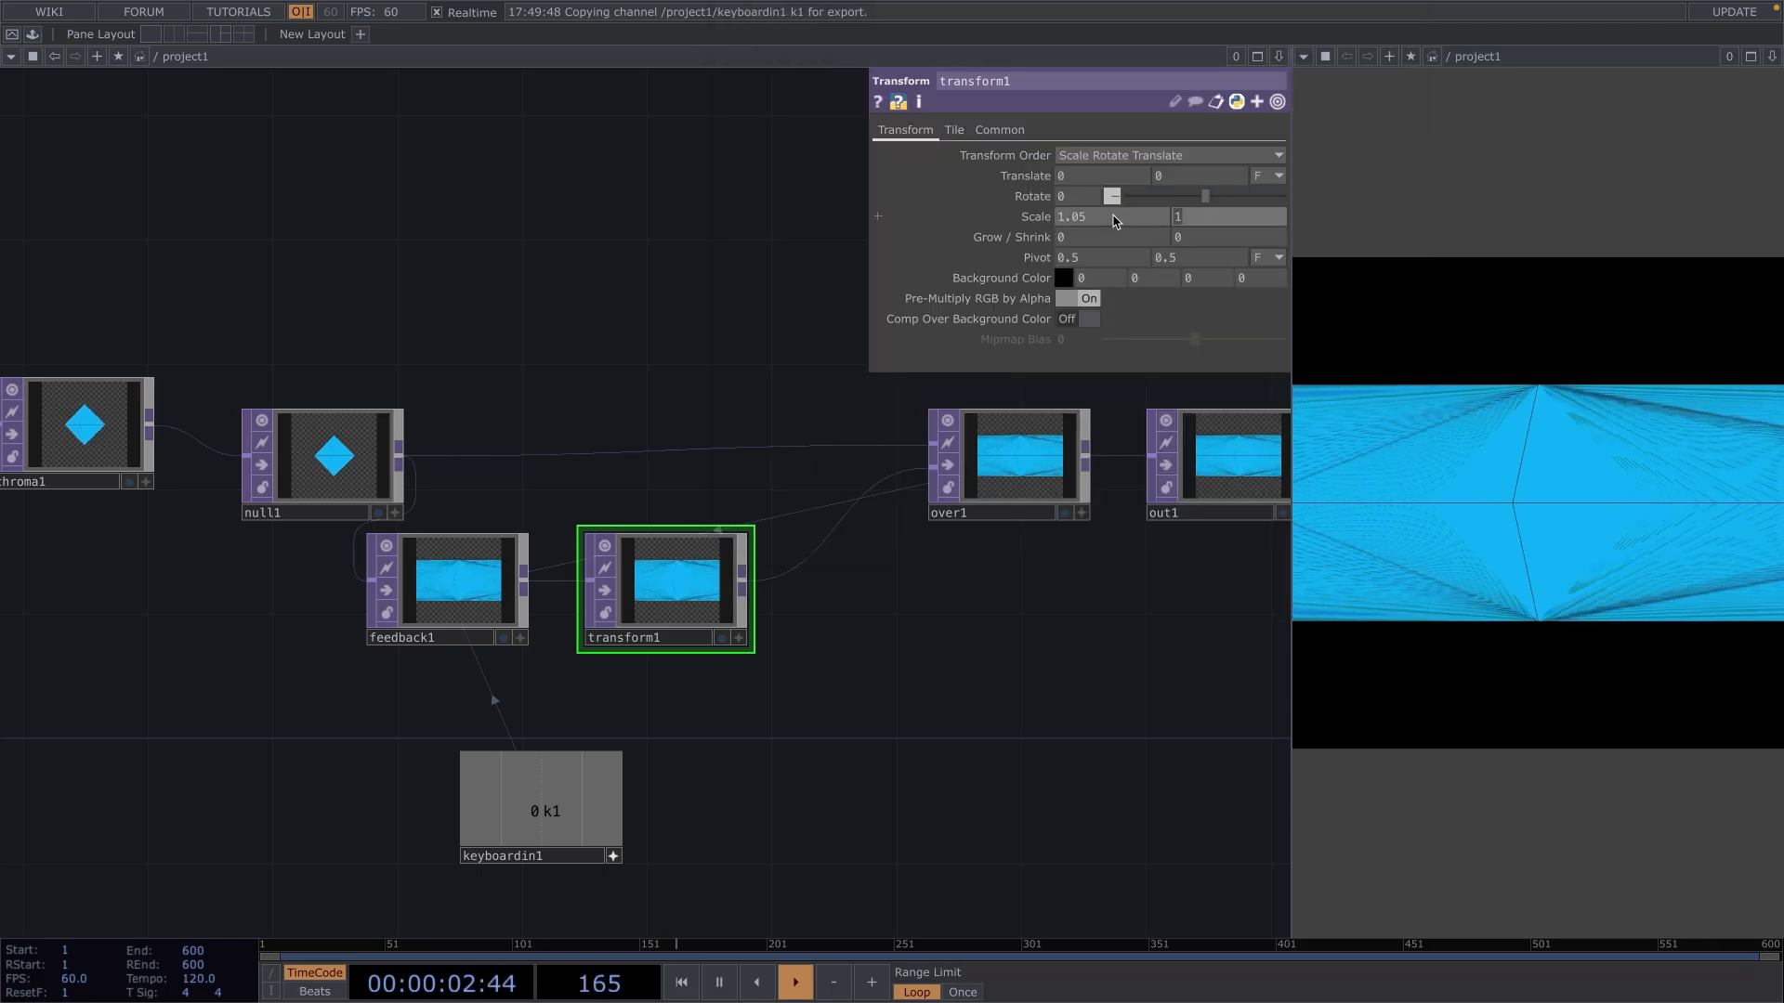
pyautogui.write('1.05')
pyautogui.press('Return')
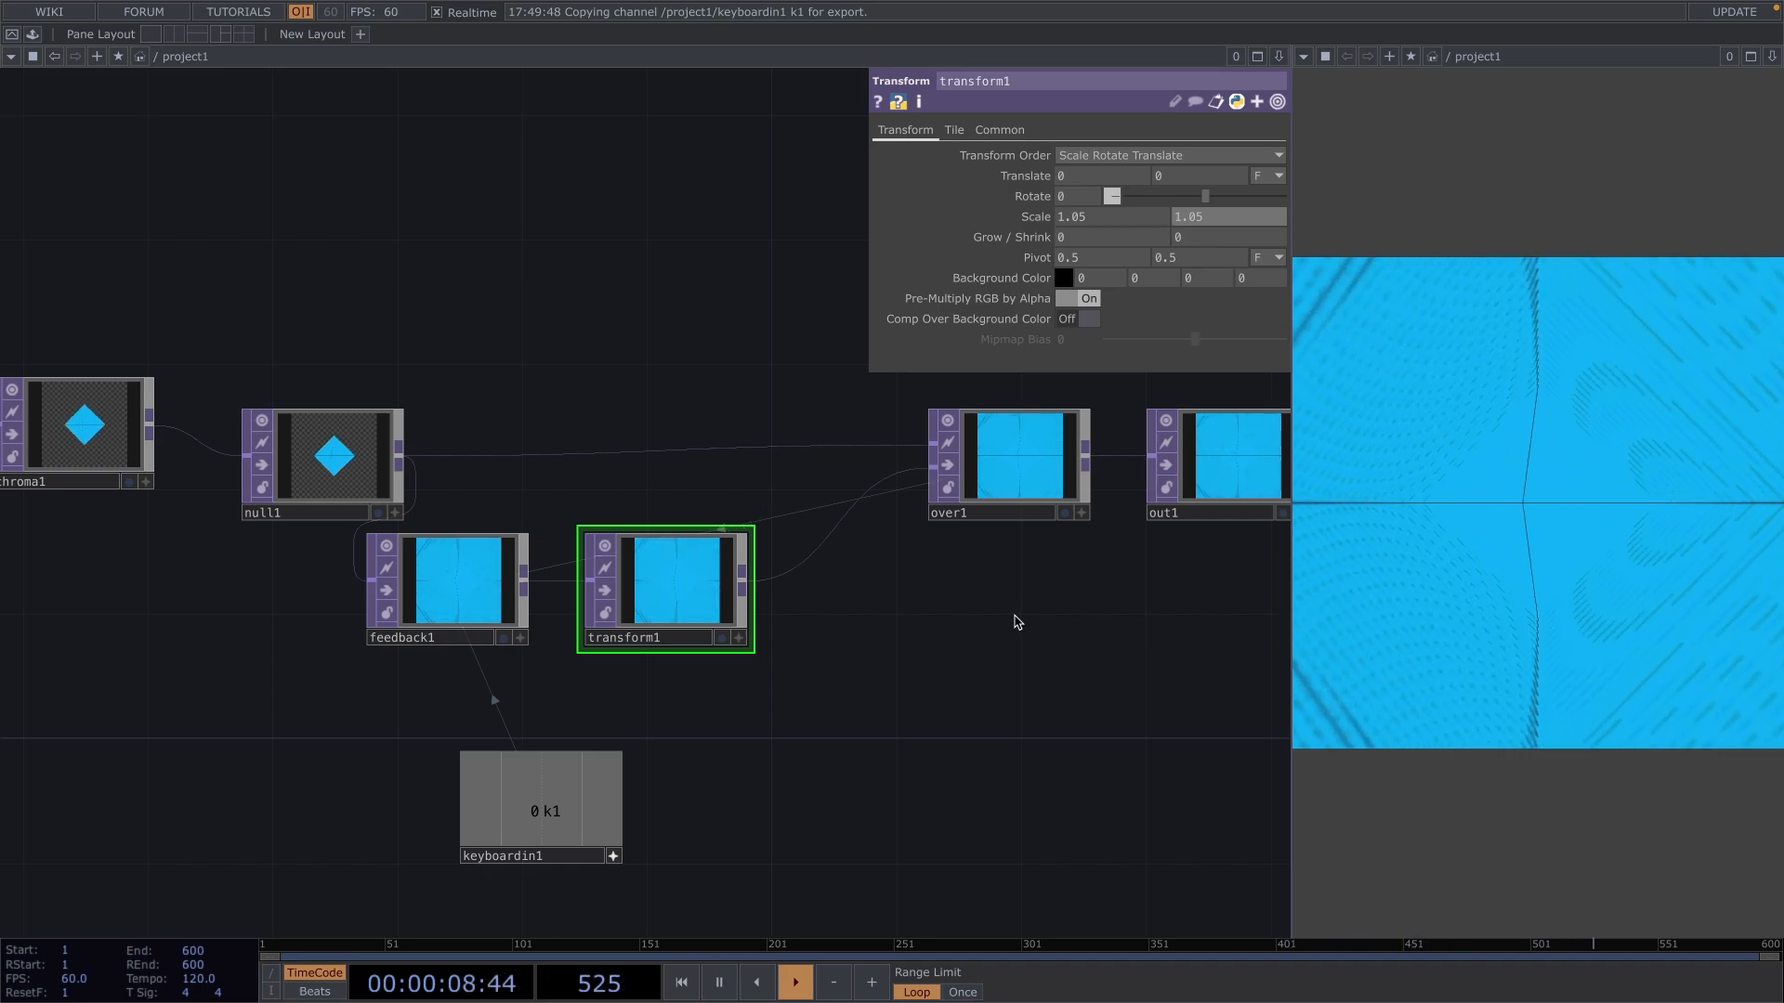
# Move transform1 closer to feedback1 and insert an HSV Adjust TOP on the wire between transform1 and over1.
pyautogui.moveTo(706, 599)
pyautogui.mouseDown()
pyautogui.moveTo(621, 596)
pyautogui.moveTo(687, 588)
pyautogui.mouseUp()
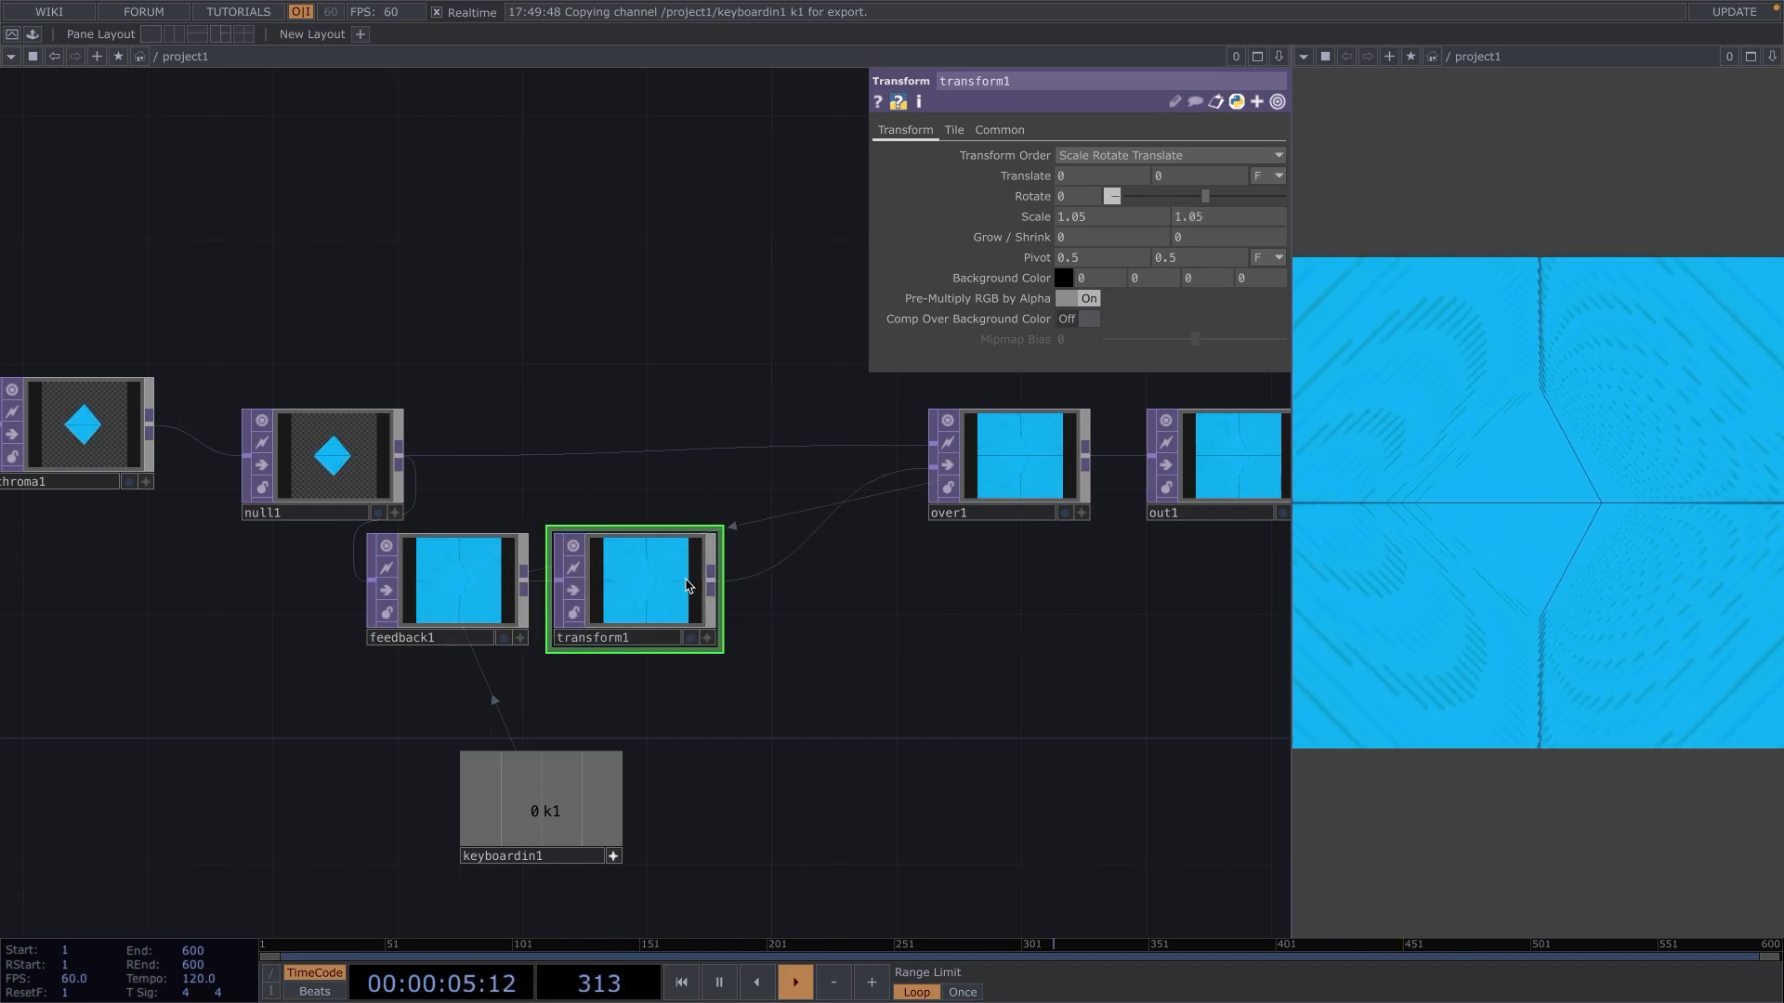
pyautogui.rightClick(777, 562)
pyautogui.click(823, 538)
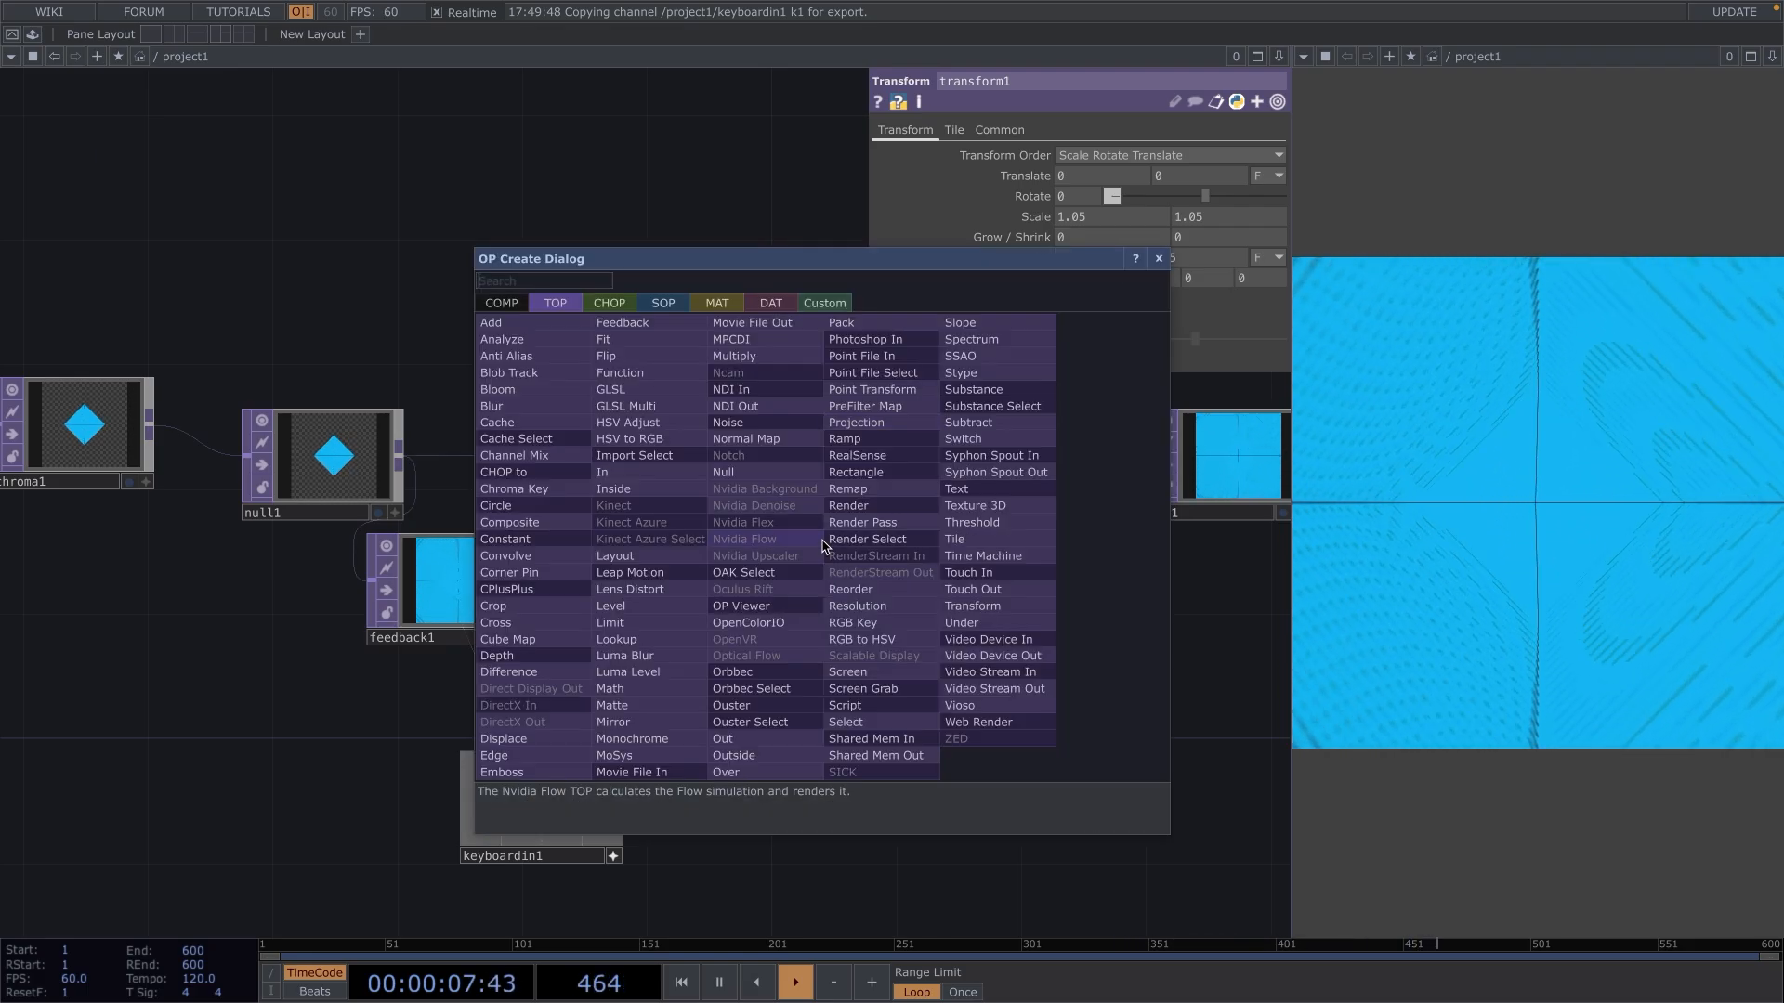
pyautogui.write('hav')
pyautogui.press('BackSpace')
pyautogui.press('BackSpace')
pyautogui.write('sv')
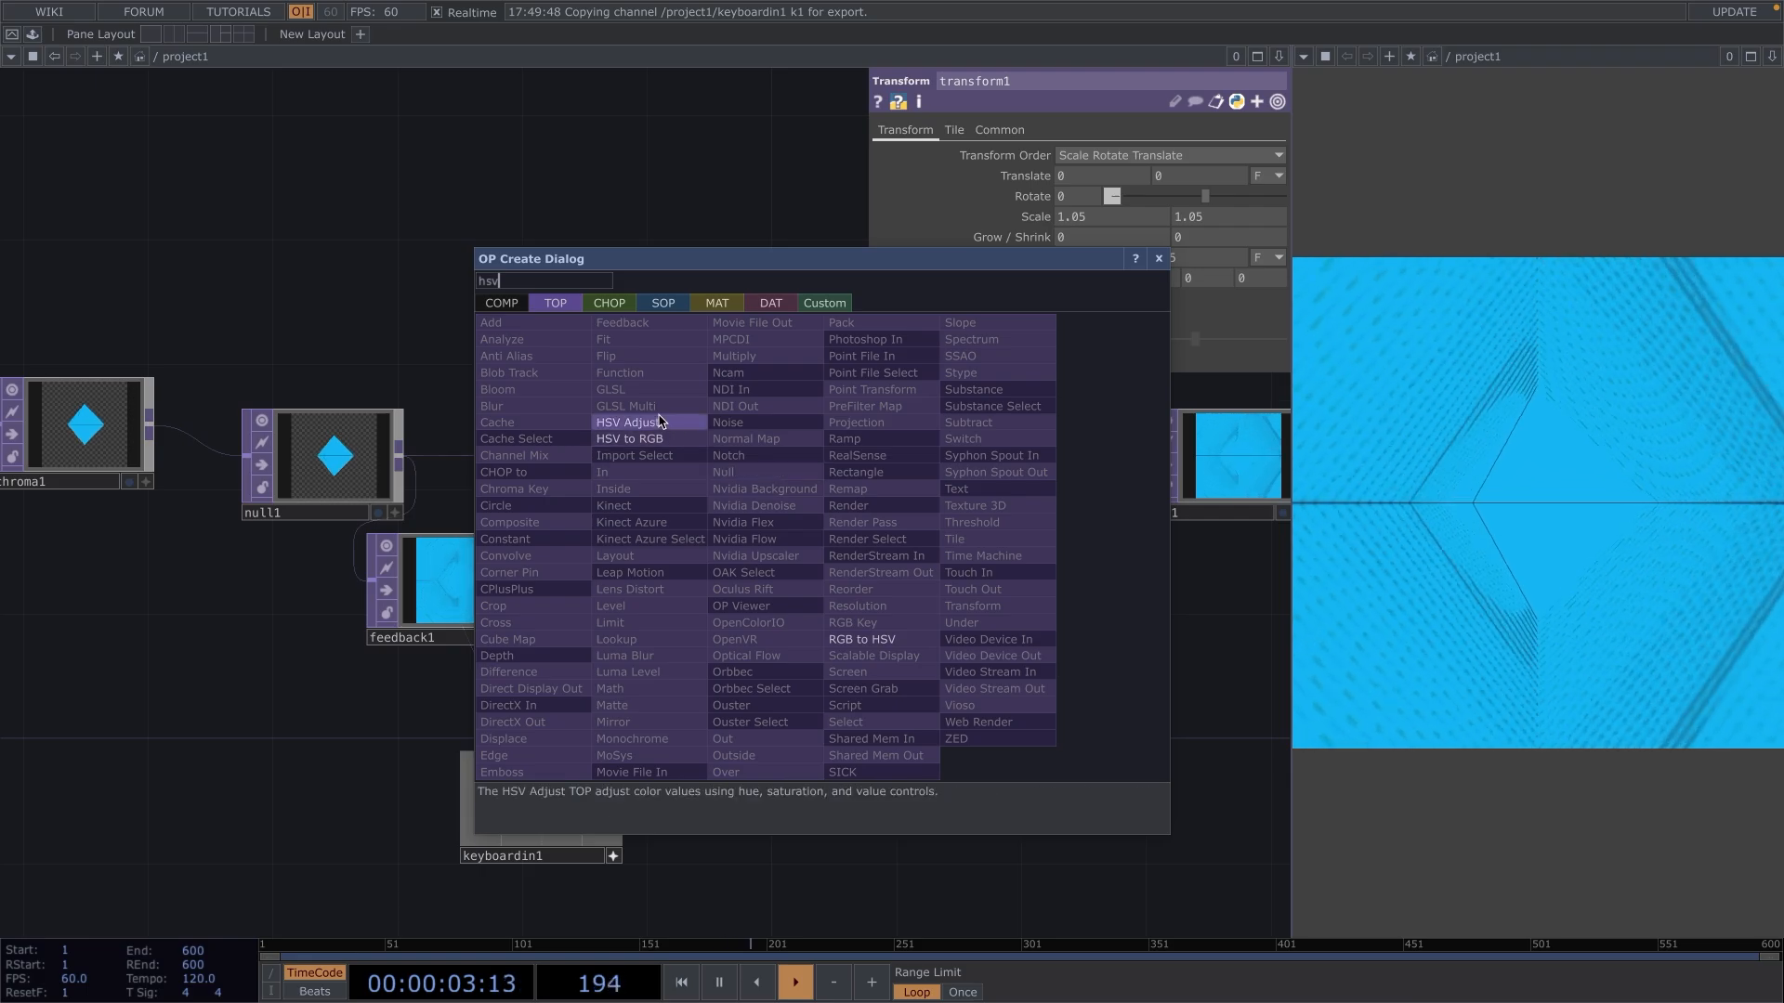
pyautogui.click(659, 421)
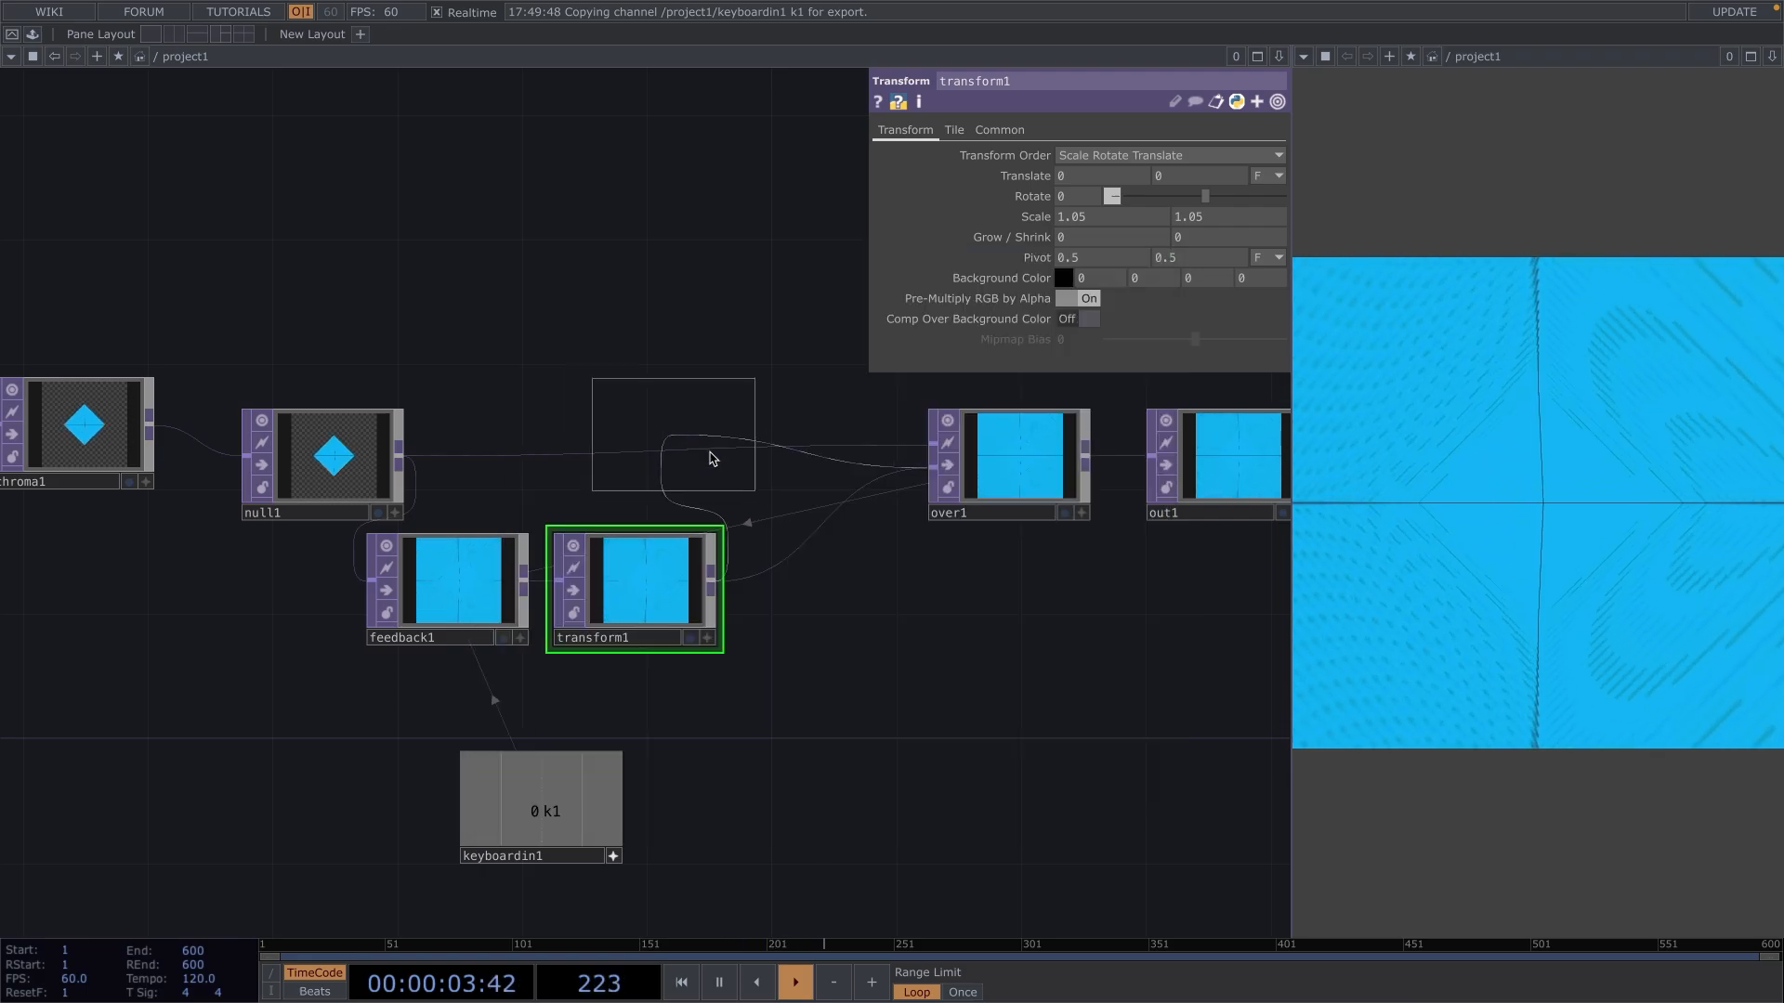
pyautogui.click(823, 589)
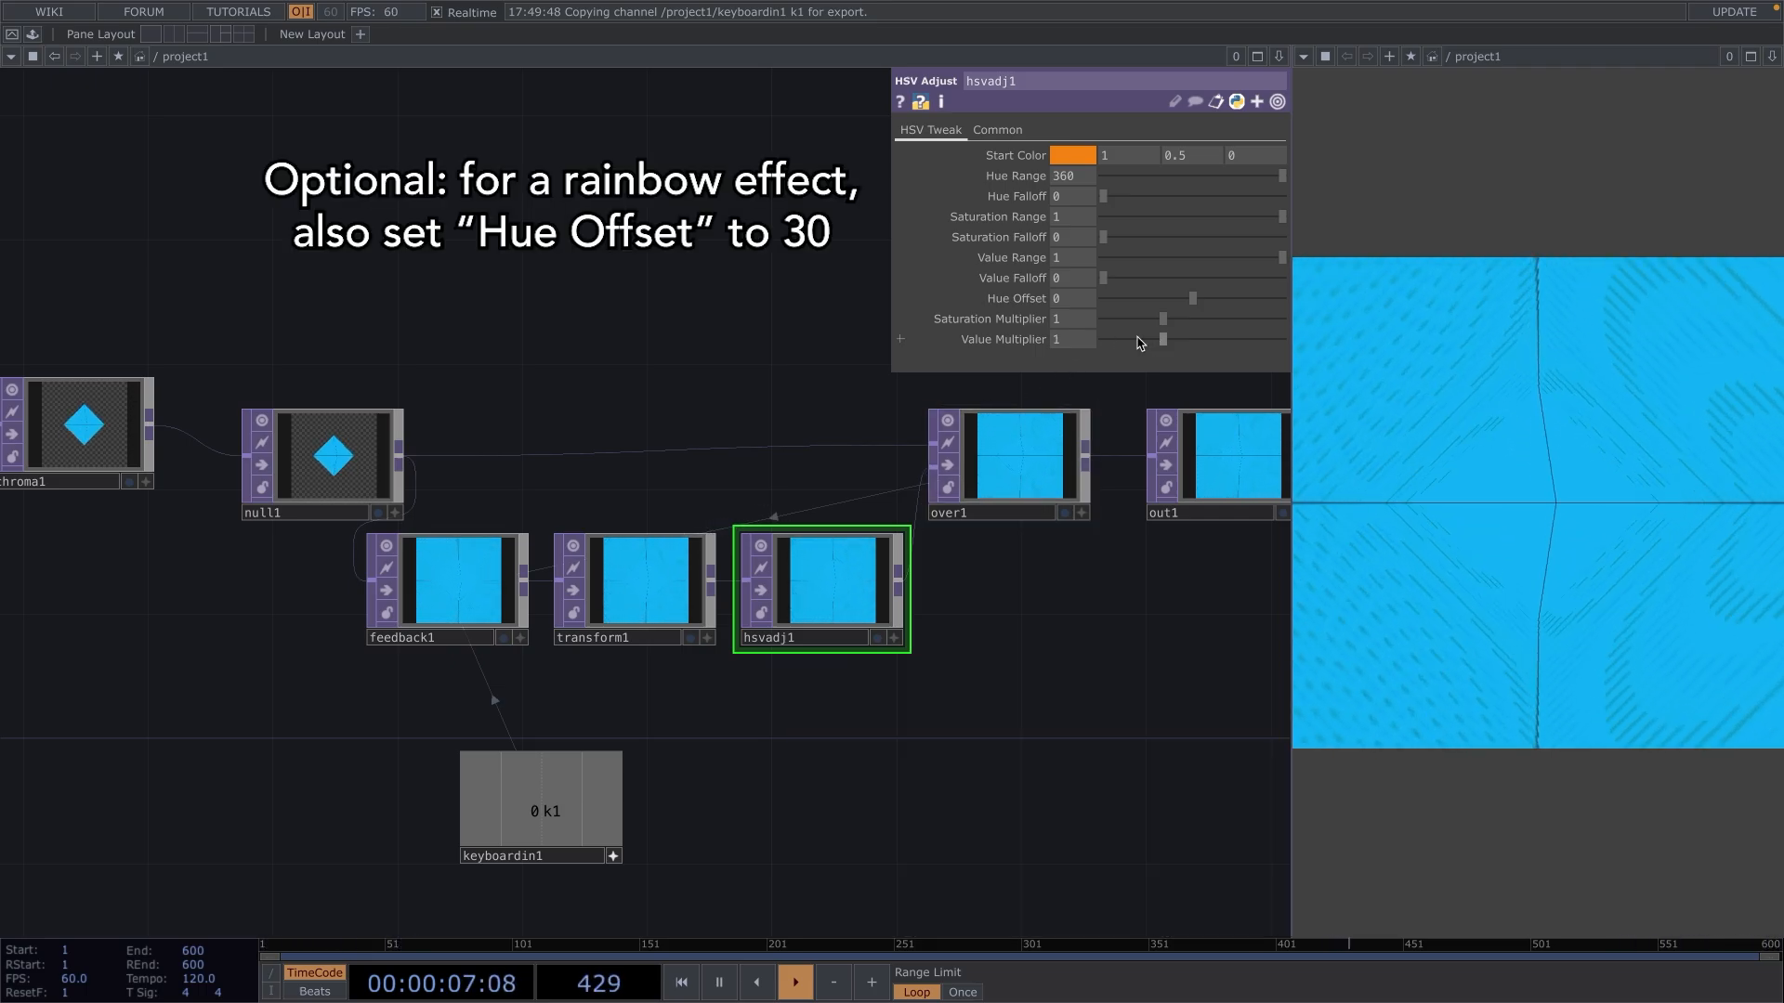
# Set hsvadj1's Value Multiplier to 0.9.
pyautogui.click(1085, 338)
pyautogui.write('0.9')
pyautogui.press('Return')
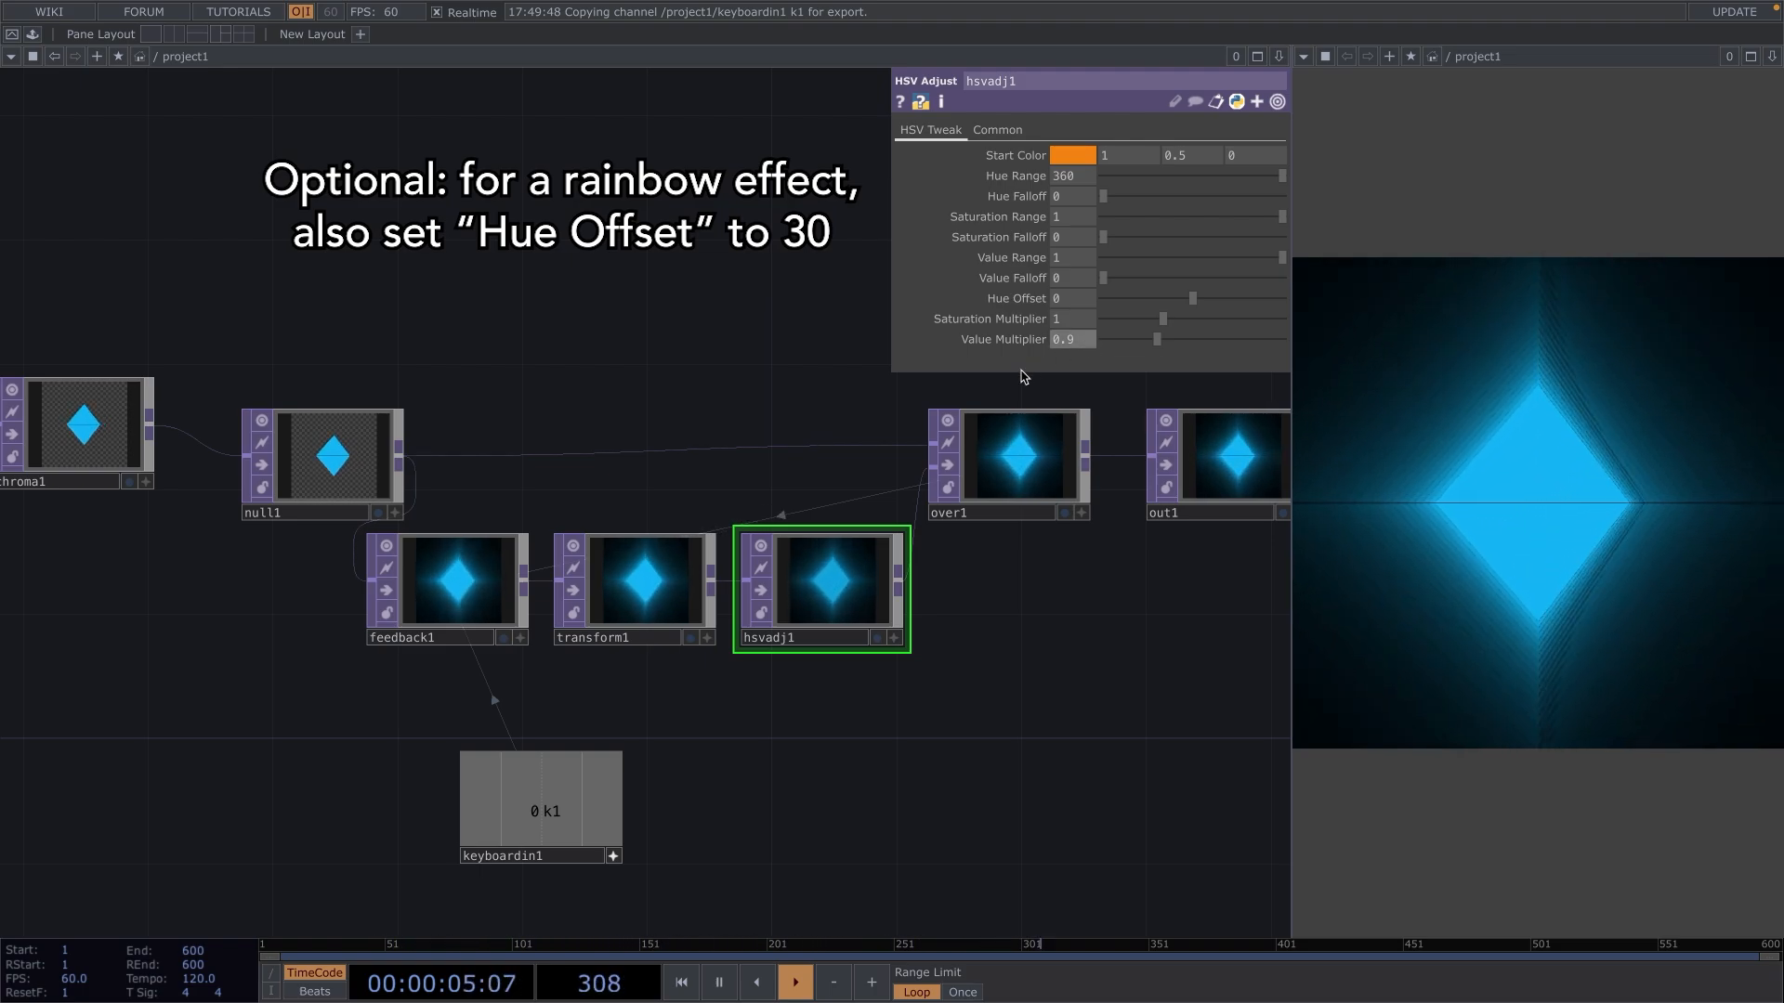
# Move over1 and out1 together farther from hsvadj1 to make room in the feedback chain.
pyautogui.scroll(-1, 1006, 805)
pyautogui.scroll(-2, 1002, 801)
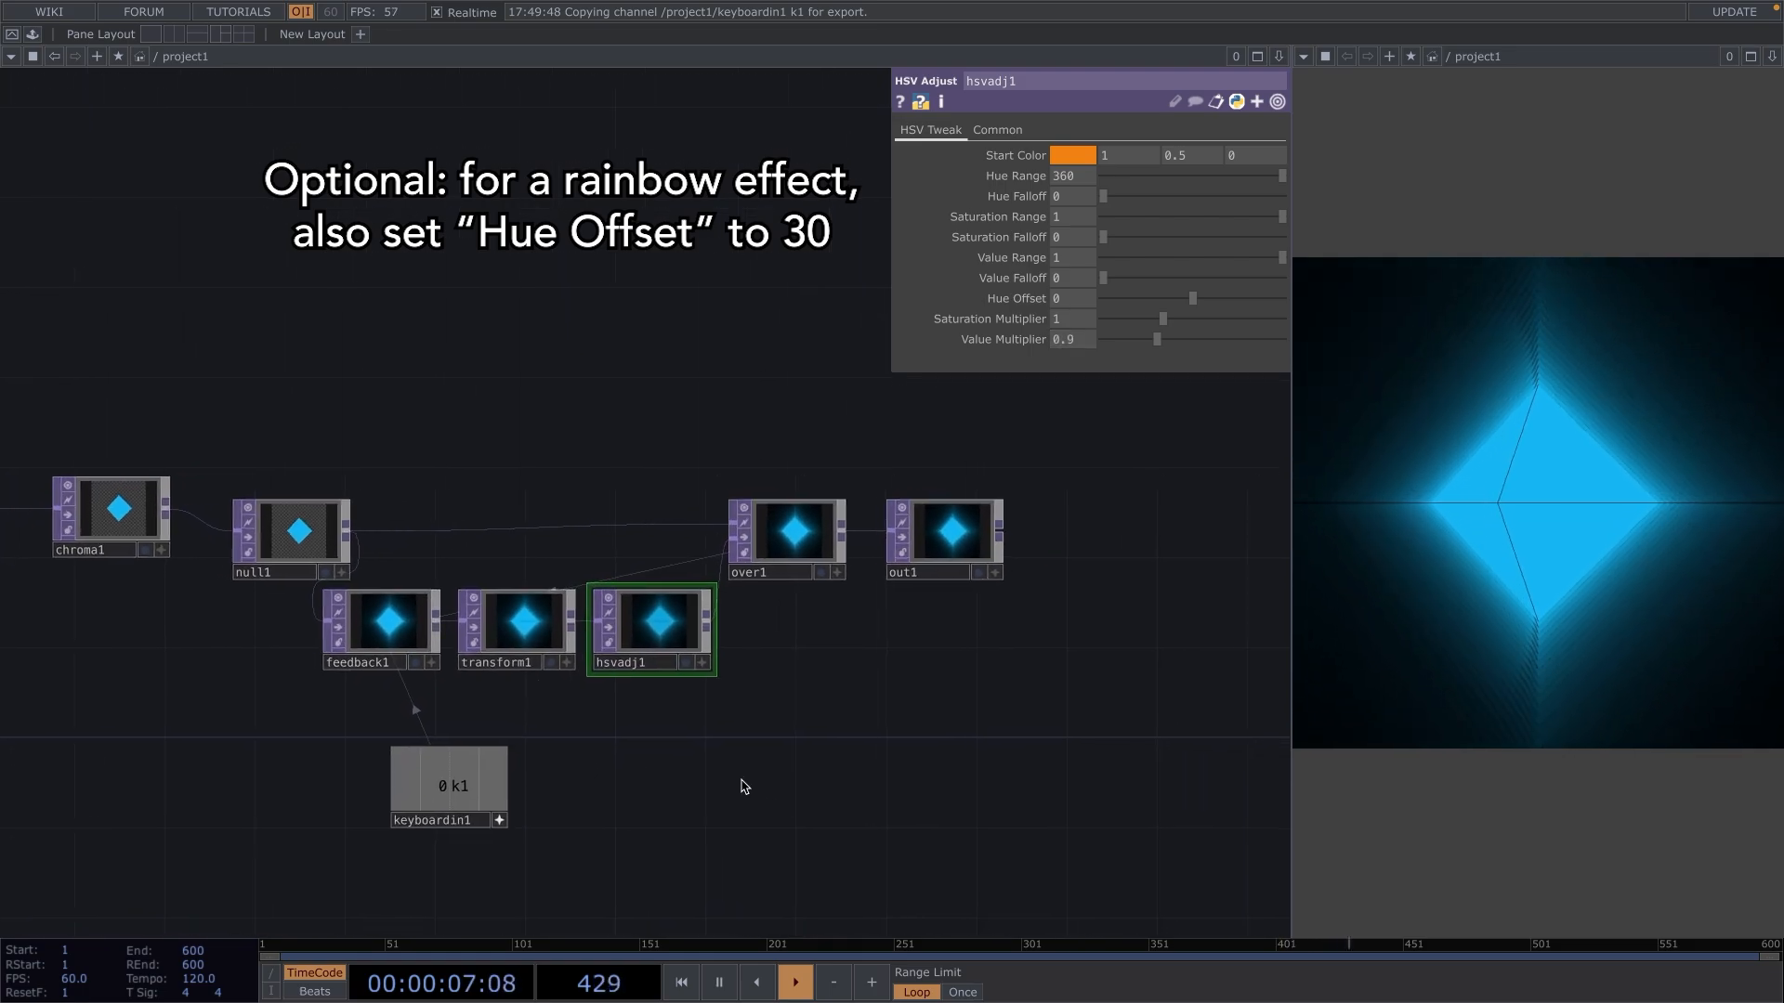
pyautogui.moveTo(709, 418); pyautogui.dragTo(995, 678)
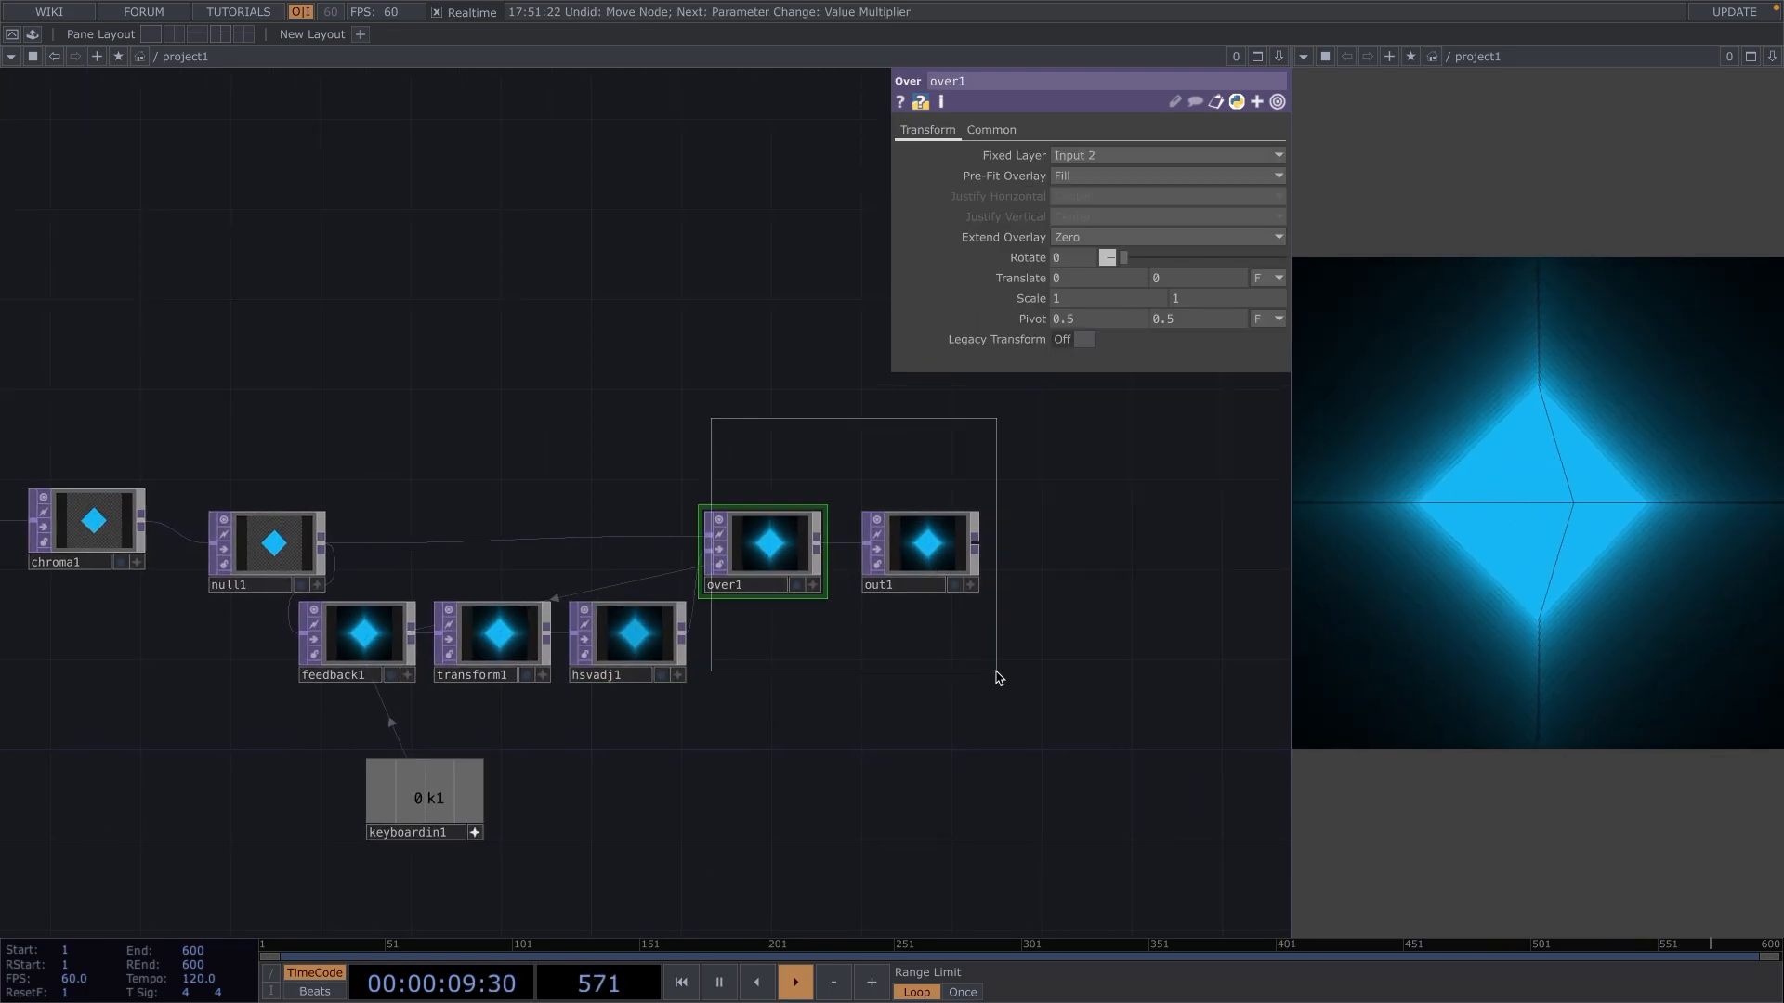
pyautogui.moveTo(762, 557); pyautogui.dragTo(1008, 557)
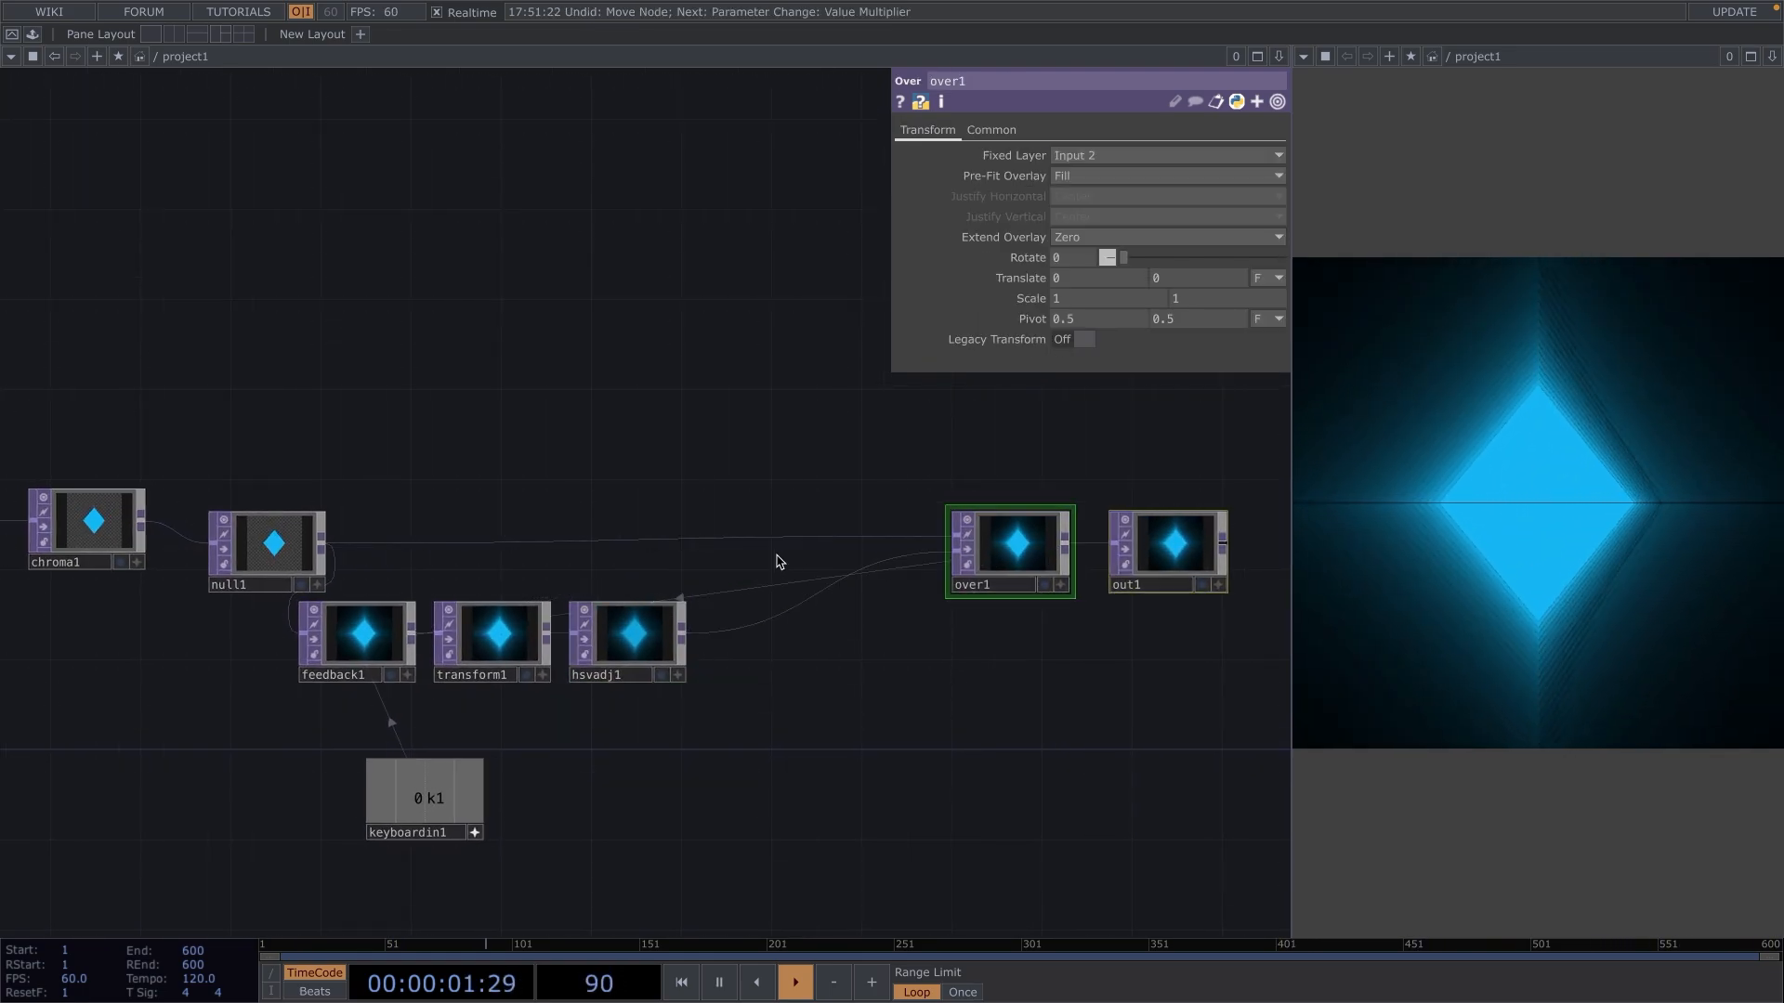
# Insert a Blur TOP with filter size 10 on the wire between hsvadj1 and over1, aligned beside hsvadj1.
pyautogui.rightClick(770, 628)
pyautogui.click(804, 602)
pyautogui.write('blur')
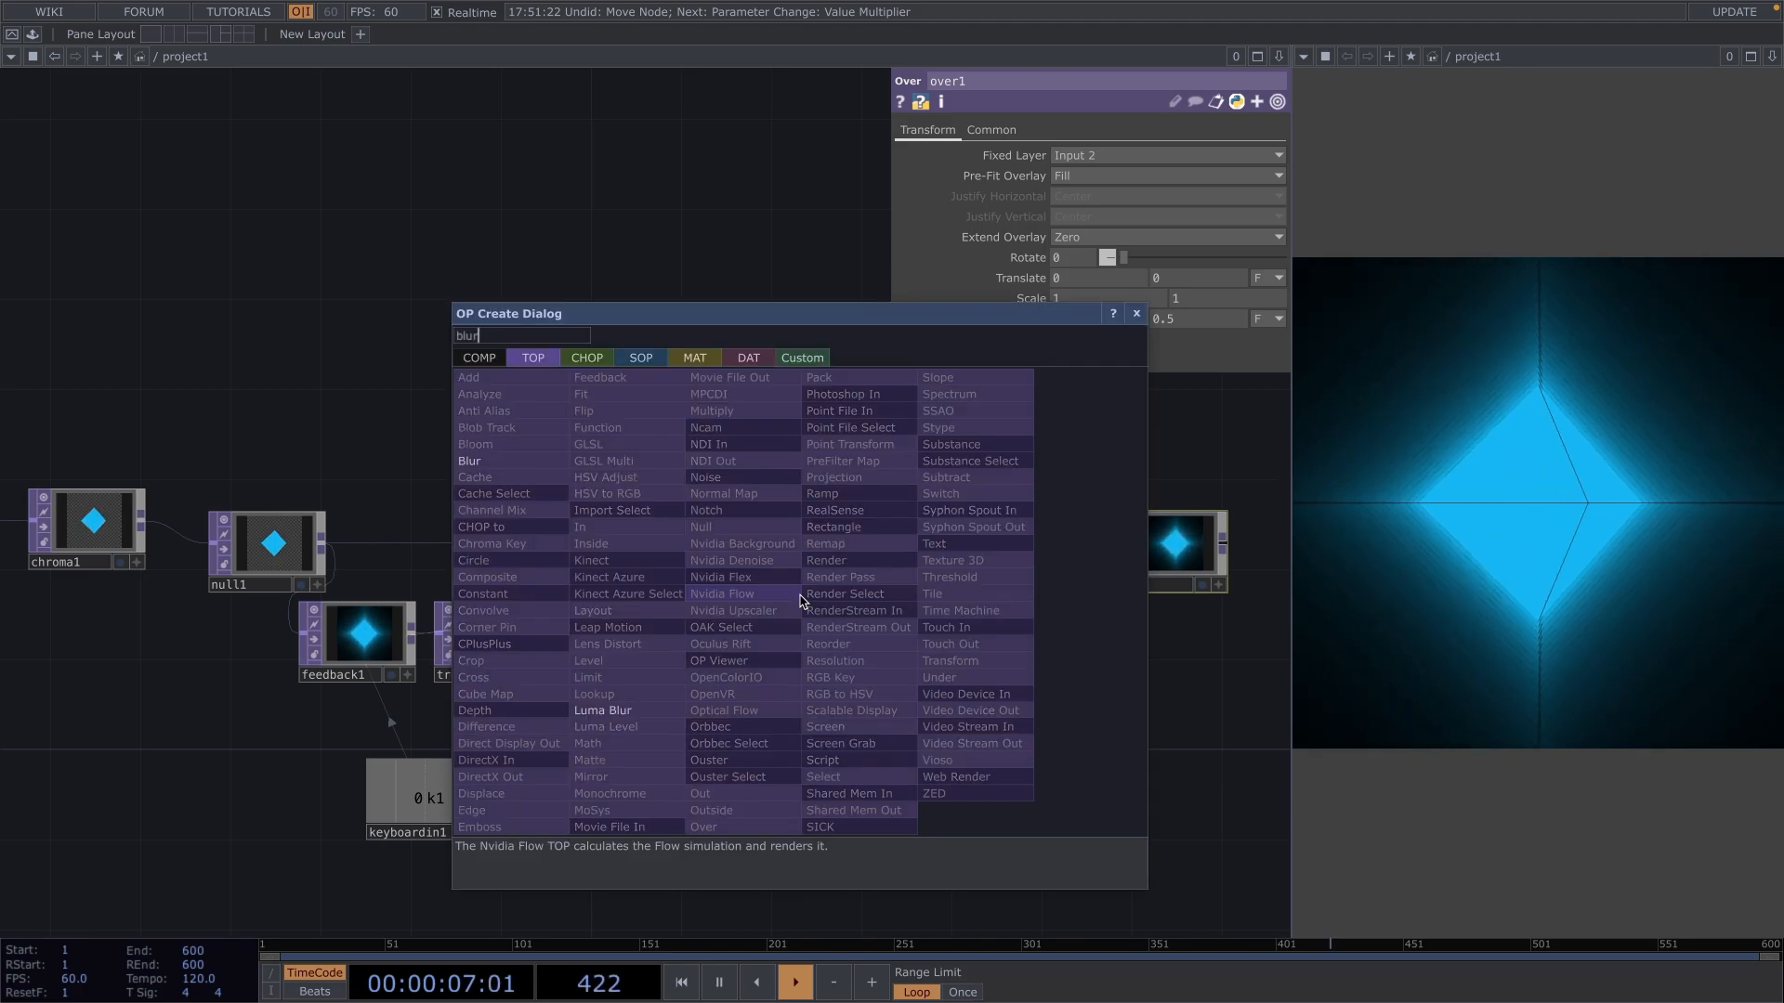
pyautogui.press('Return')
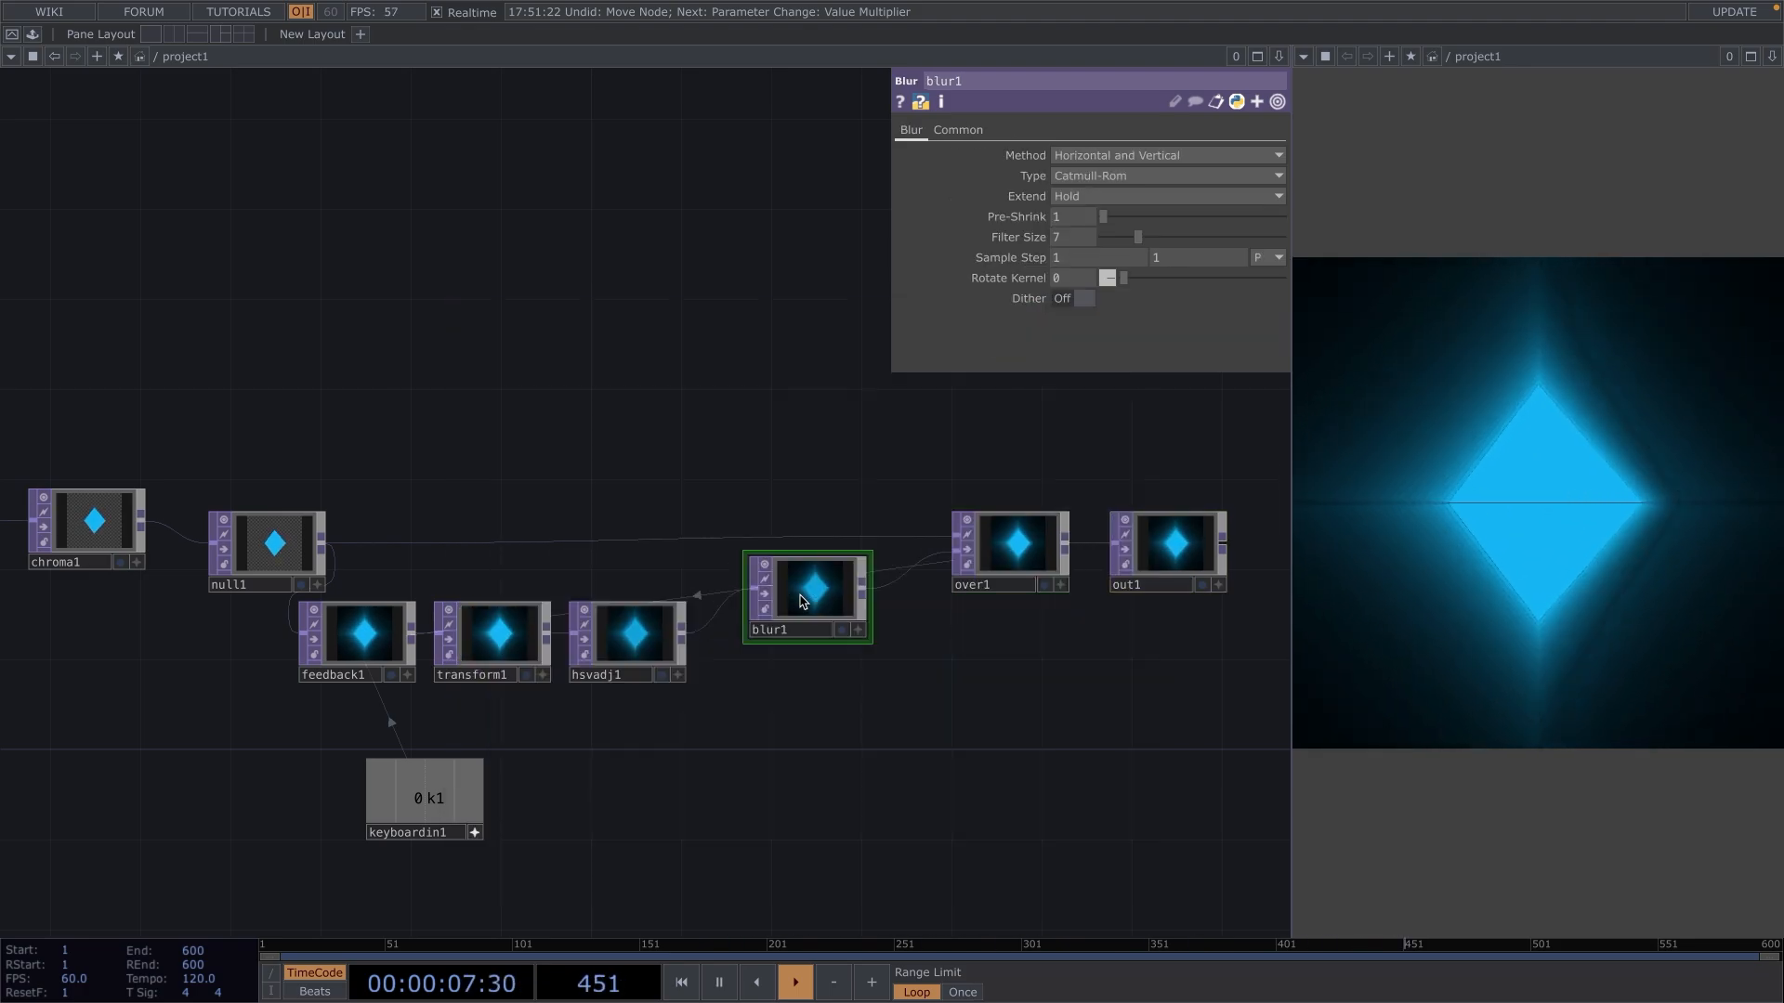
pyautogui.moveTo(801, 601); pyautogui.dragTo(771, 623)
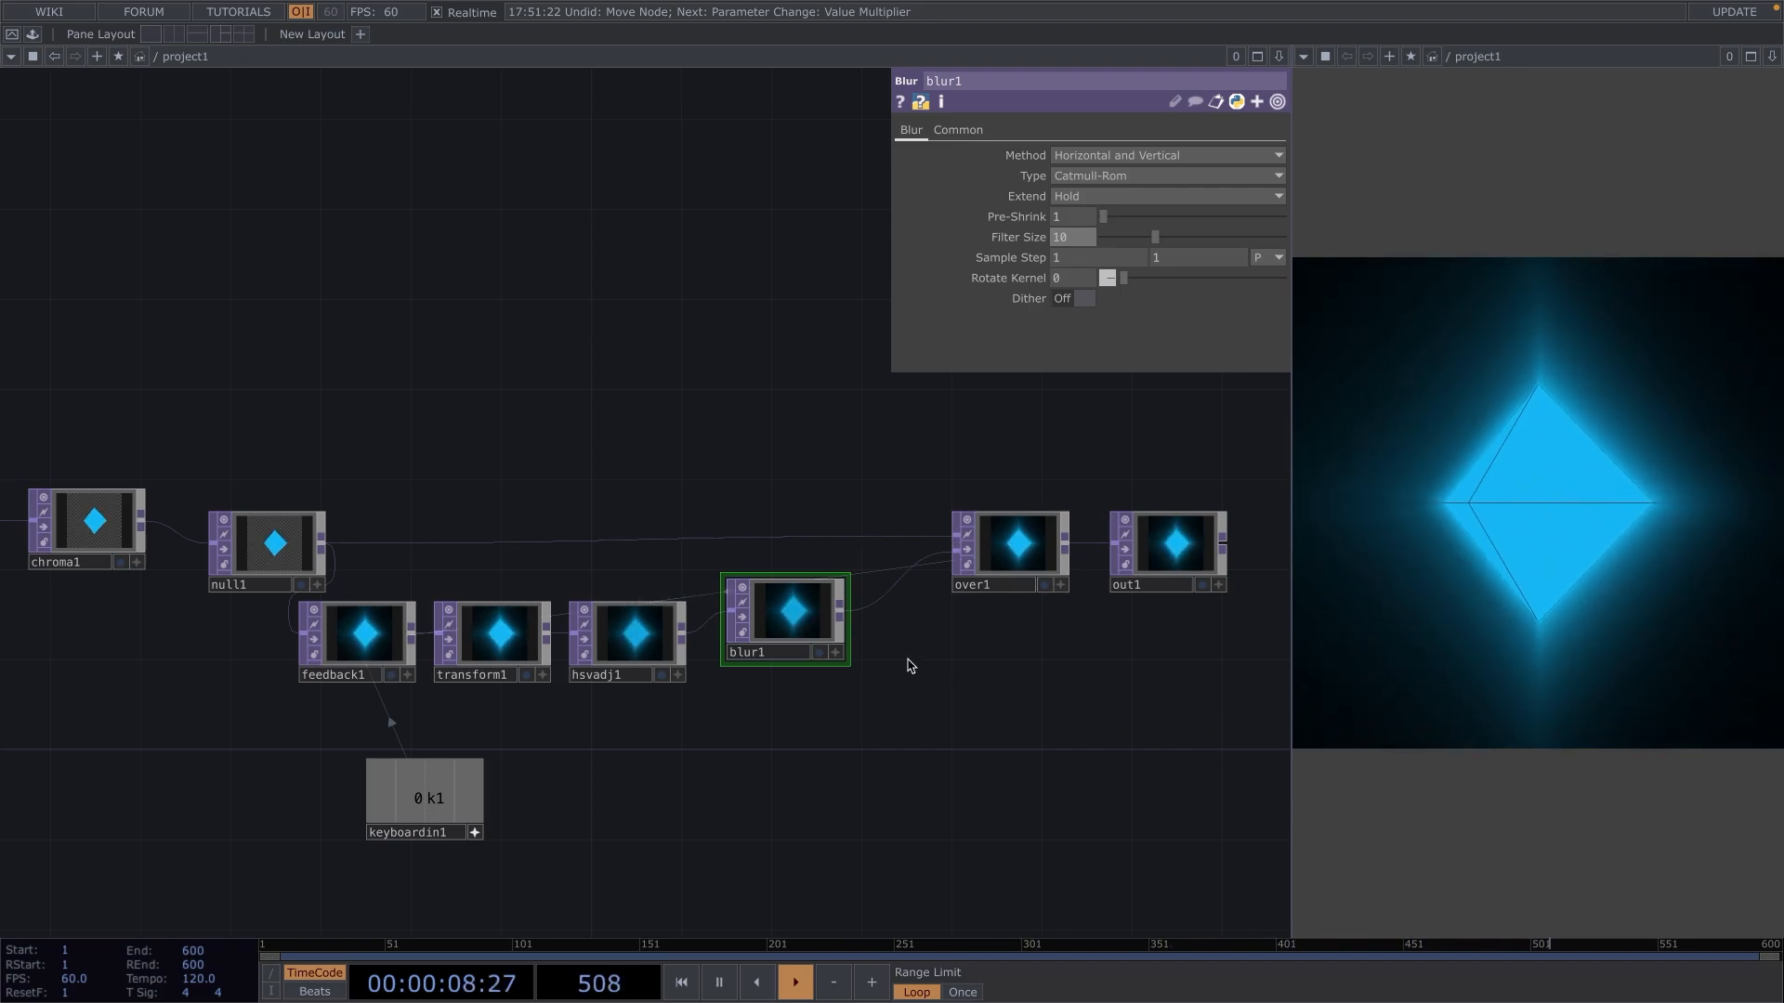
pyautogui.moveTo(778, 609); pyautogui.dragTo(764, 638)
# Move over1 and out1 farther away from blur1 and shift blur1 slightly closer to hsvadj1.
pyautogui.moveTo(1056, 733); pyautogui.dragTo(850, 742)
pyautogui.moveTo(790, 415); pyautogui.dragTo(1043, 605)
pyautogui.moveTo(808, 402); pyautogui.dragTo(1051, 705)
pyautogui.moveTo(839, 564); pyautogui.dragTo(973, 564)
pyautogui.moveTo(592, 653); pyautogui.dragTo(569, 653)
# Insert a Displace TOP on the wire between blur1 and over1 and align it beside blur1.
pyautogui.rightClick(683, 639)
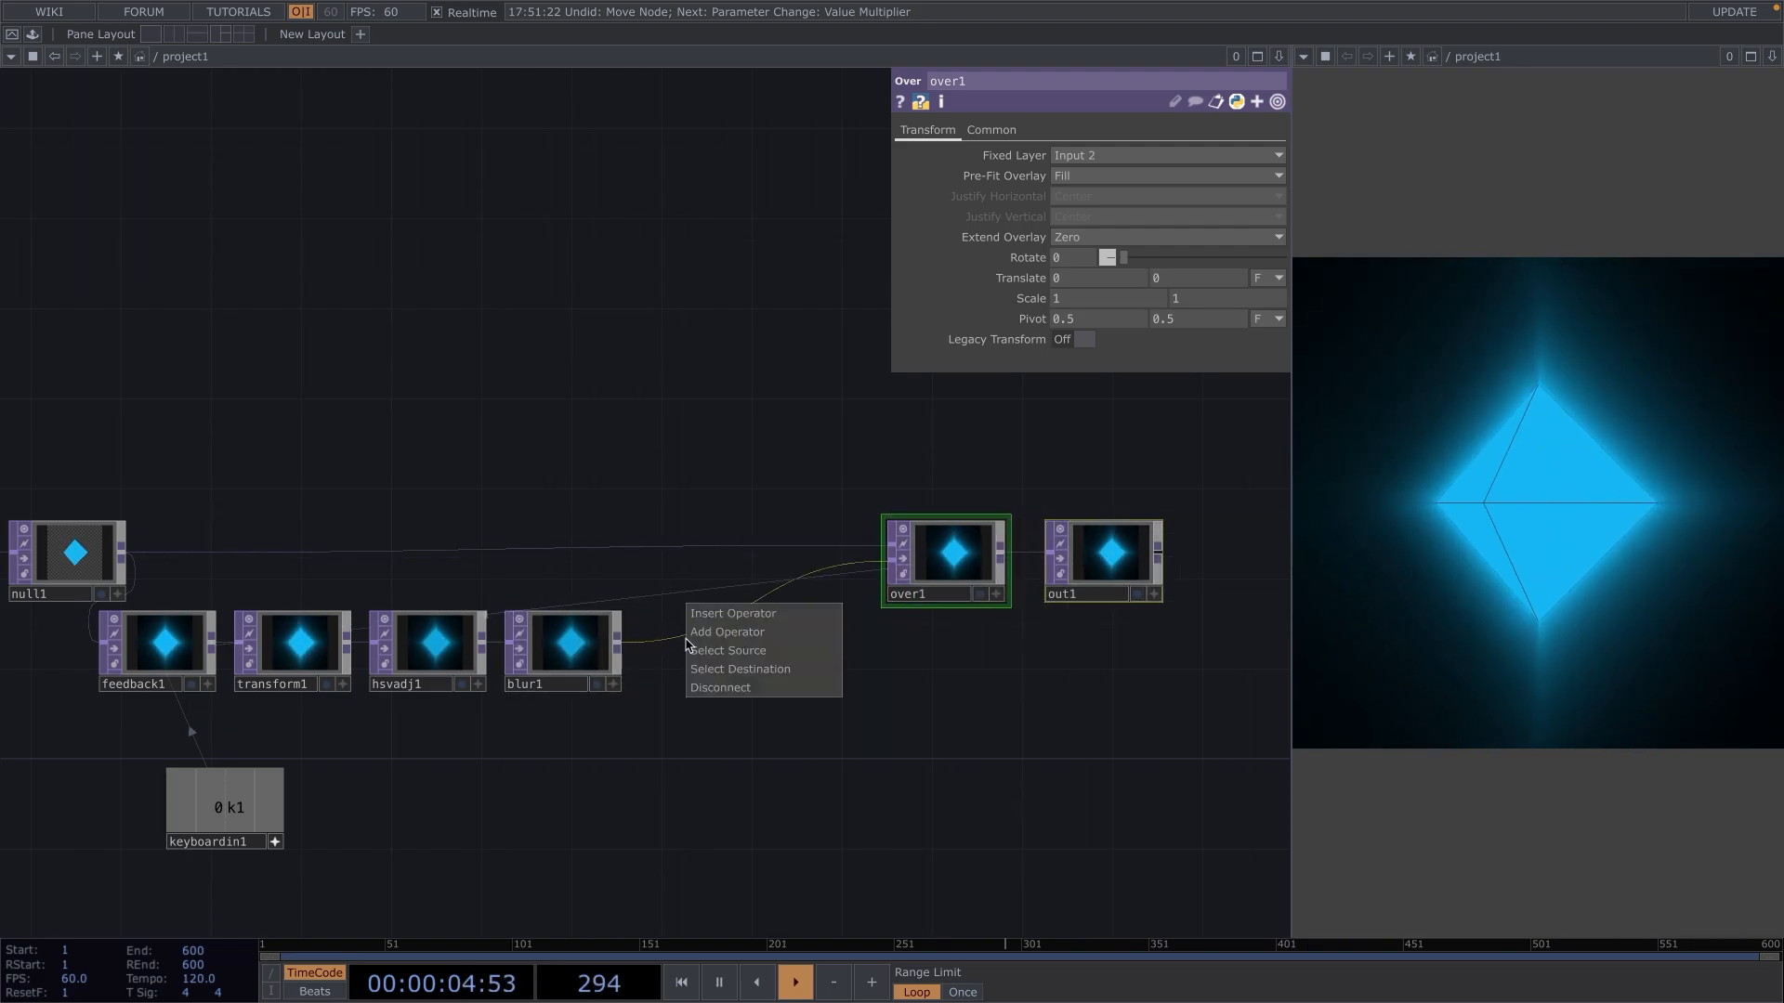
pyautogui.click(708, 627)
pyautogui.write('displac')
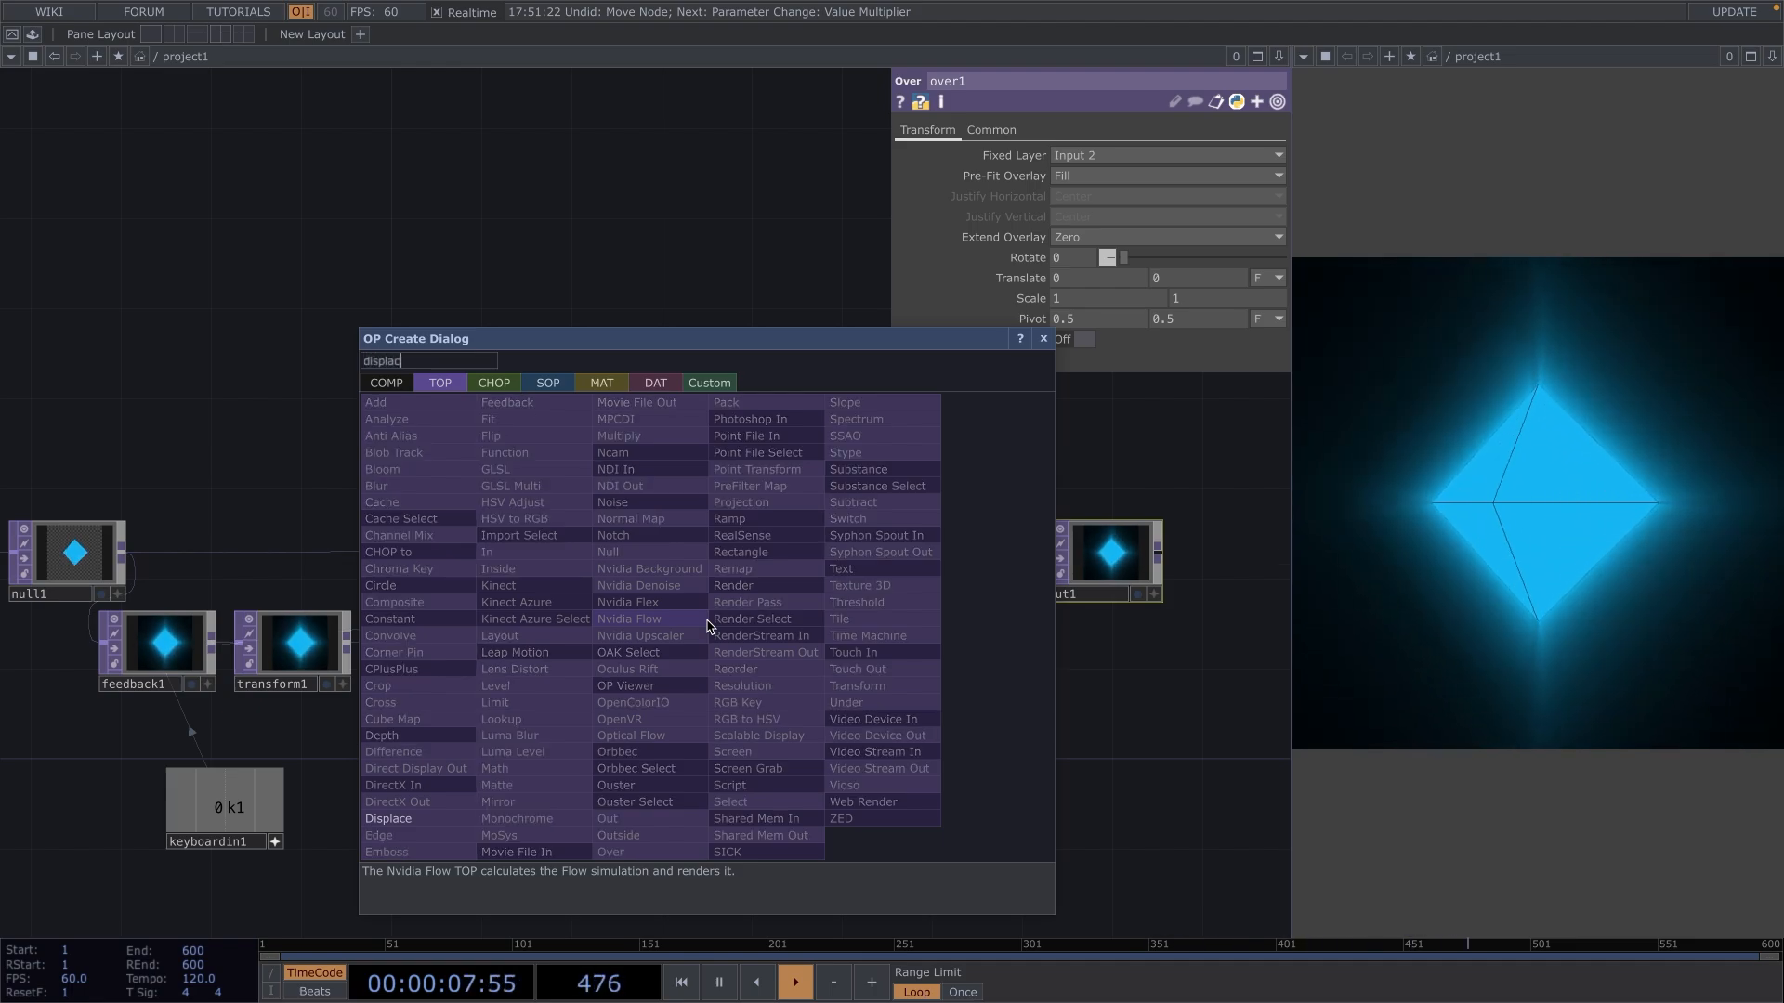
pyautogui.press('Return')
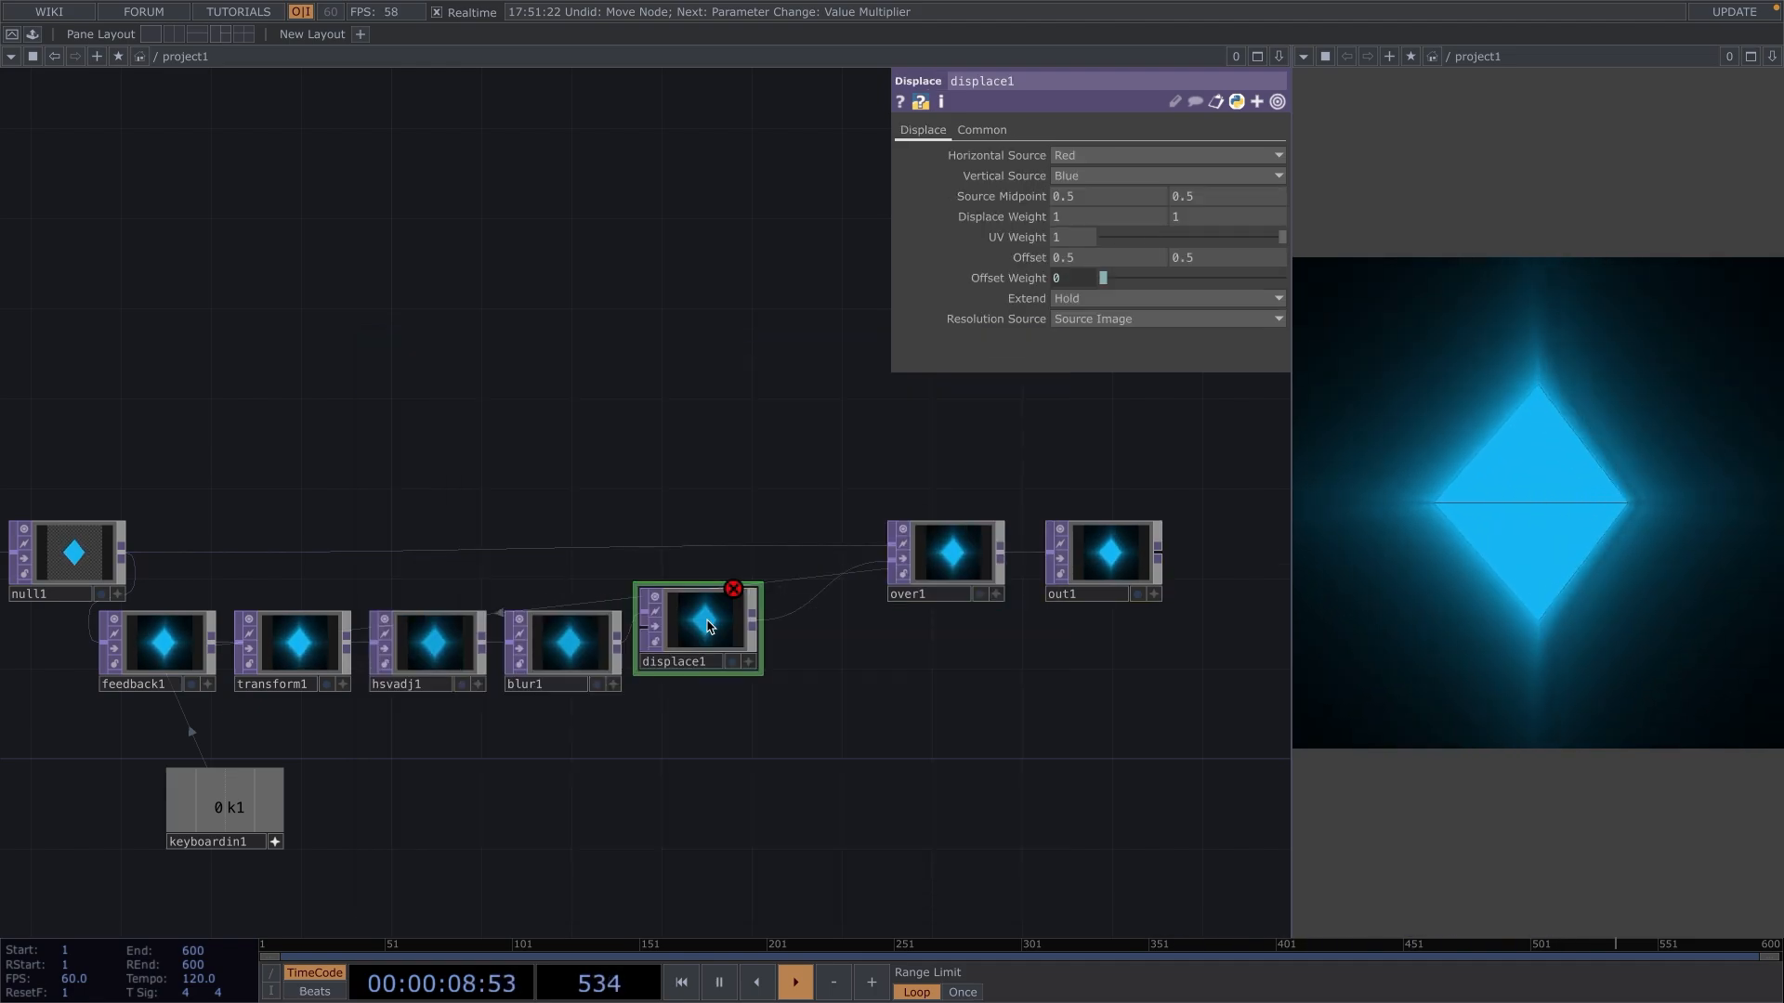
pyautogui.moveTo(708, 626); pyautogui.dragTo(733, 637)
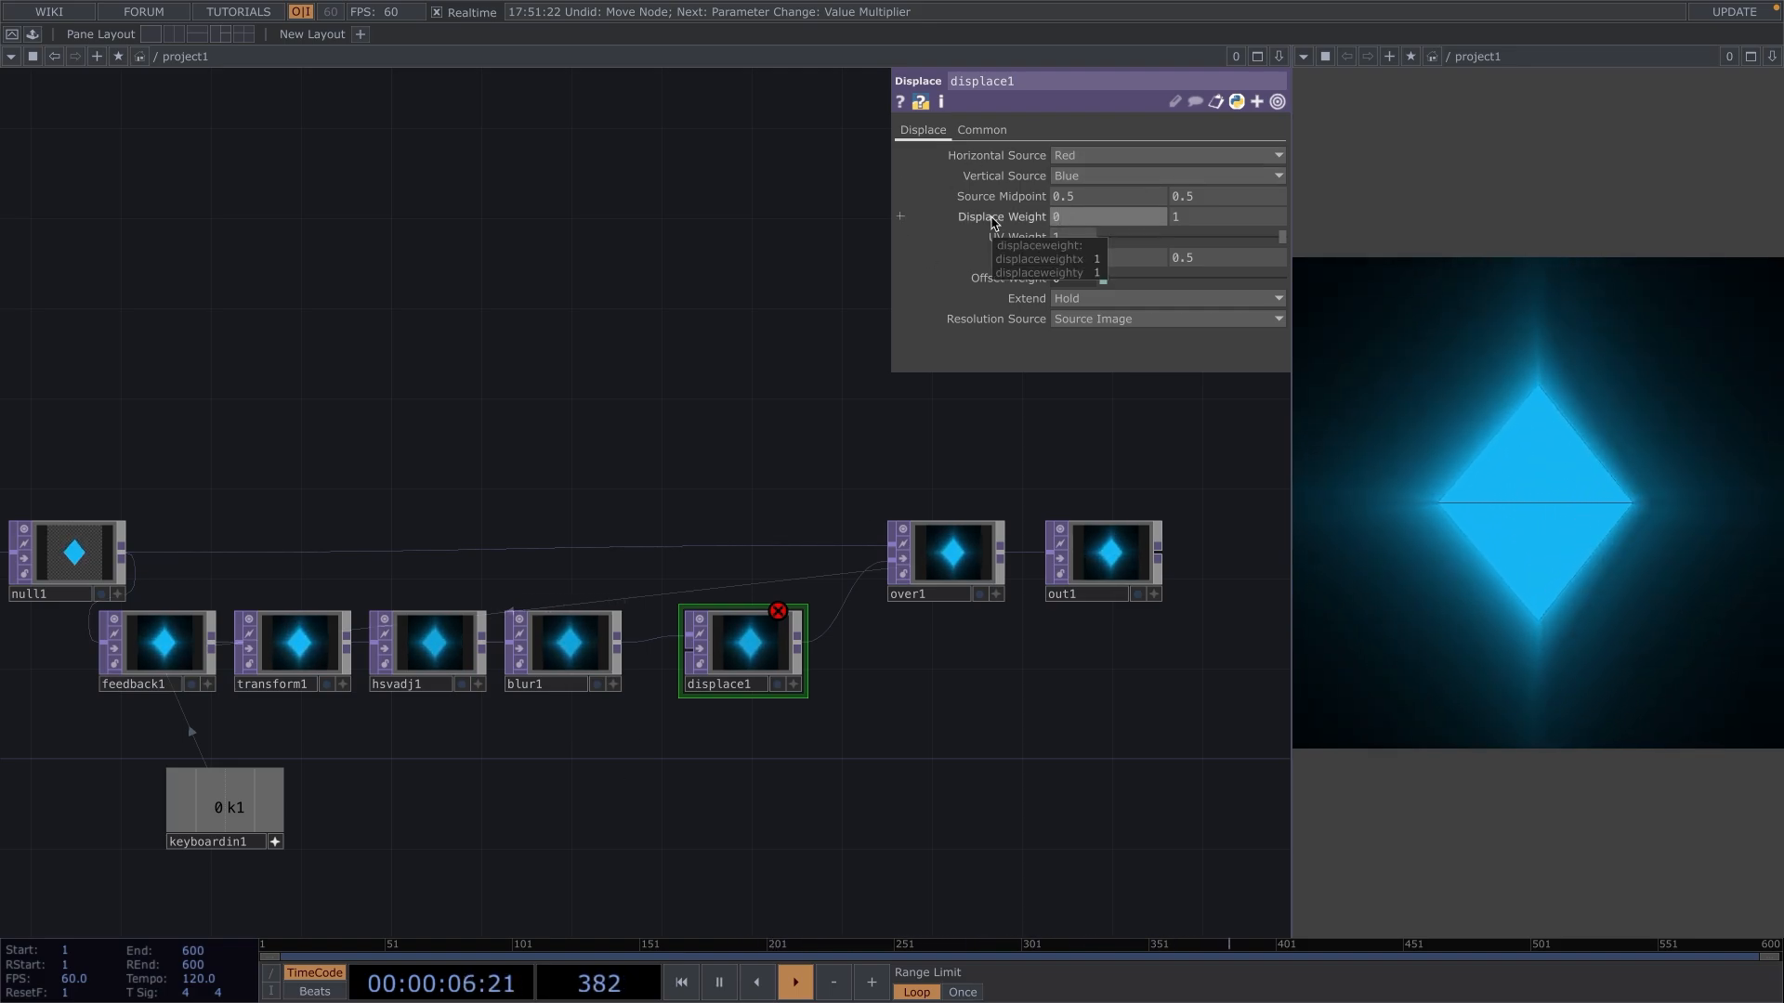
# Set both Displace Weight values of displace1 to 0.006.
pyautogui.write('0.006')
pyautogui.click(1226, 219)
pyautogui.write('0.006')
pyautogui.press('Return')
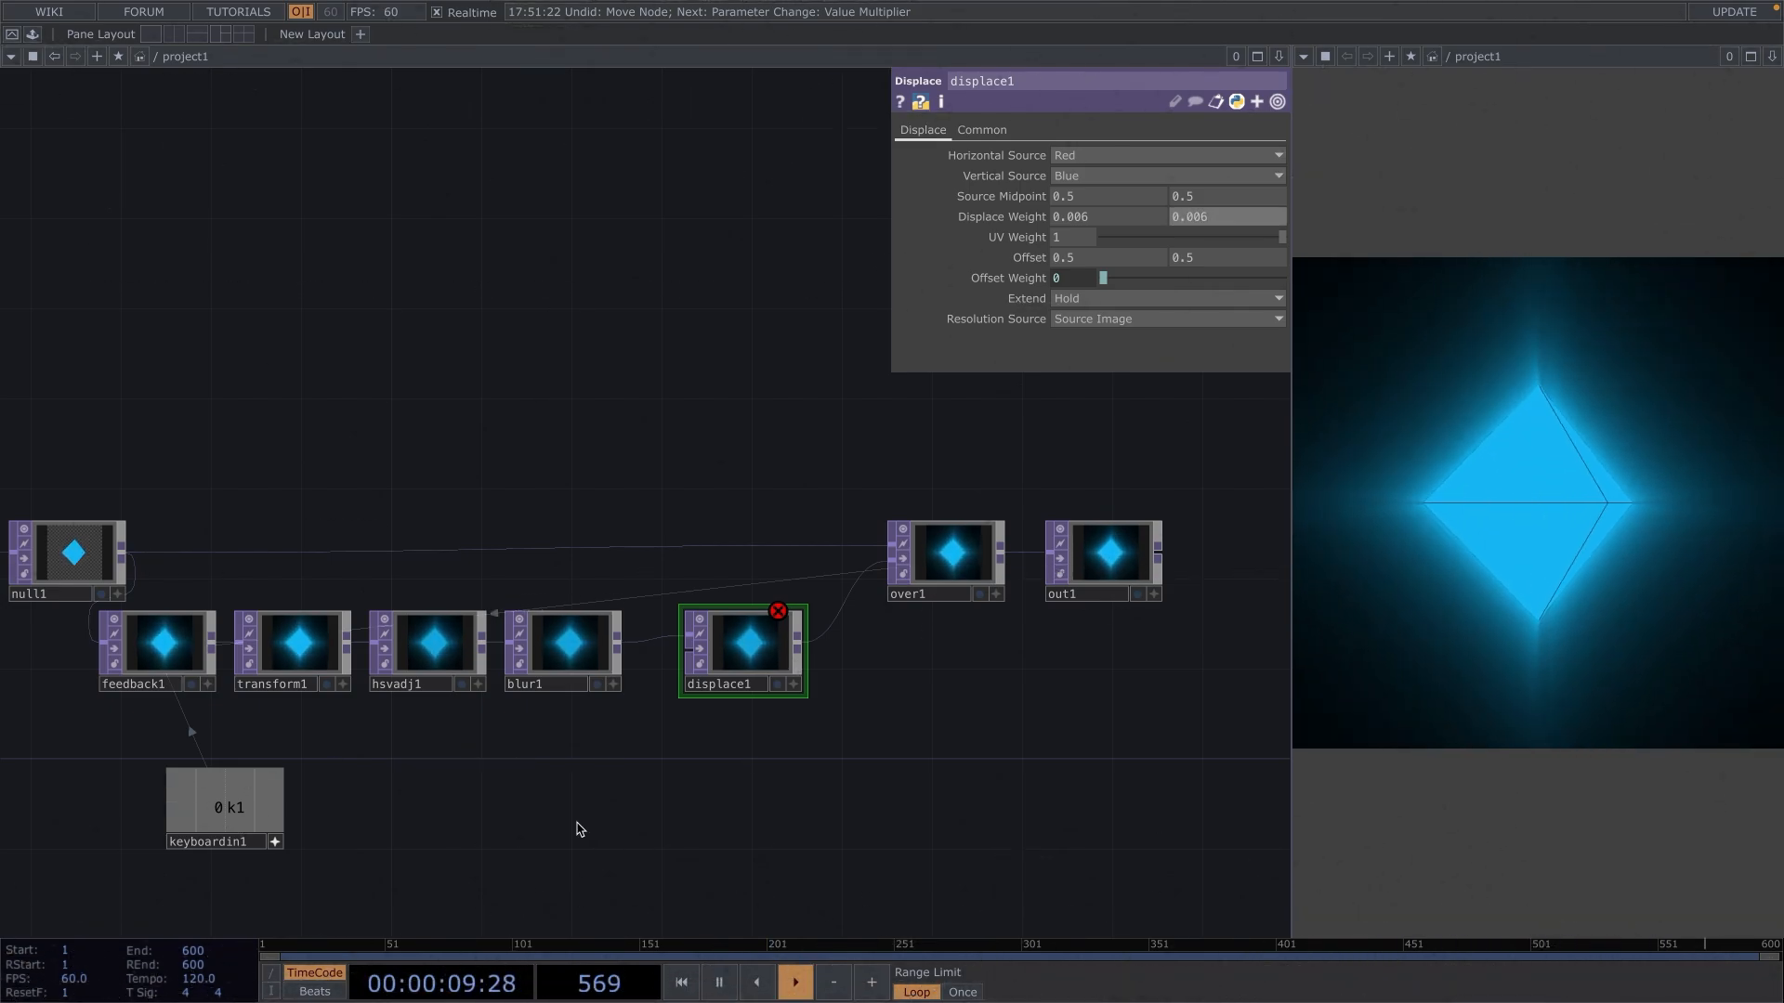
# Add a Noise TOP below blur1 and displace1, fed by blur1 and wired into displace1's second input, and enlarge its node slightly.
pyautogui.press('Tab')
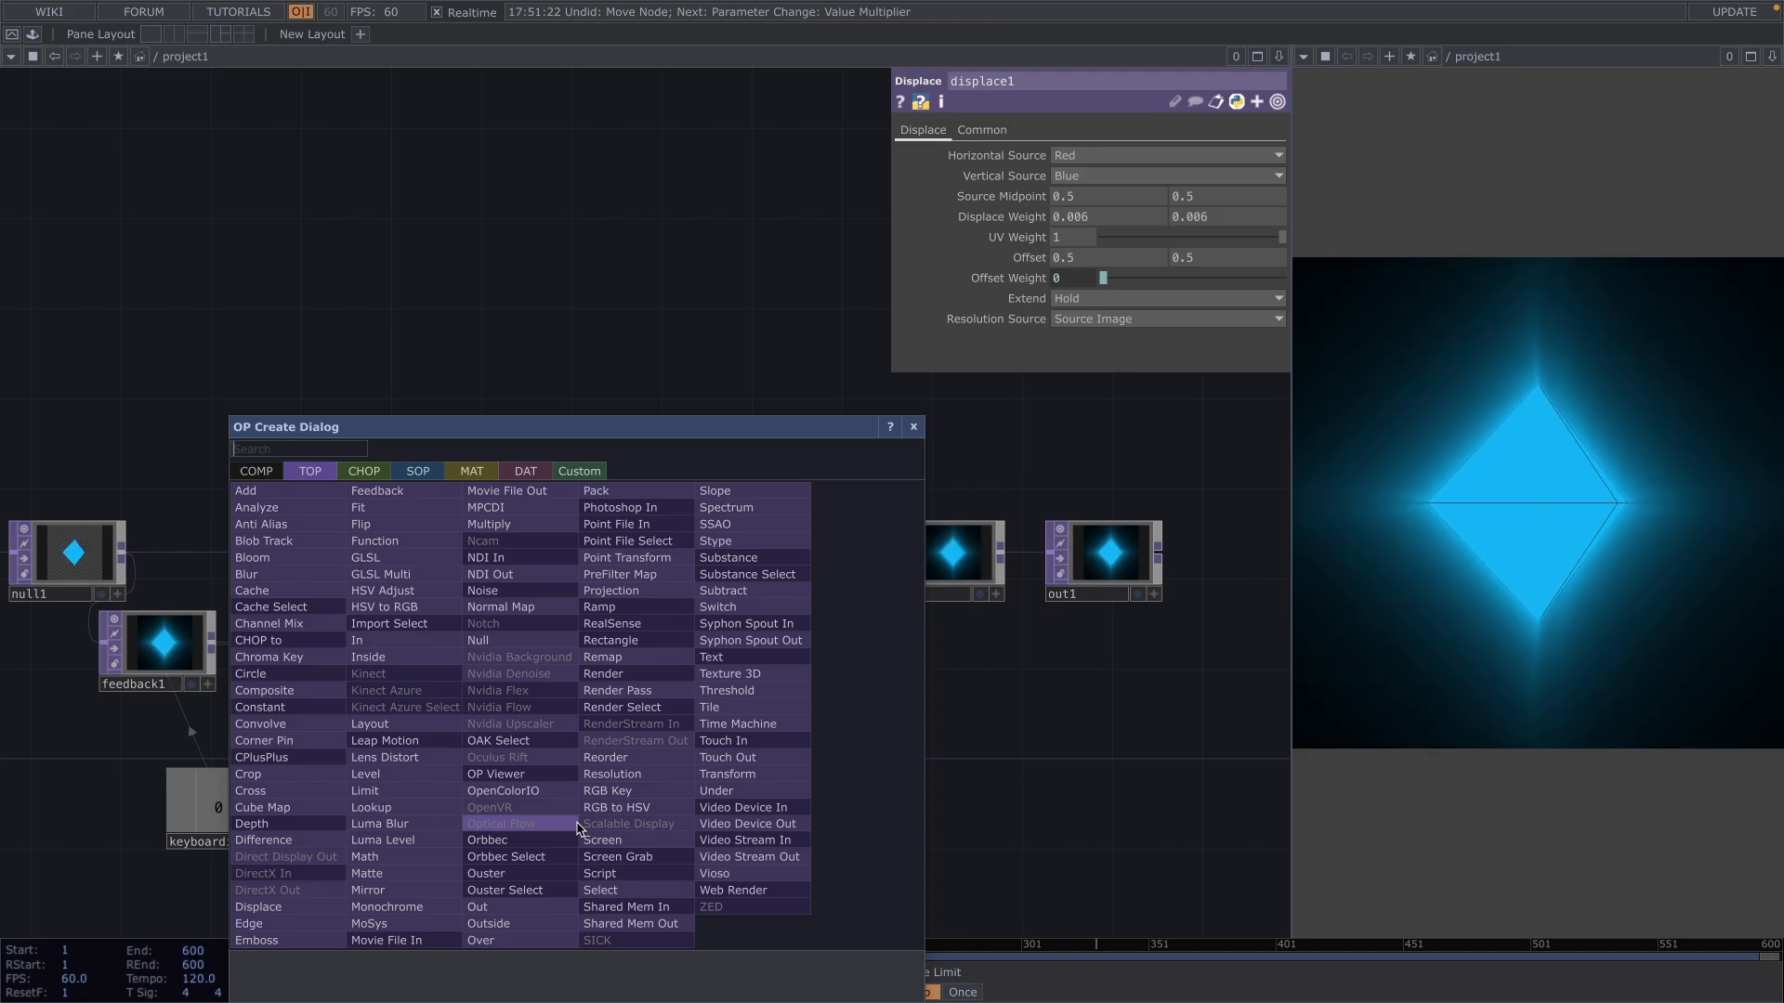
pyautogui.write('noise')
pyautogui.press('Return')
pyautogui.click(577, 827)
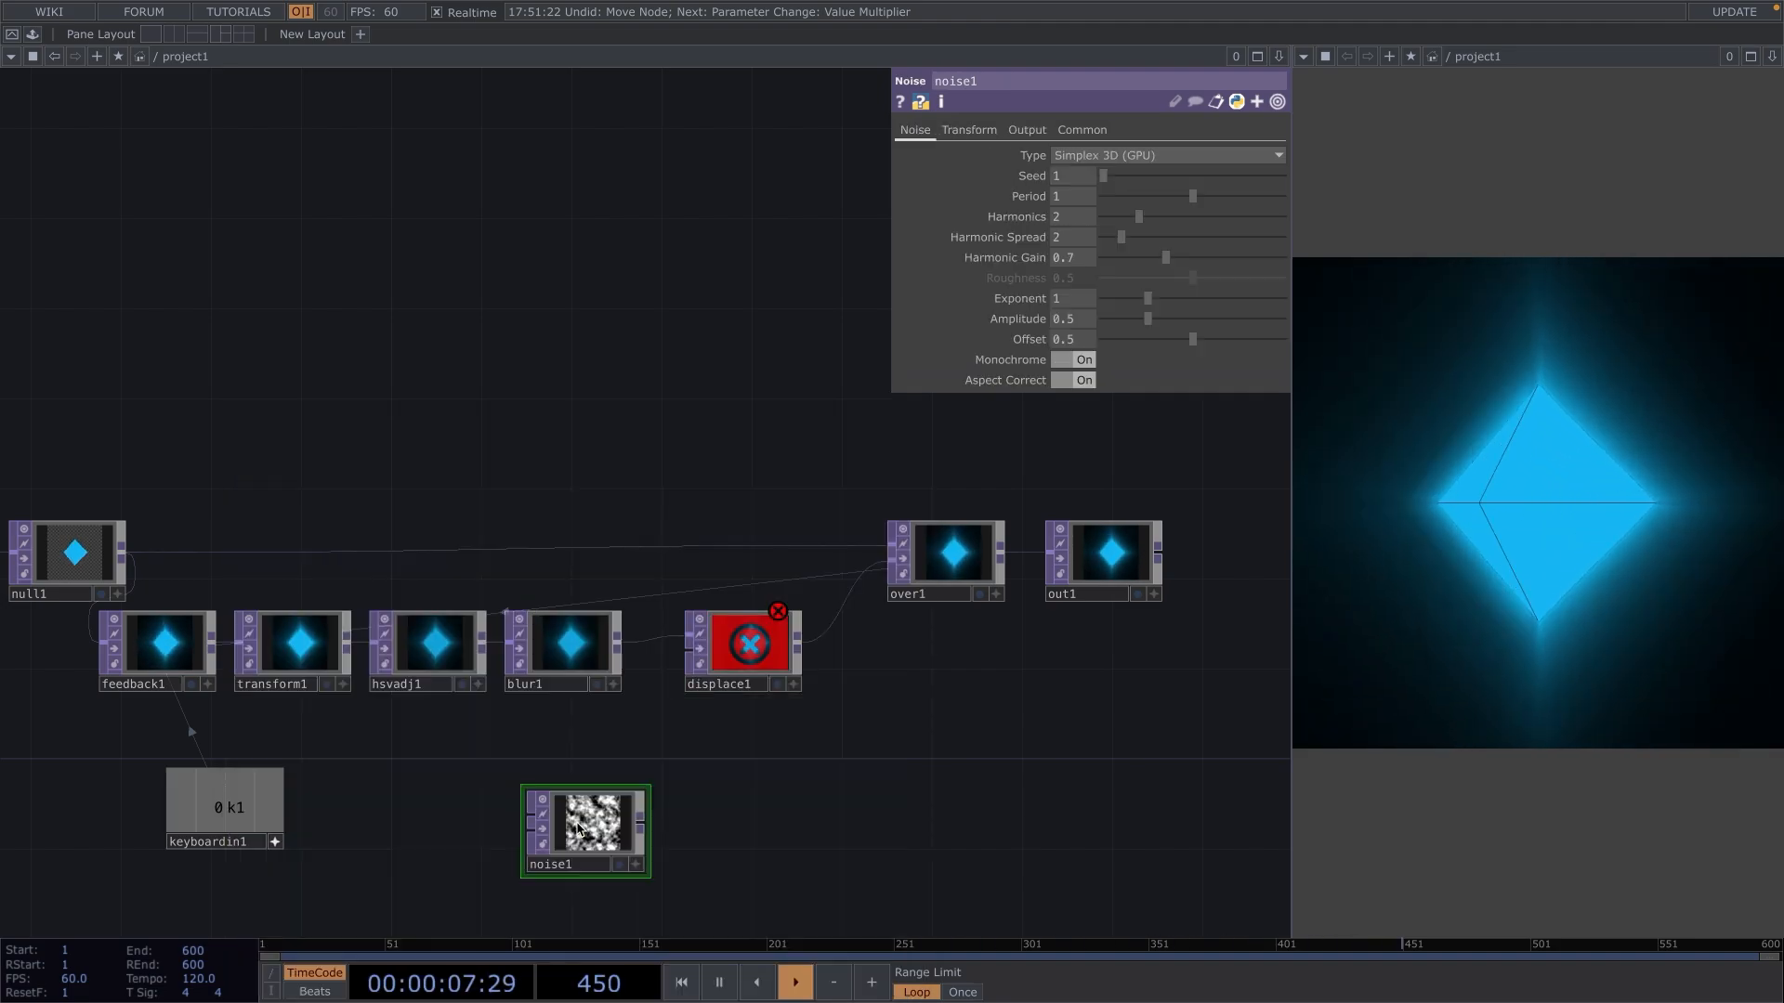
pyautogui.moveTo(577, 827); pyautogui.dragTo(689, 804)
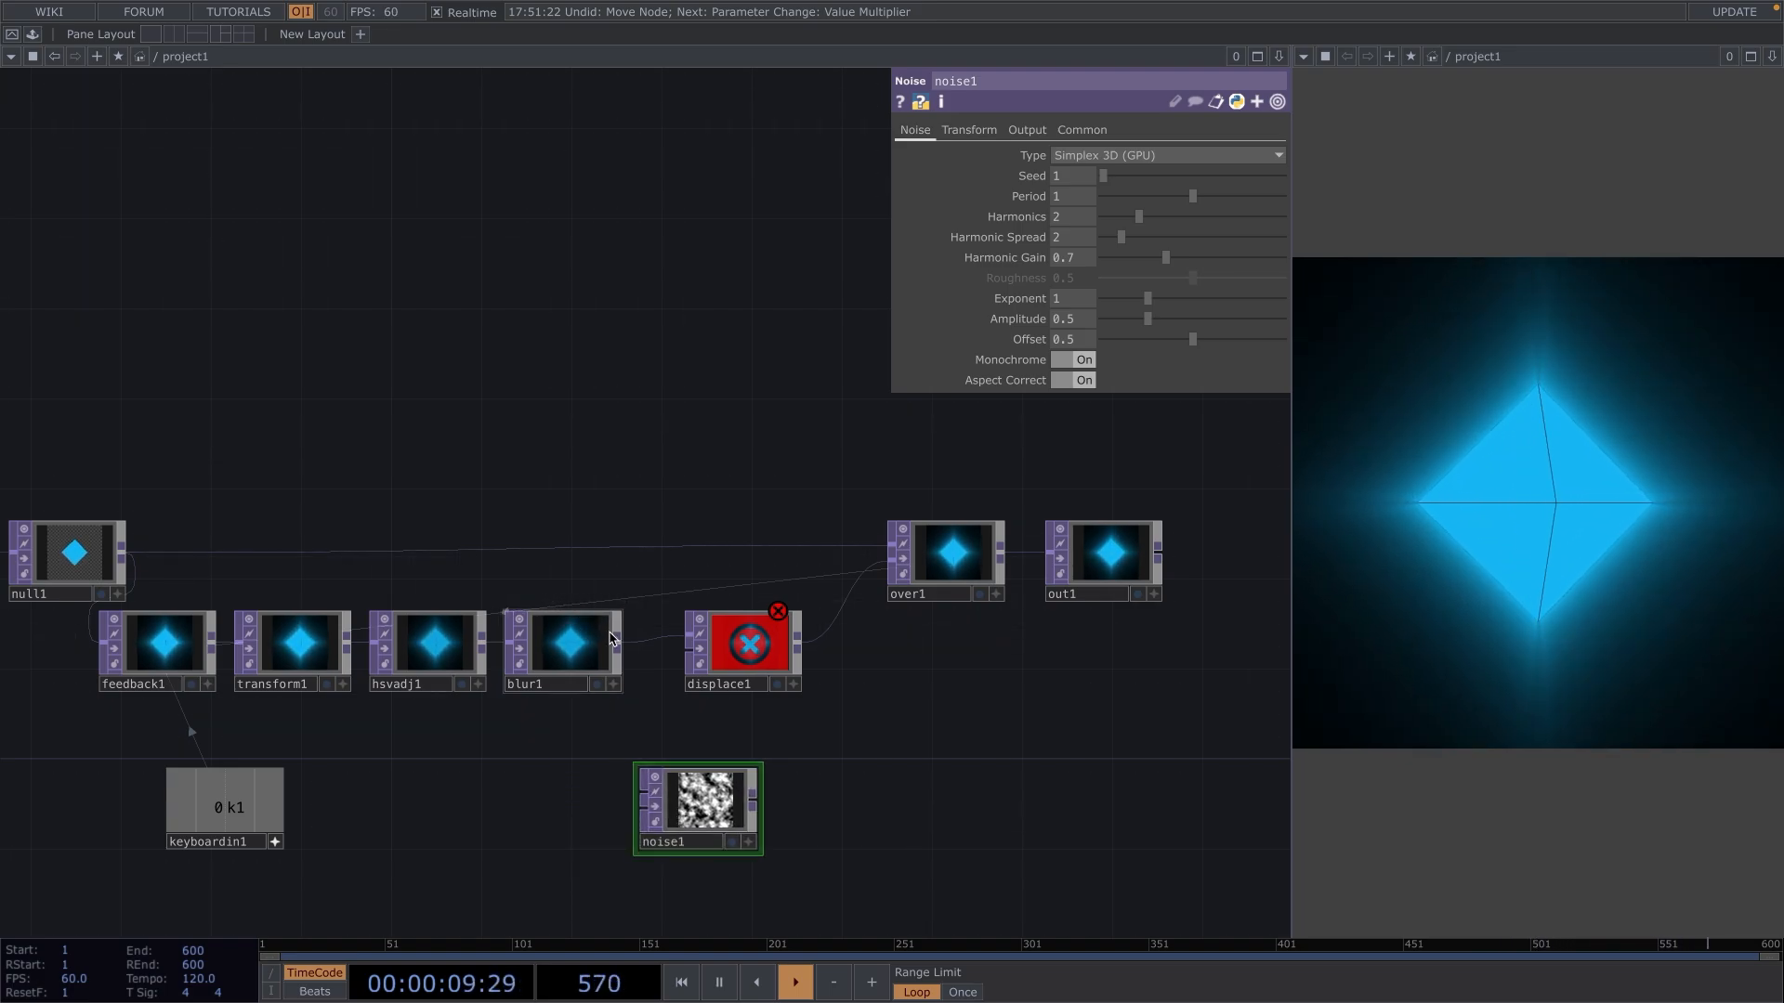
pyautogui.moveTo(620, 647)
pyautogui.mouseDown()
pyautogui.moveTo(565, 790)
pyautogui.moveTo(749, 787)
pyautogui.moveTo(687, 706)
pyautogui.moveTo(692, 655)
pyautogui.mouseUp()
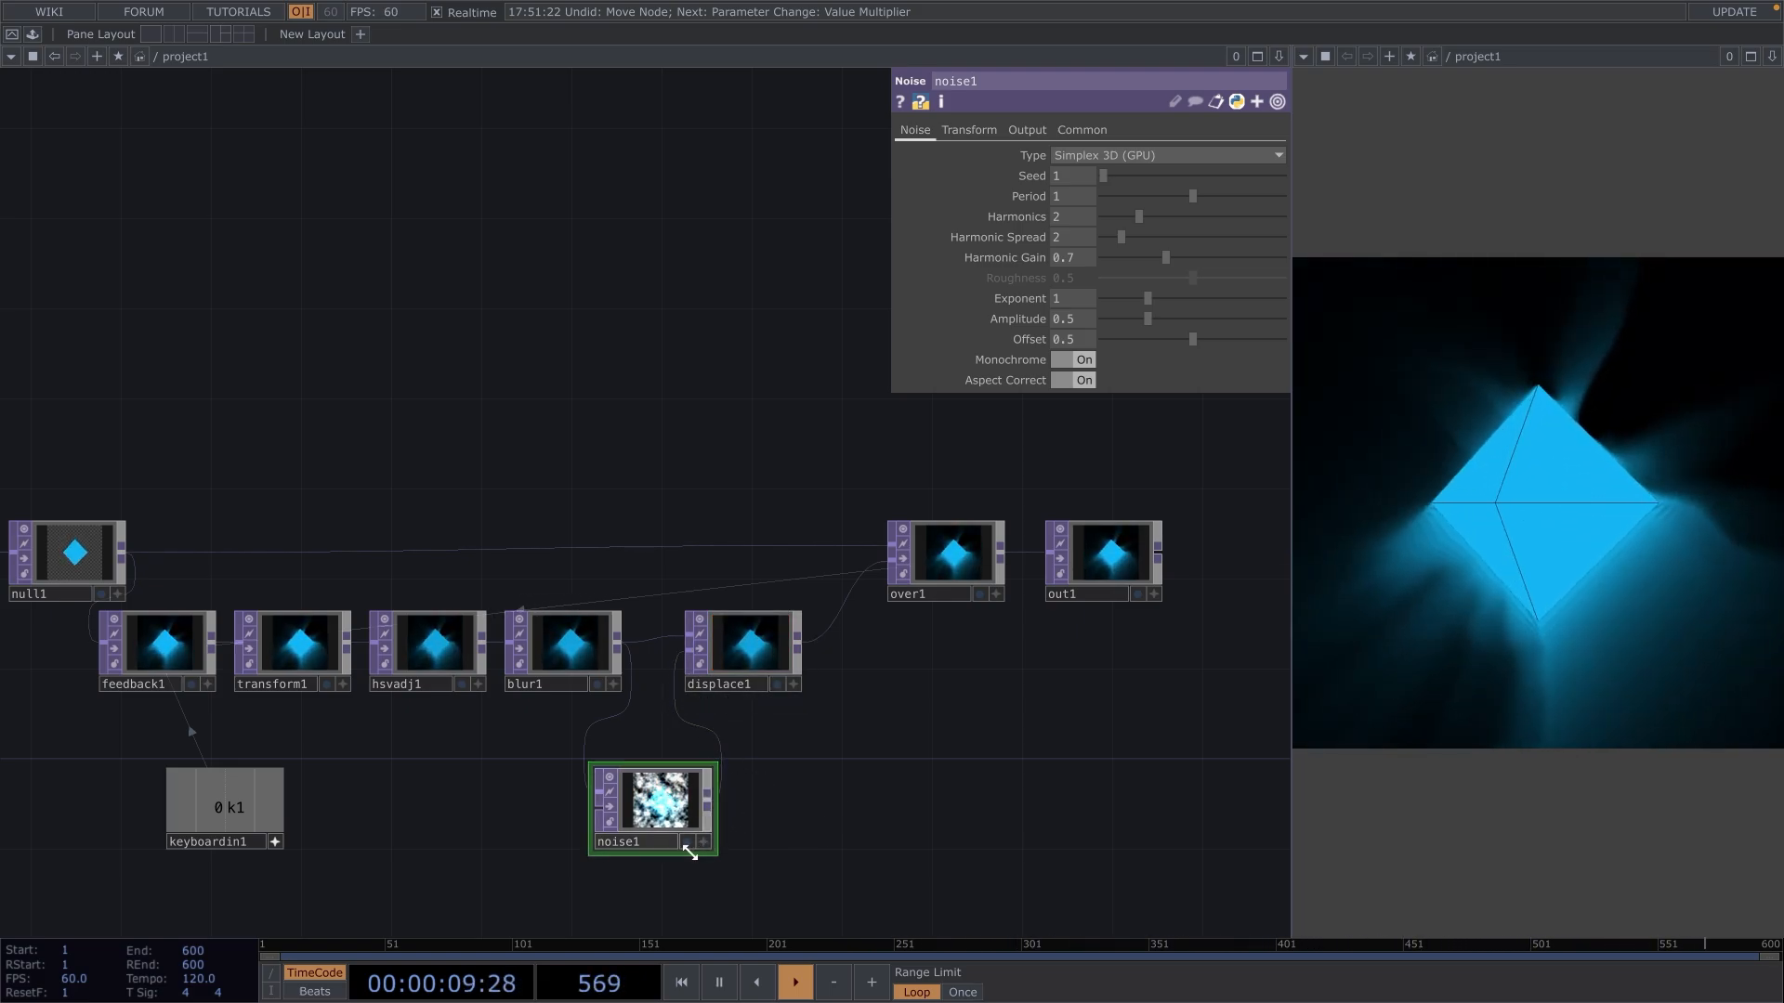
pyautogui.moveTo(689, 852); pyautogui.dragTo(686, 845)
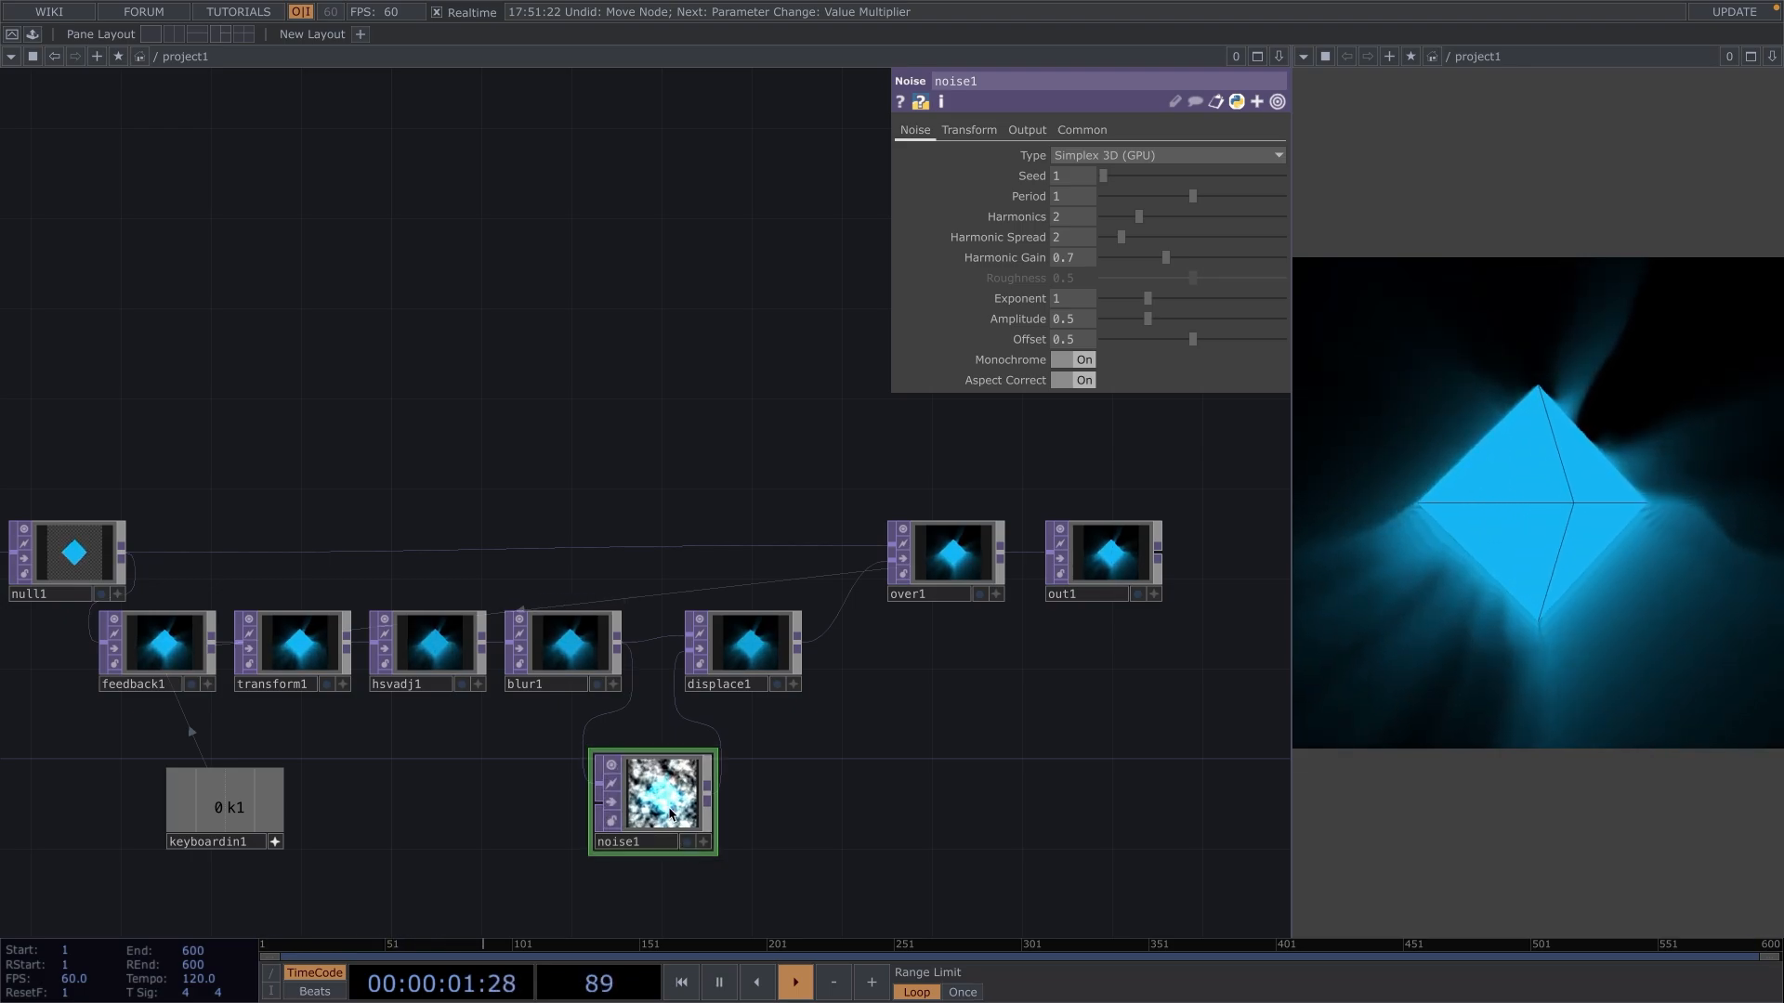
# Turn off Monochrome on noise1 and animate its Translate Z with the expression absTime.seconds * 0.1.
pyautogui.click(1075, 361)
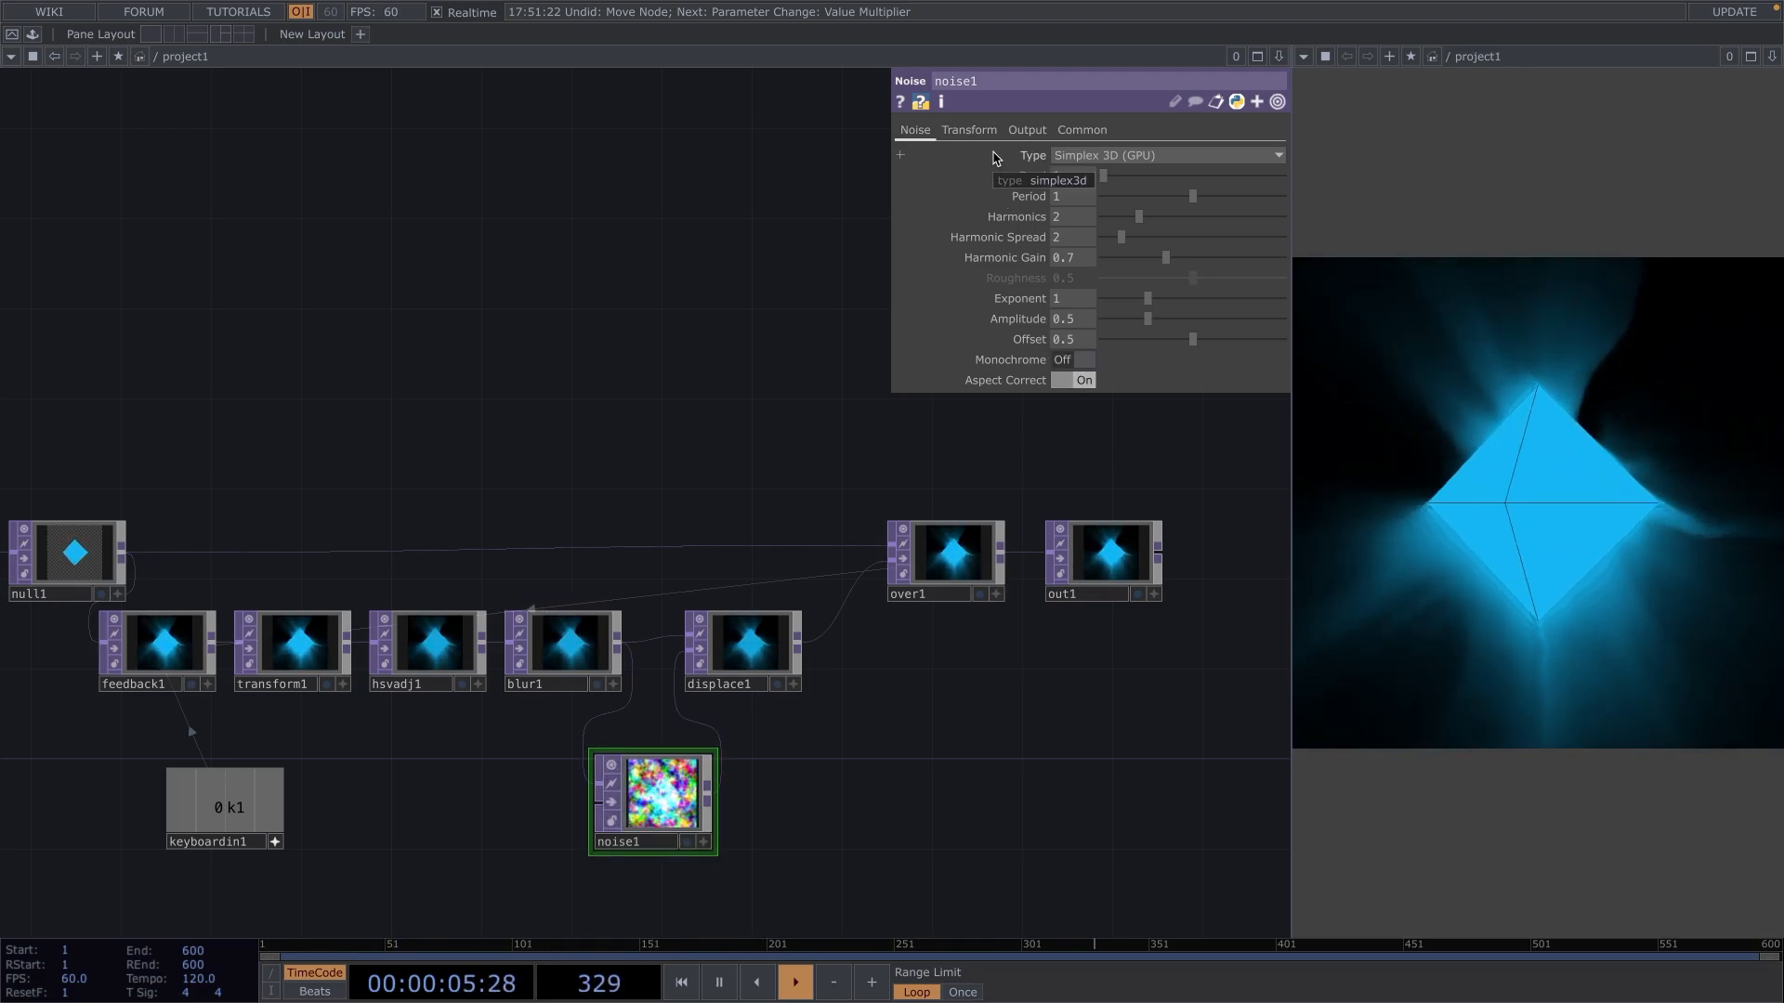
pyautogui.click(969, 130)
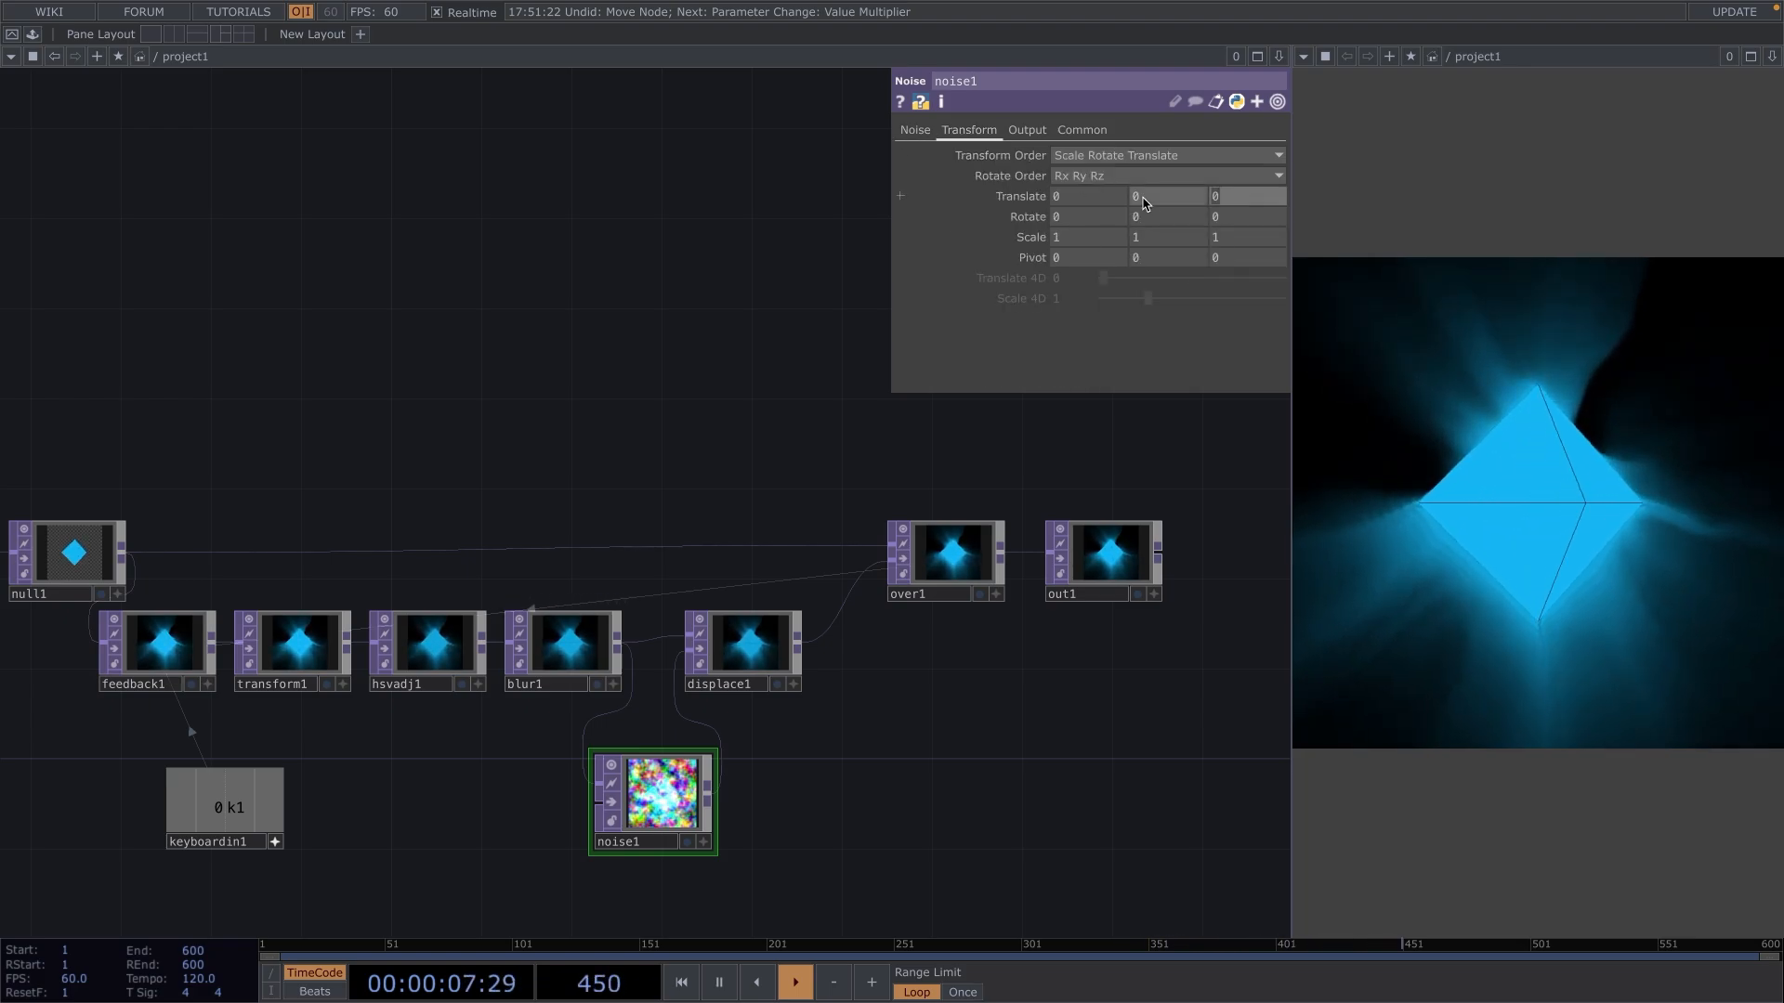
pyautogui.write('a')
pyautogui.write('bstT')
pyautogui.write('ime.se')
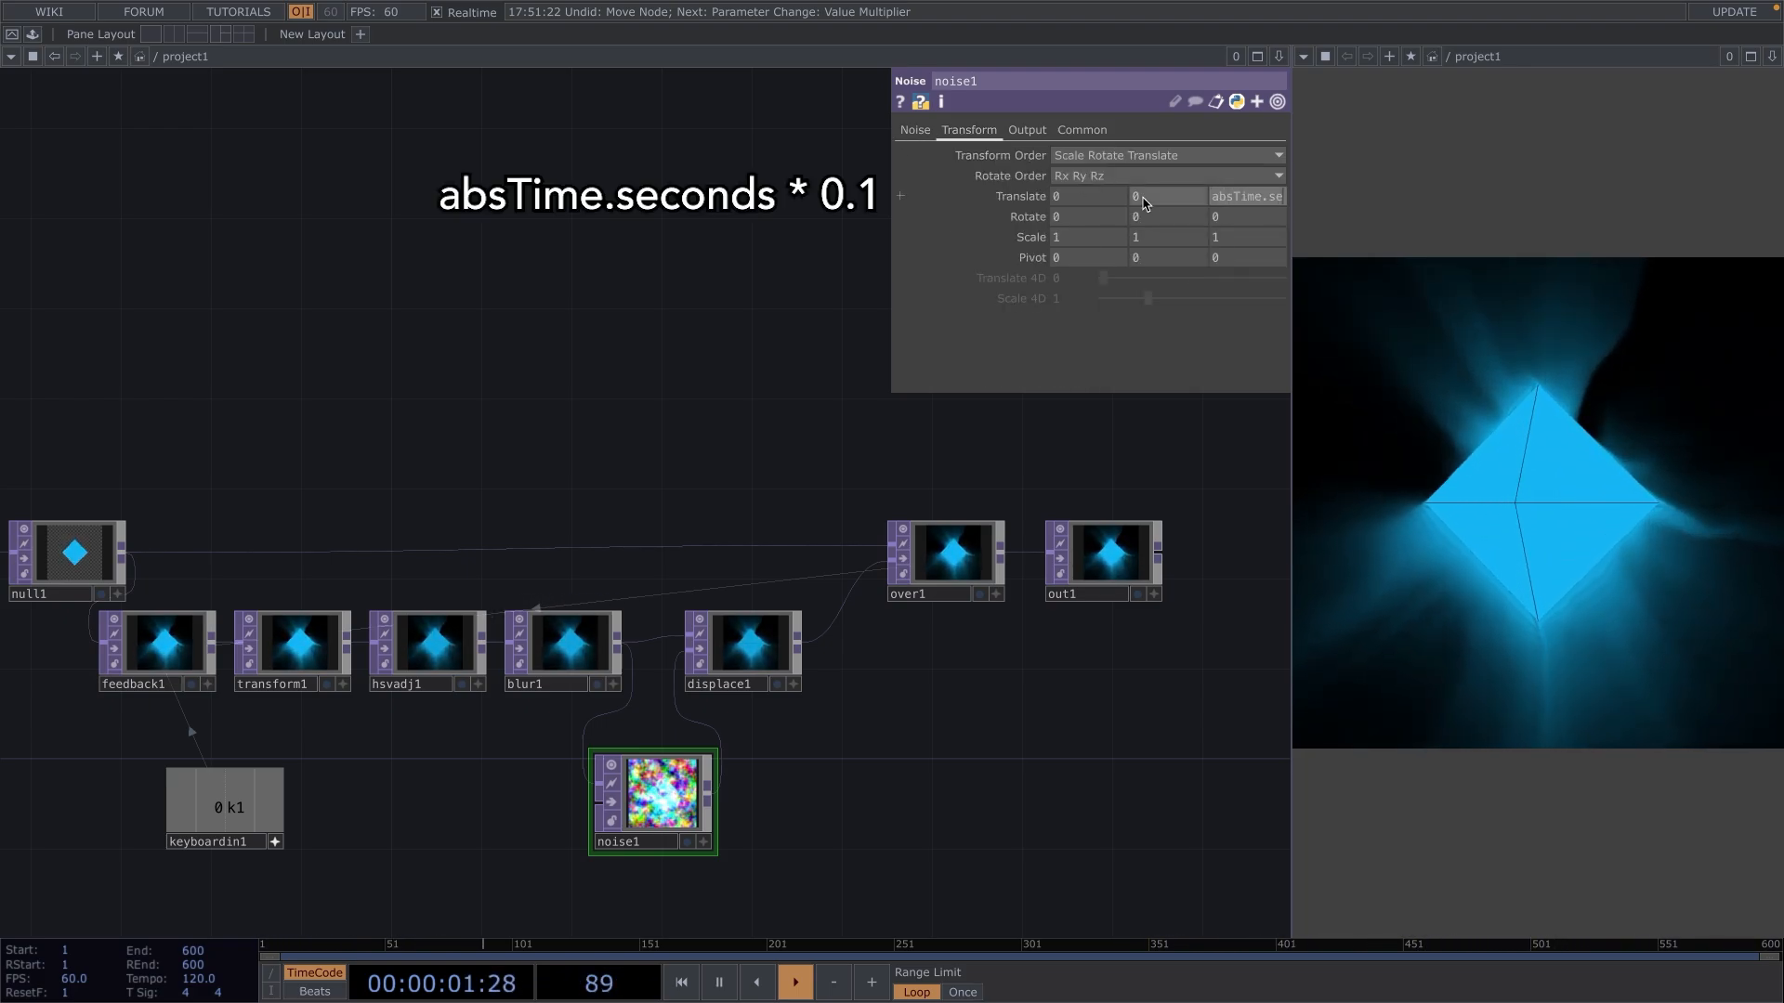
pyautogui.write('conds ')
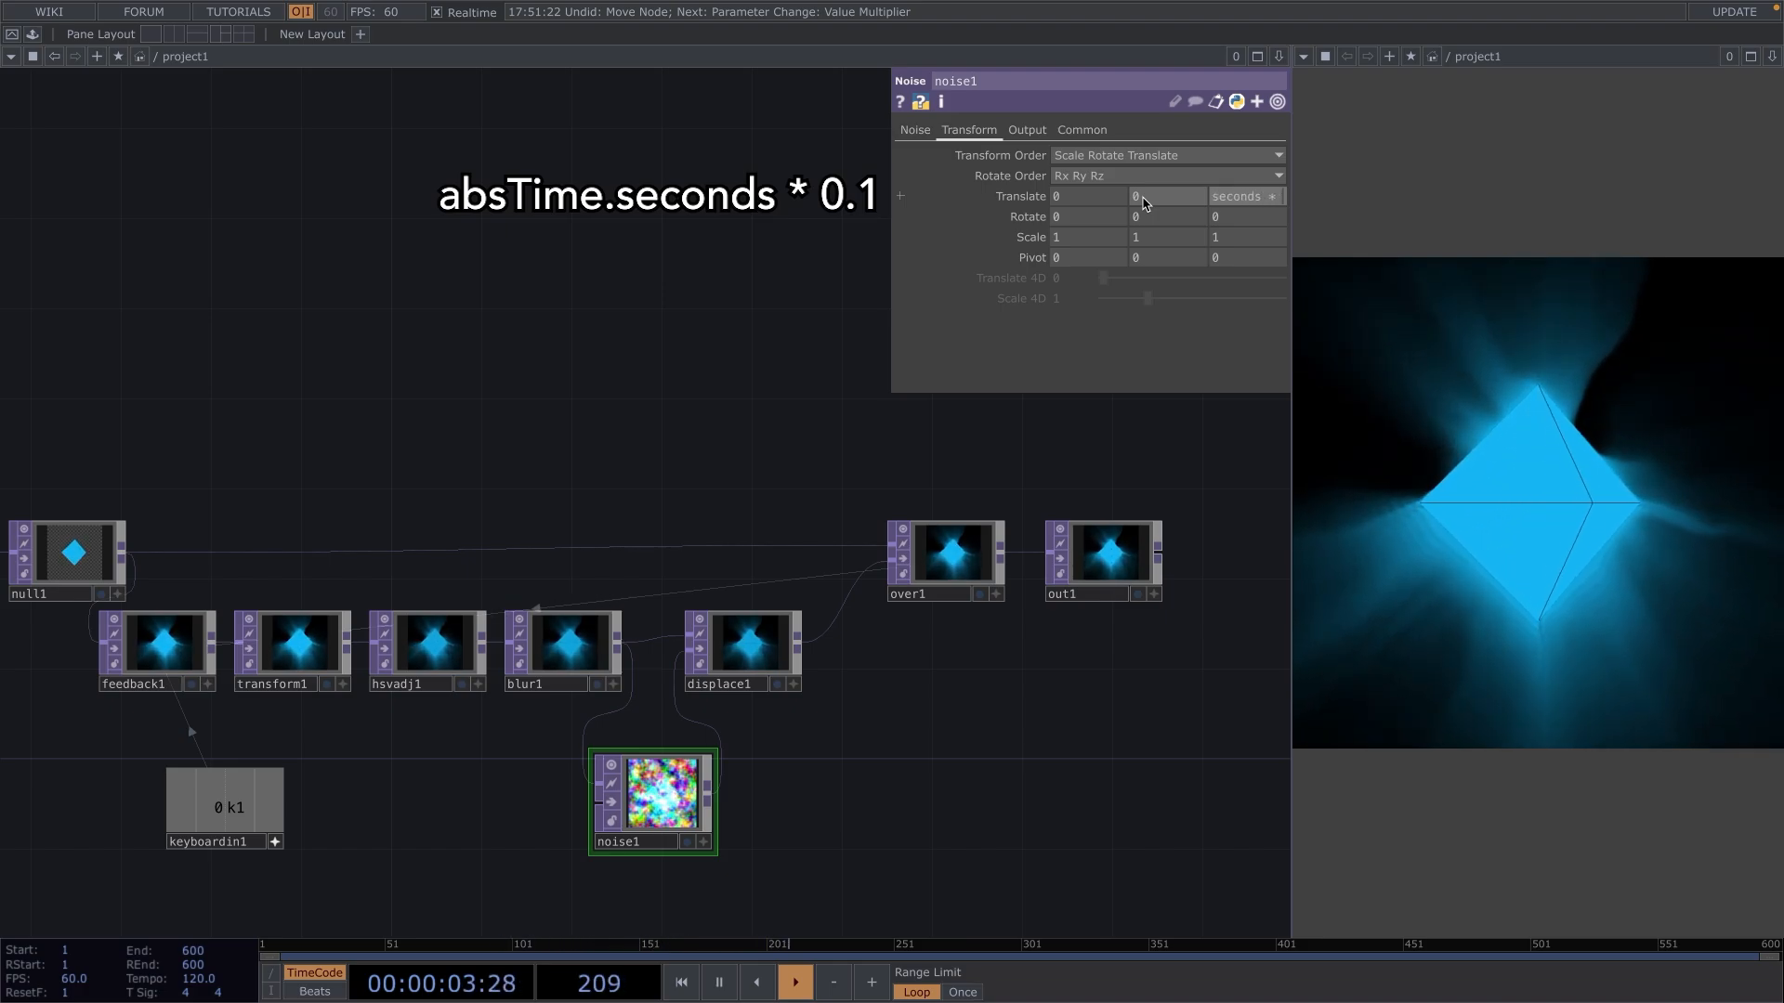
pyautogui.write('* 0.1')
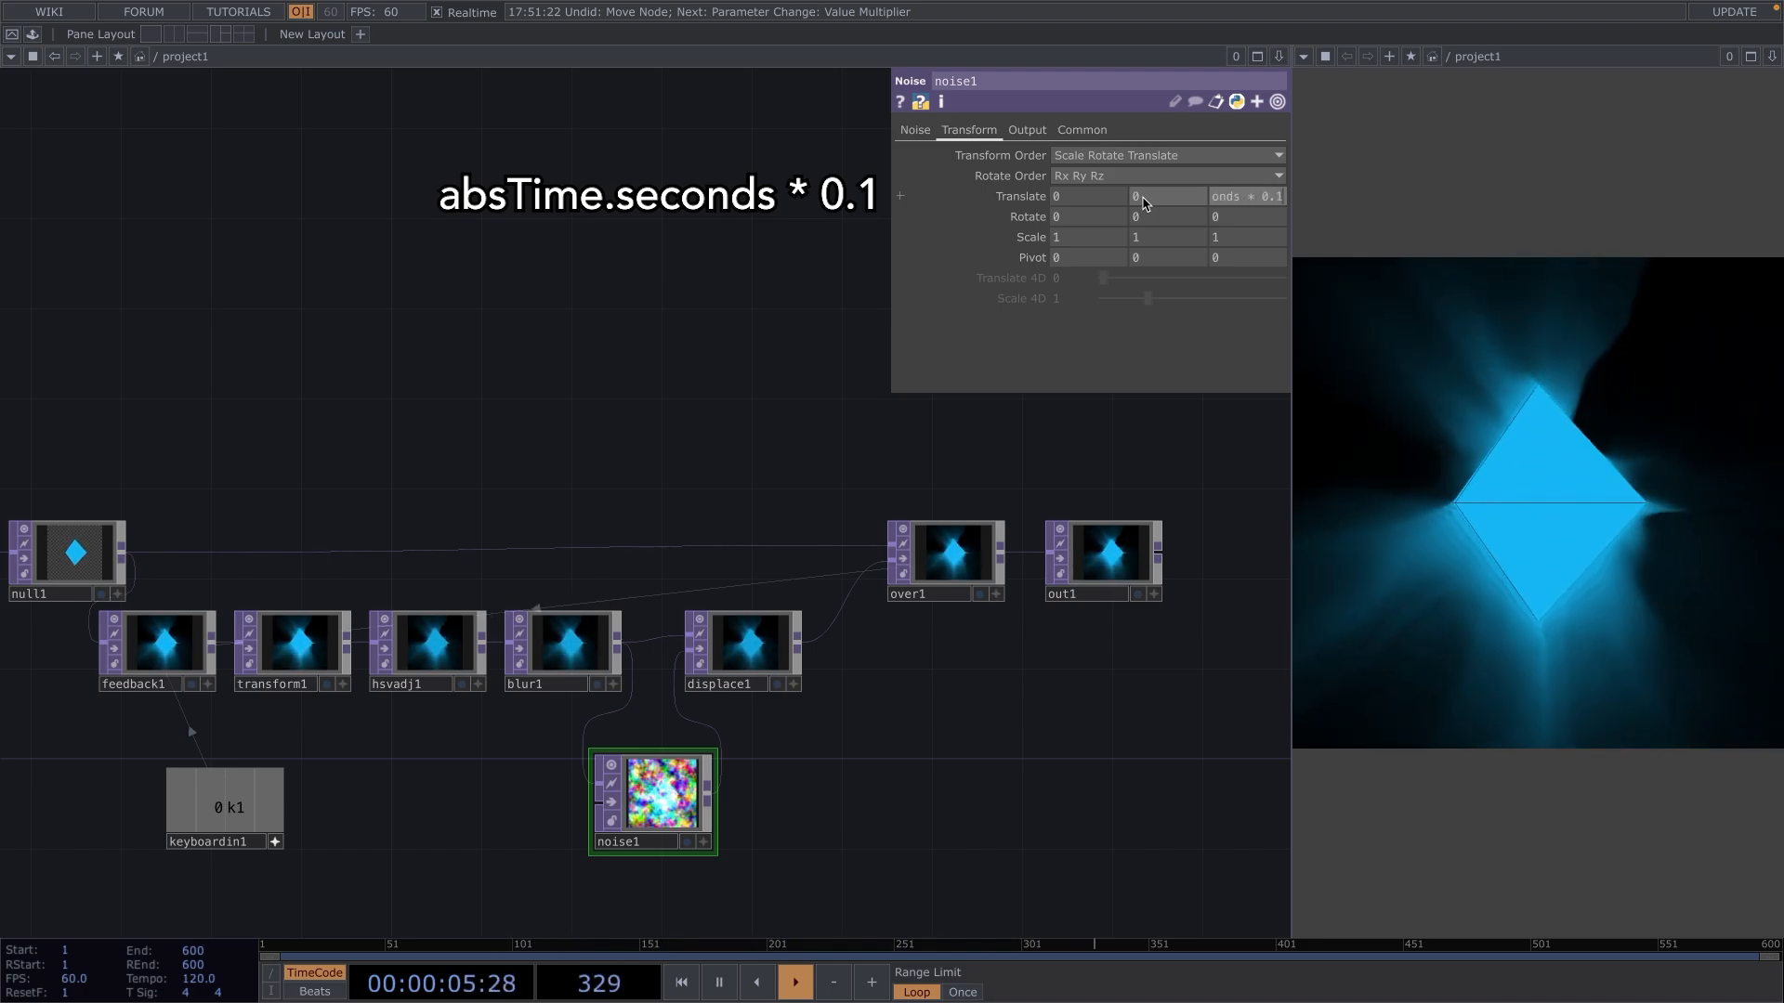
pyautogui.press('Return')
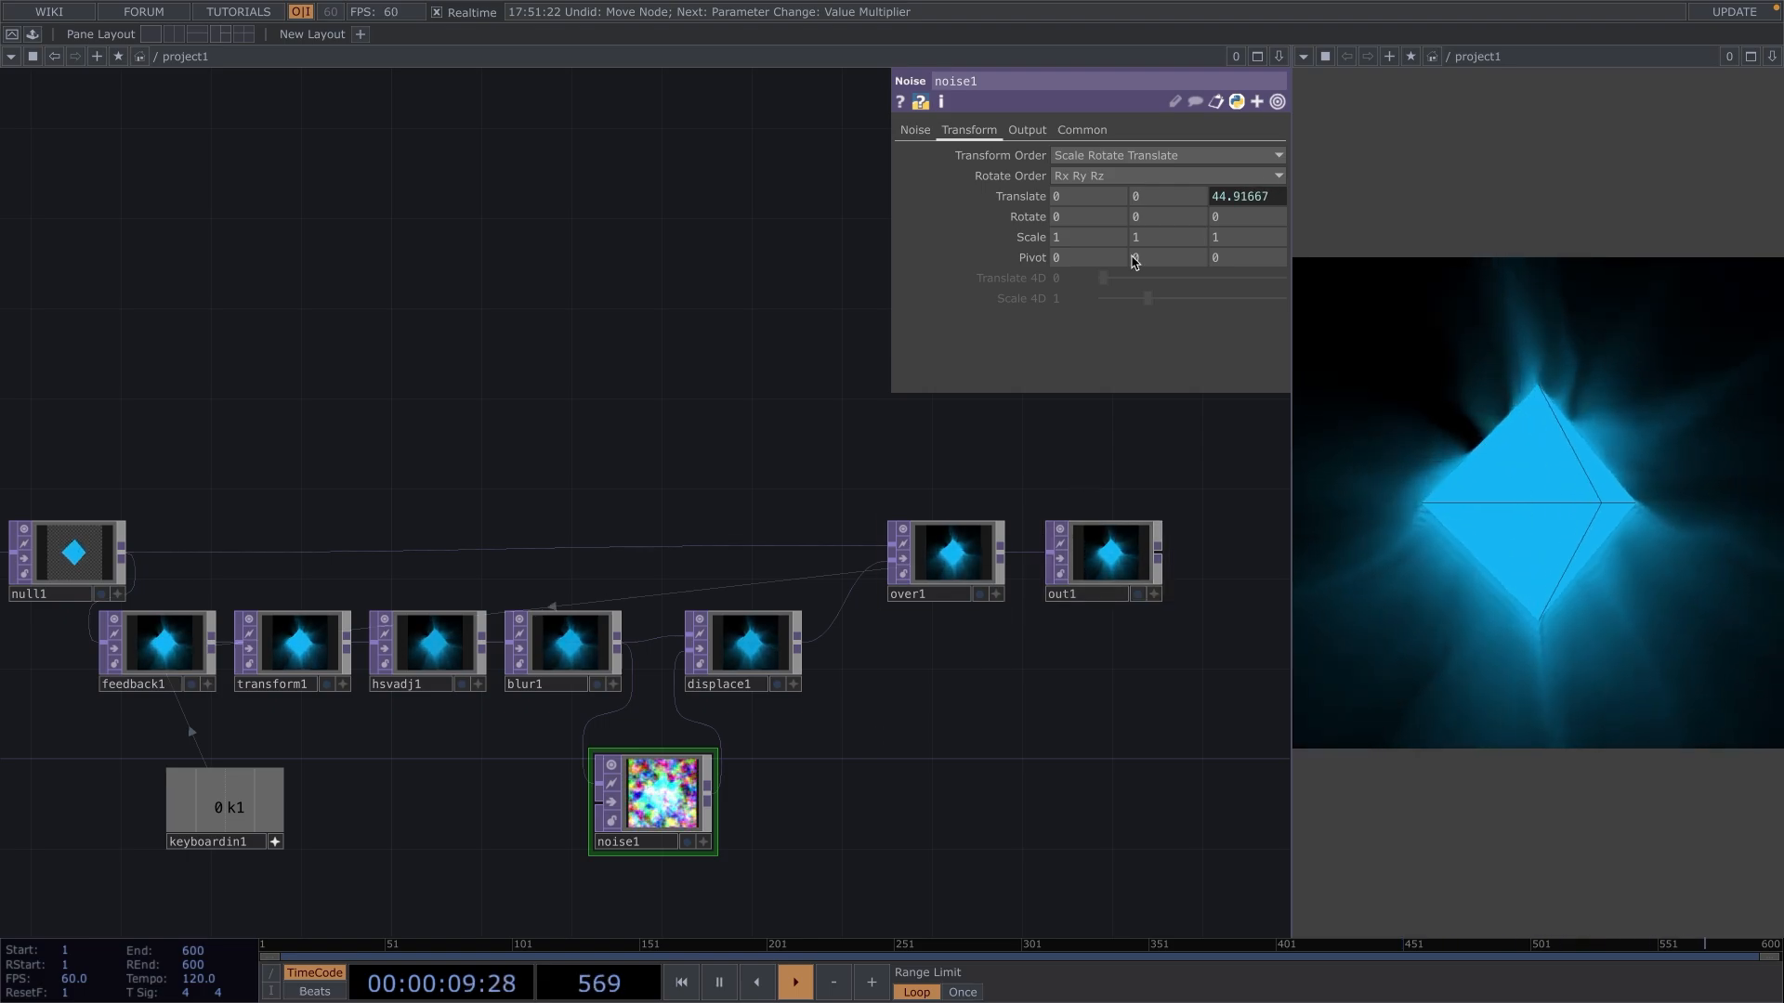
# Set noise1's RGB output mode to Noise.
pyautogui.click(1027, 129)
pyautogui.click(1096, 155)
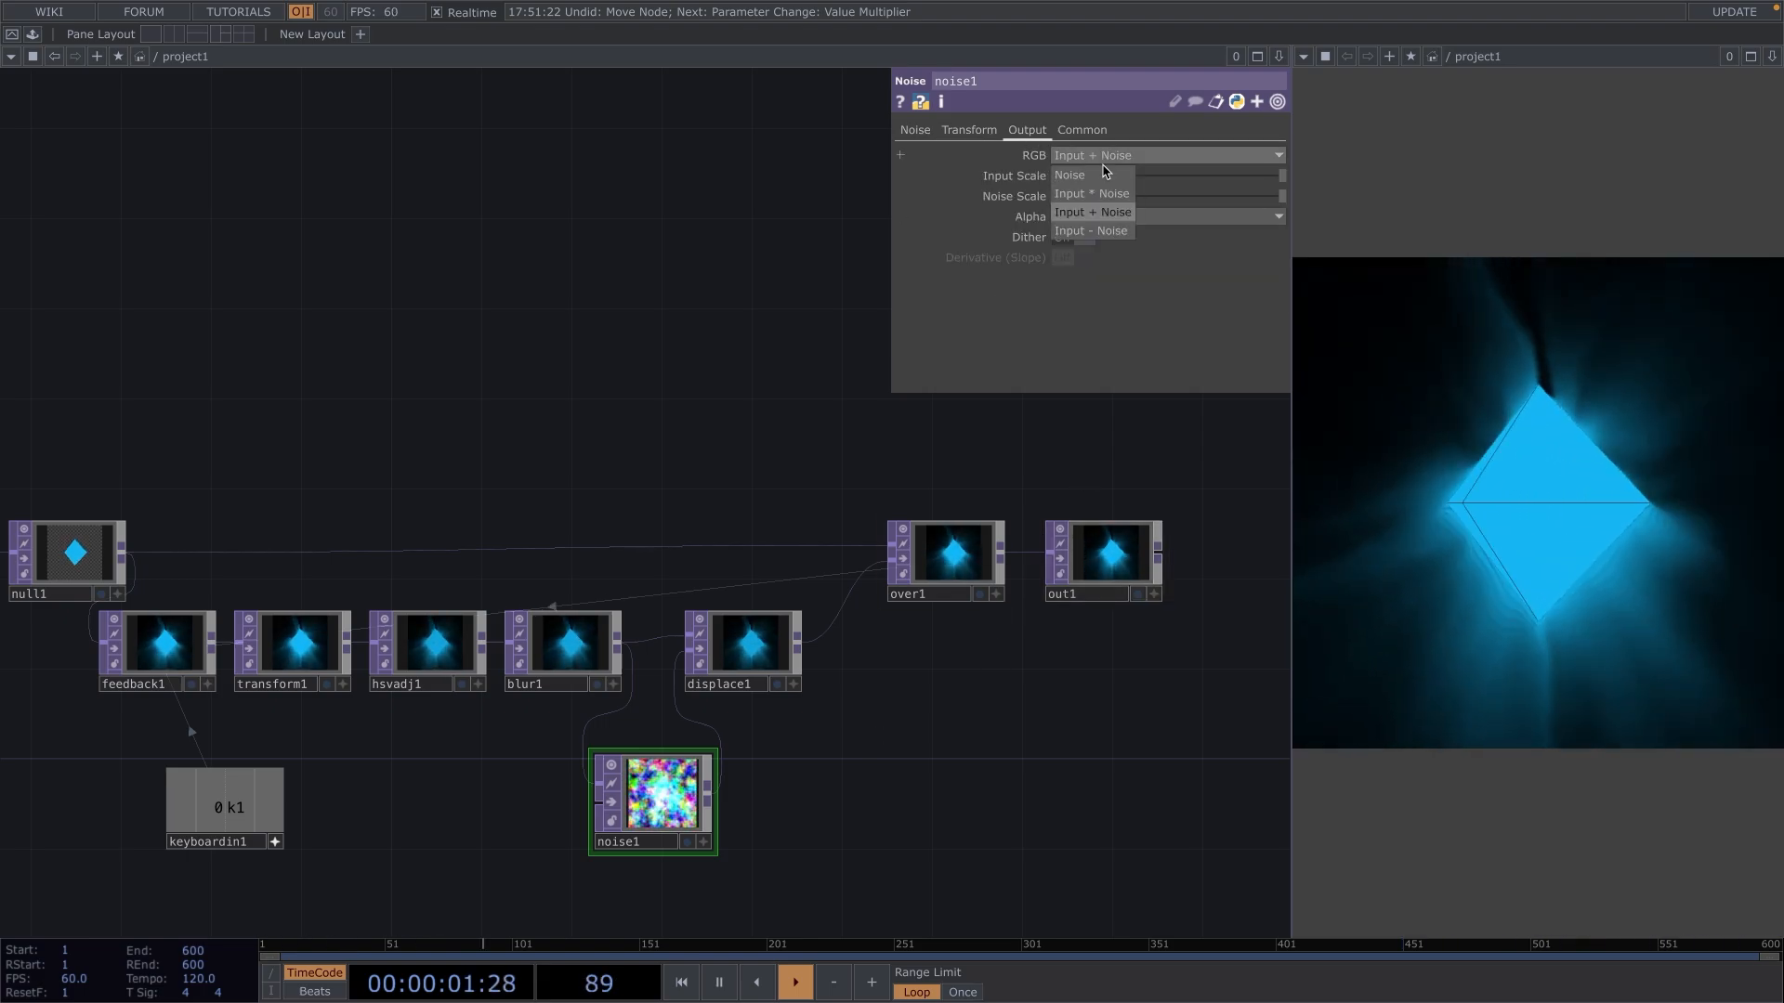
pyautogui.click(1101, 174)
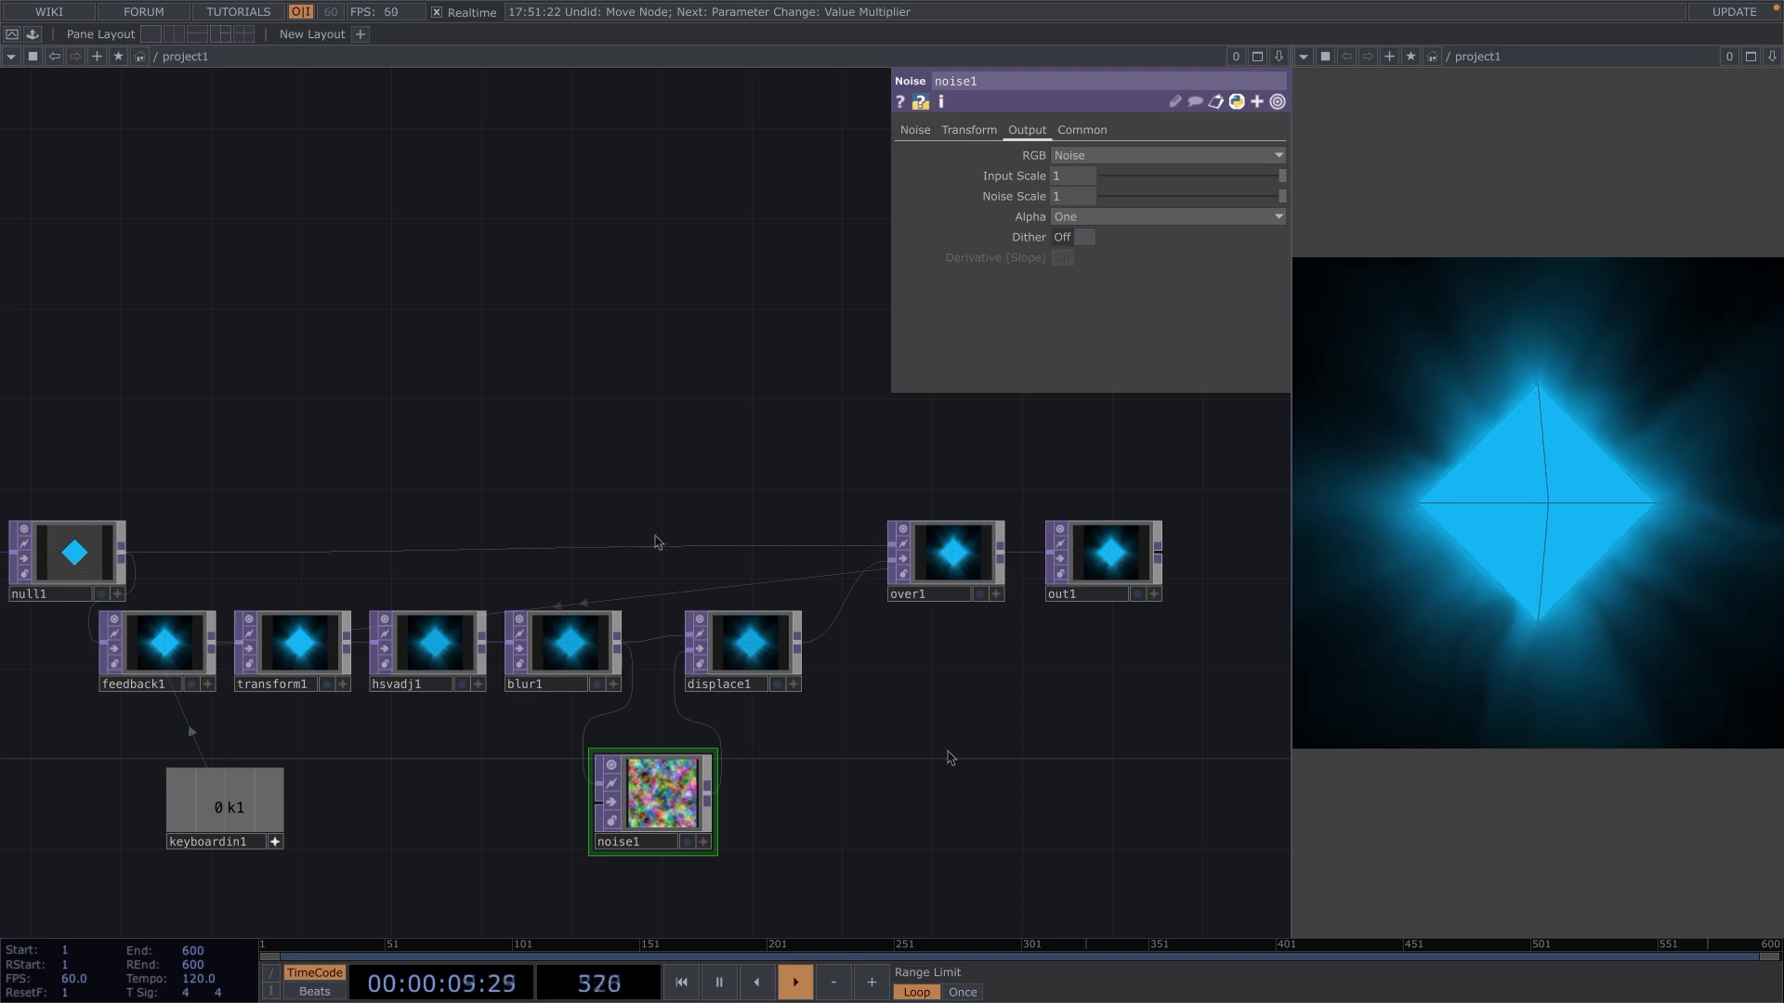
# Add the sharpen component from the Palette's ImageFilters to the network, below displace1 and over1.
pyautogui.click(32, 33)
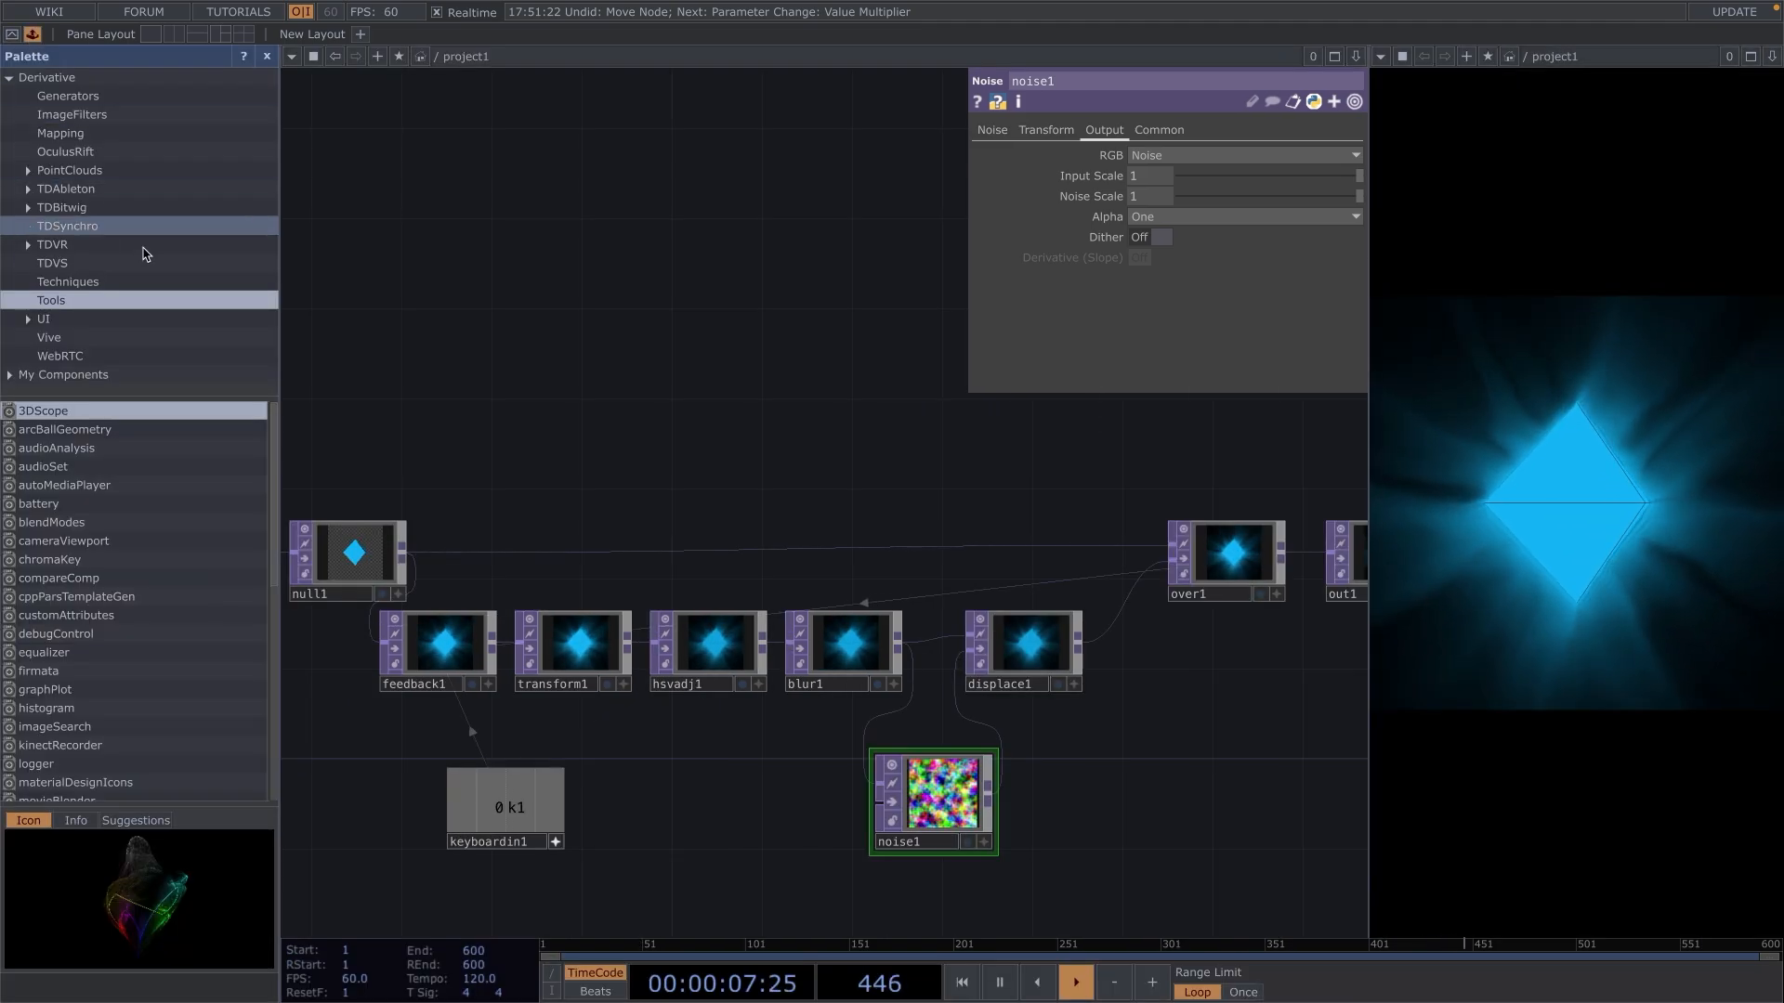
pyautogui.click(71, 115)
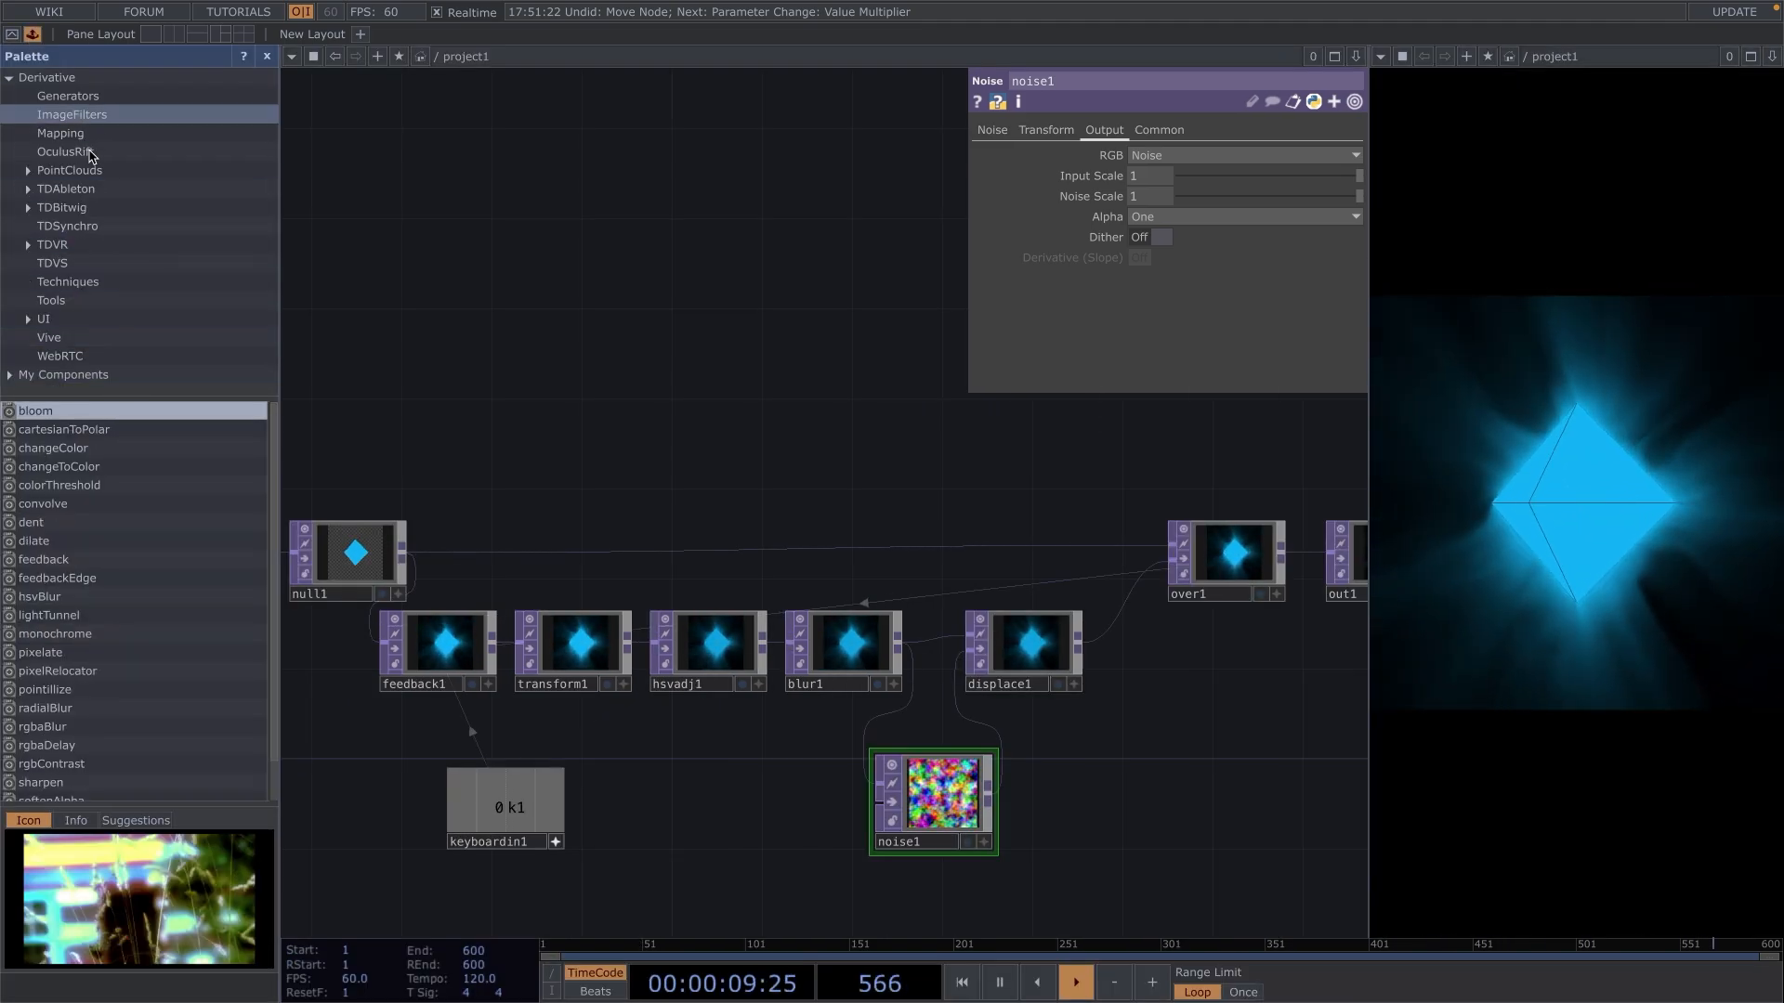
pyautogui.scroll(-1, 135, 510)
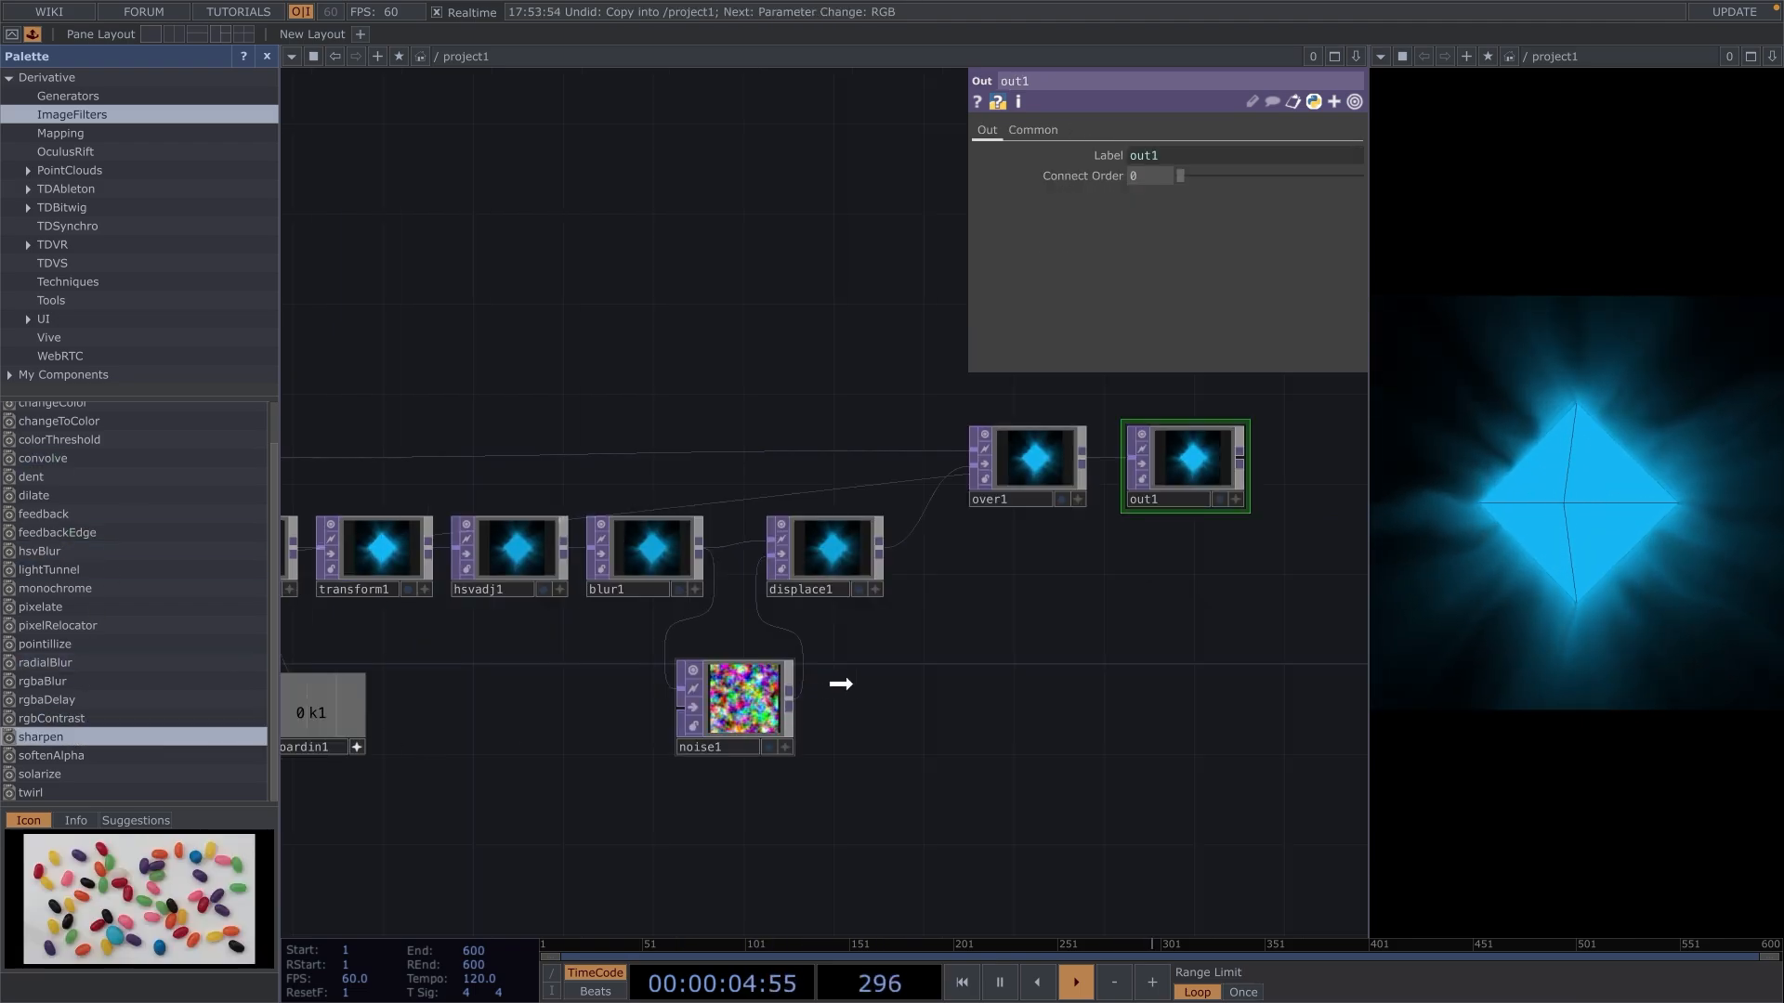
pyautogui.moveTo(998, 650); pyautogui.dragTo(927, 705)
pyautogui.moveTo(1287, 664); pyautogui.dragTo(1012, 745)
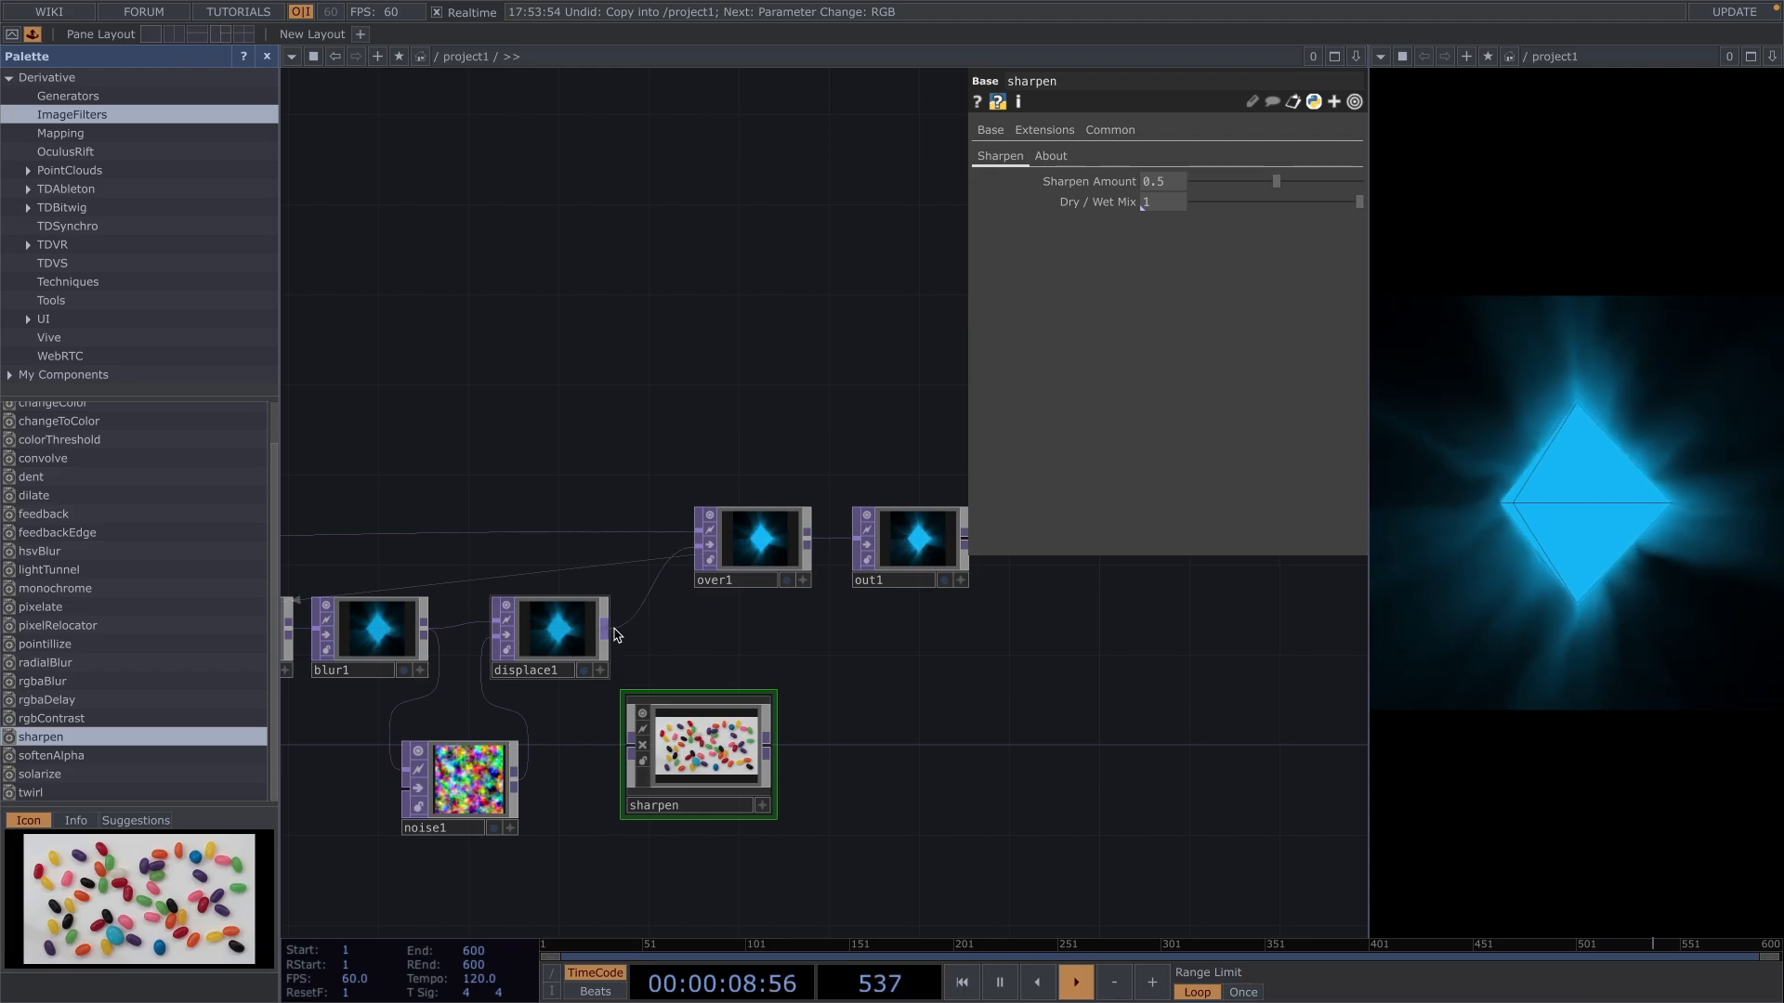
# Wire displace1 into sharpen and sharpen's output into over1's second input in place of displace1.
pyautogui.moveTo(662, 659); pyautogui.dragTo(631, 746)
pyautogui.moveTo(768, 745); pyautogui.dragTo(701, 548)
pyautogui.click(747, 543)
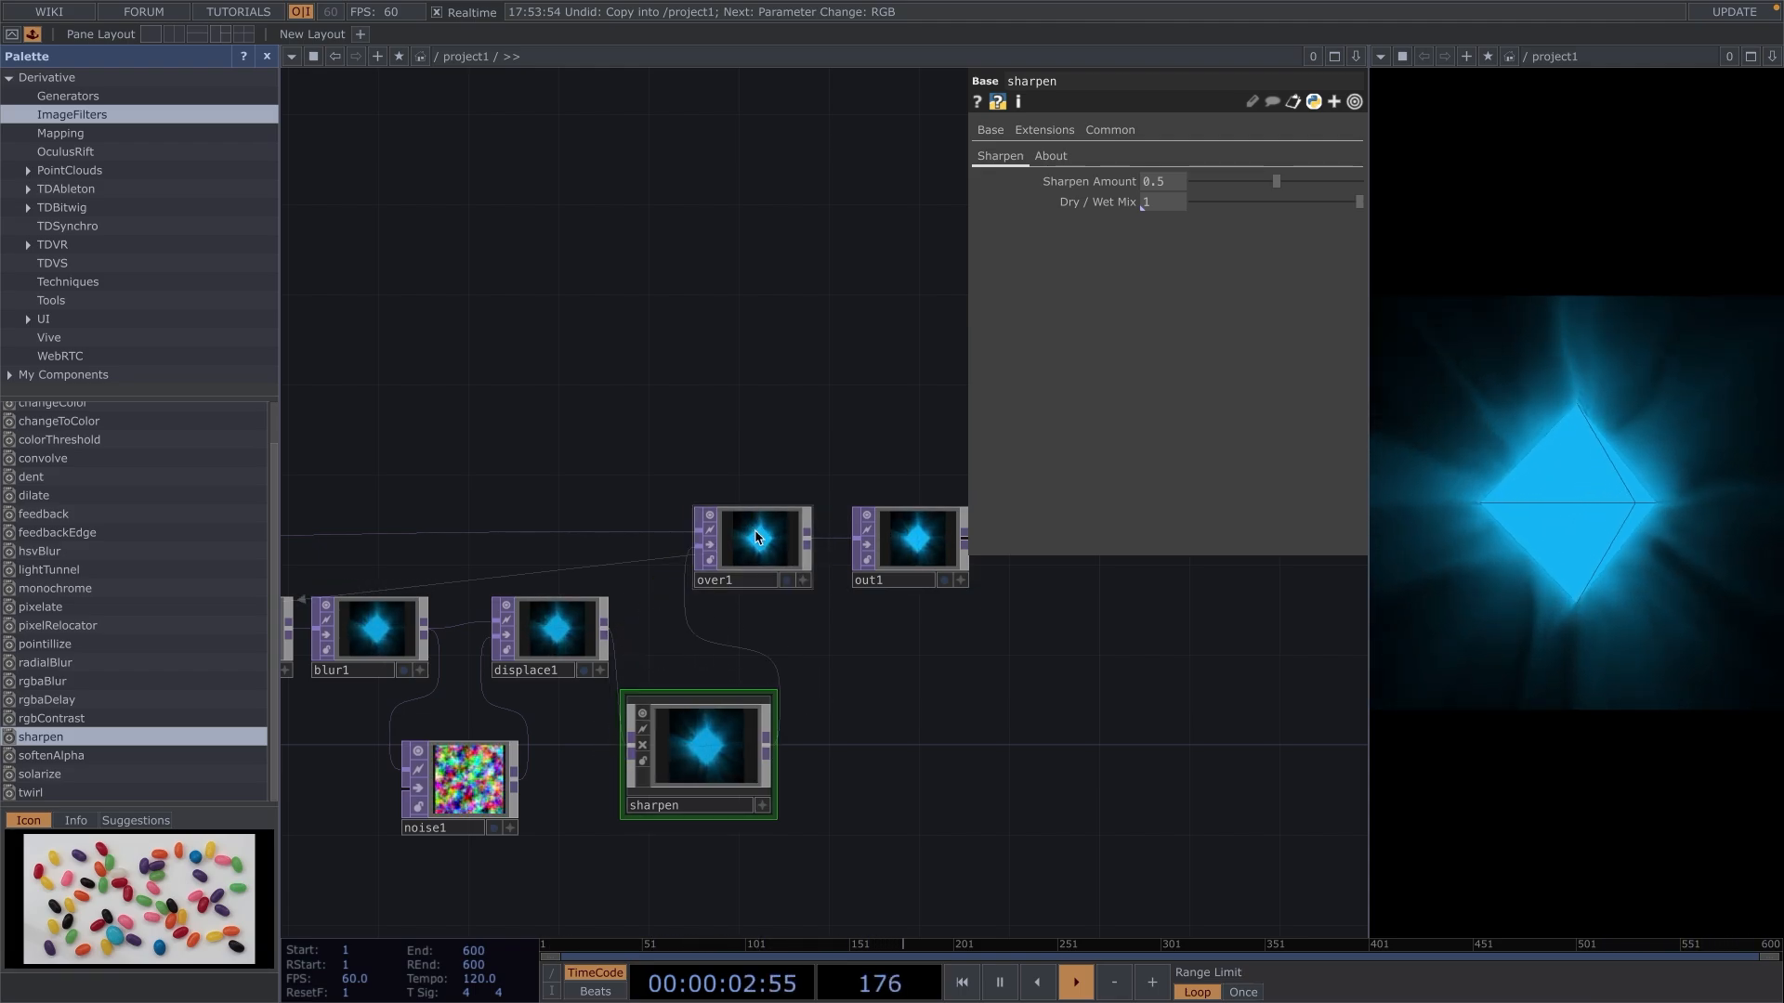
# Move over1 and out1 together farther from displace1 and place sharpen in line beside displace1.
pyautogui.moveTo(669, 416); pyautogui.dragTo(1017, 602, button='right')
pyautogui.moveTo(757, 539); pyautogui.dragTo(937, 561)
pyautogui.moveTo(665, 769); pyautogui.dragTo(671, 655)
# Set the sharpen component's Sharpen Amount to 0.976.
pyautogui.click(688, 641)
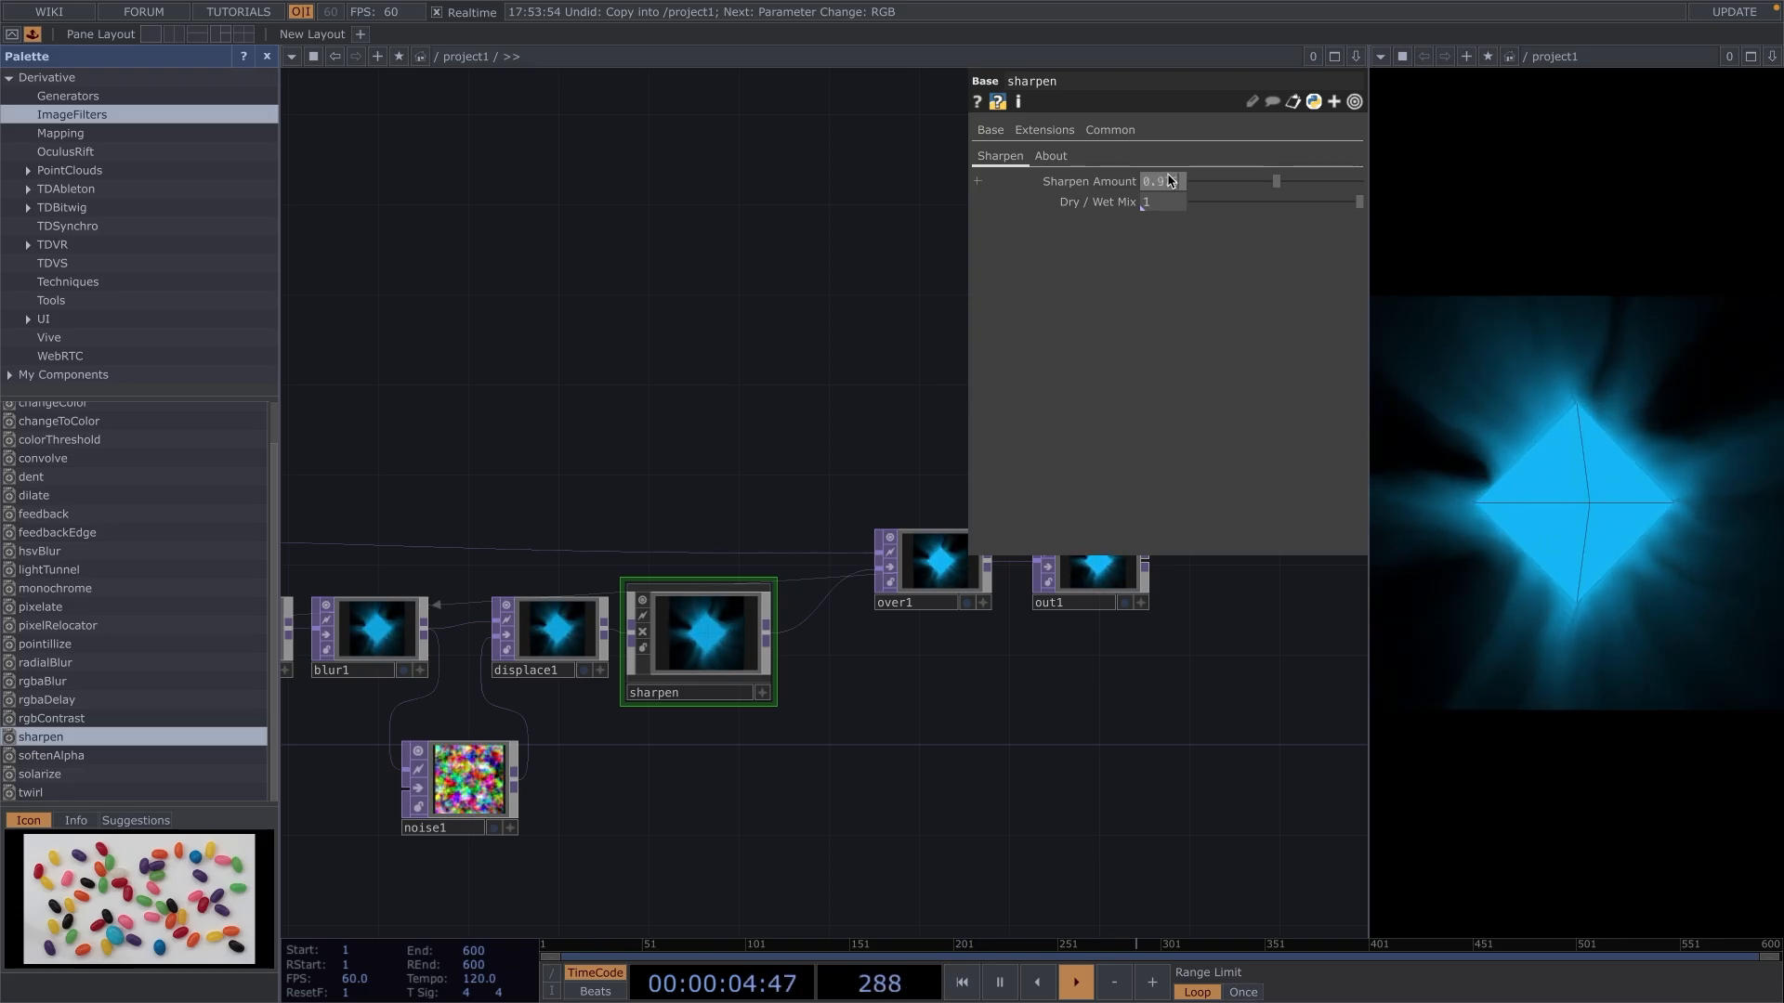
pyautogui.press('Return')
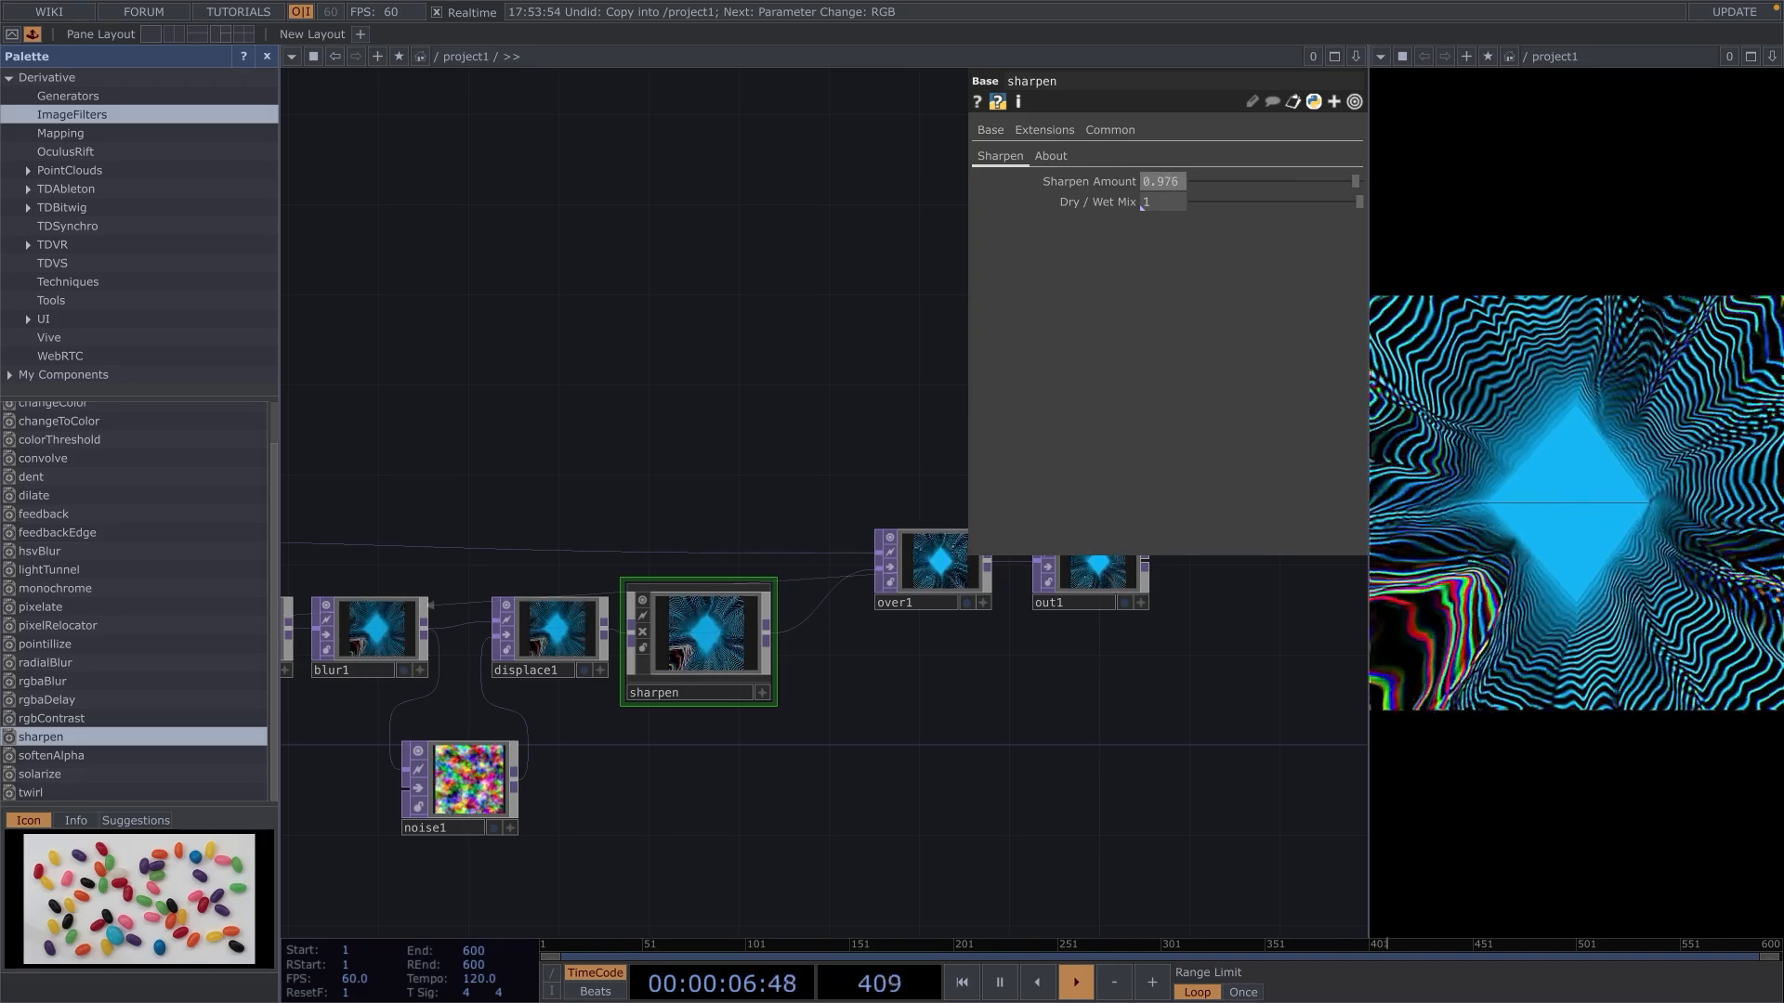